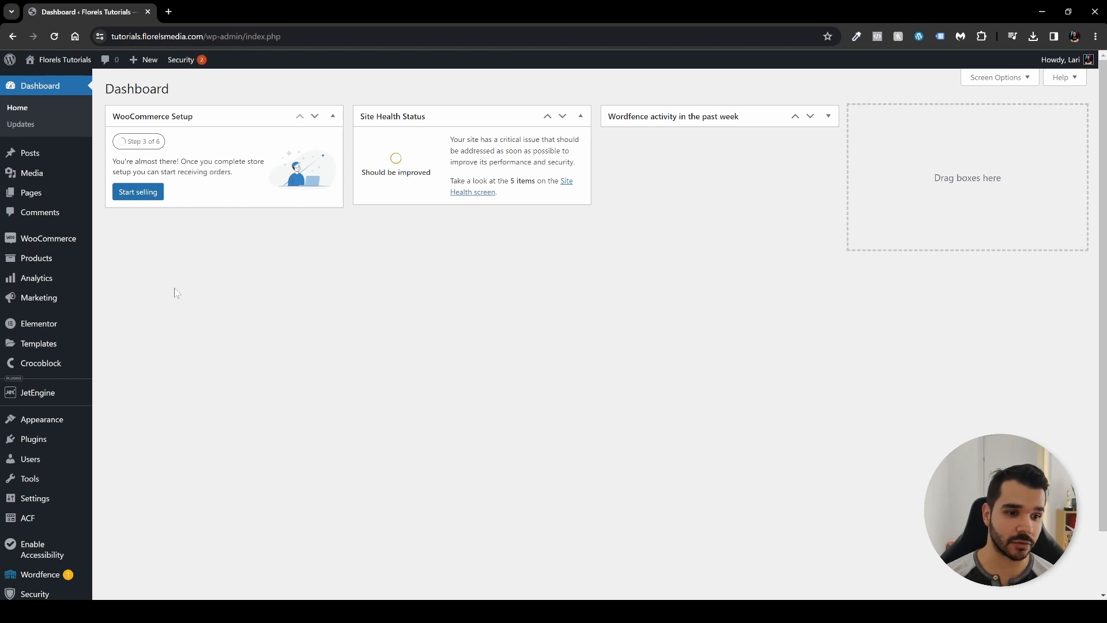
- Start a new product from the store's product list
{"action": "mouse_move", "coordinate": [49, 260]}
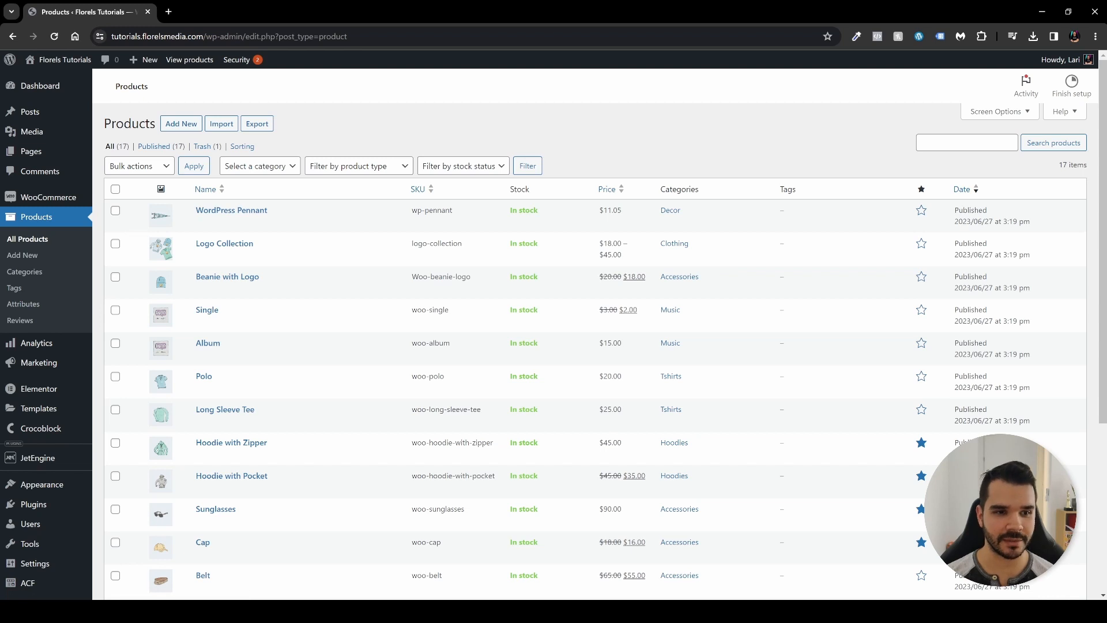
{"action": "left_click", "coordinate": [177, 128]}
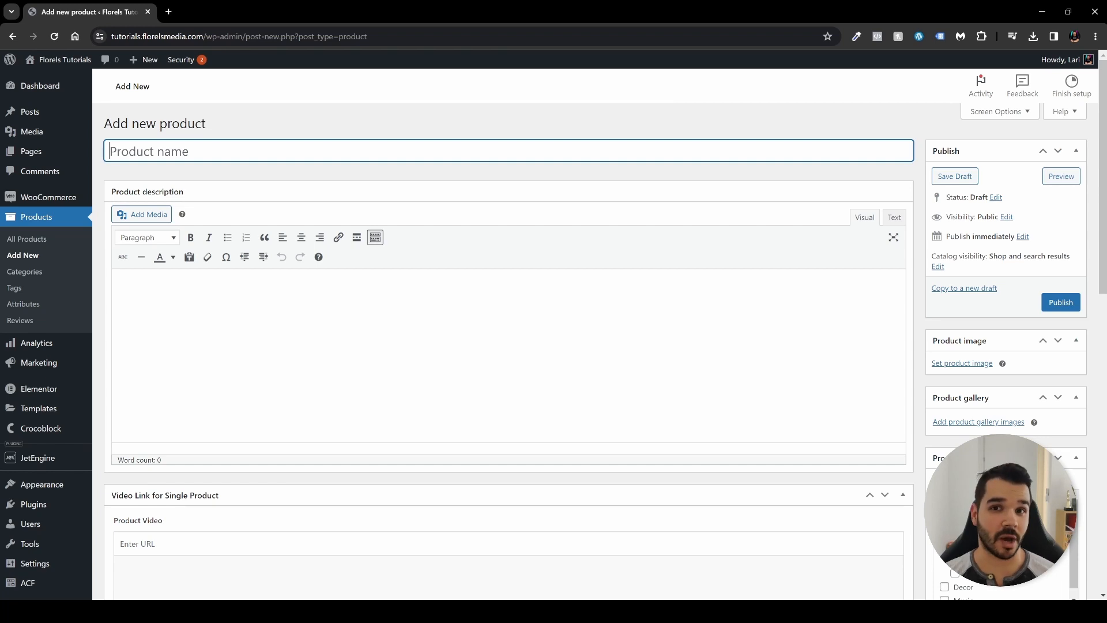
{"action": "left_click", "coordinate": [118, 291]}
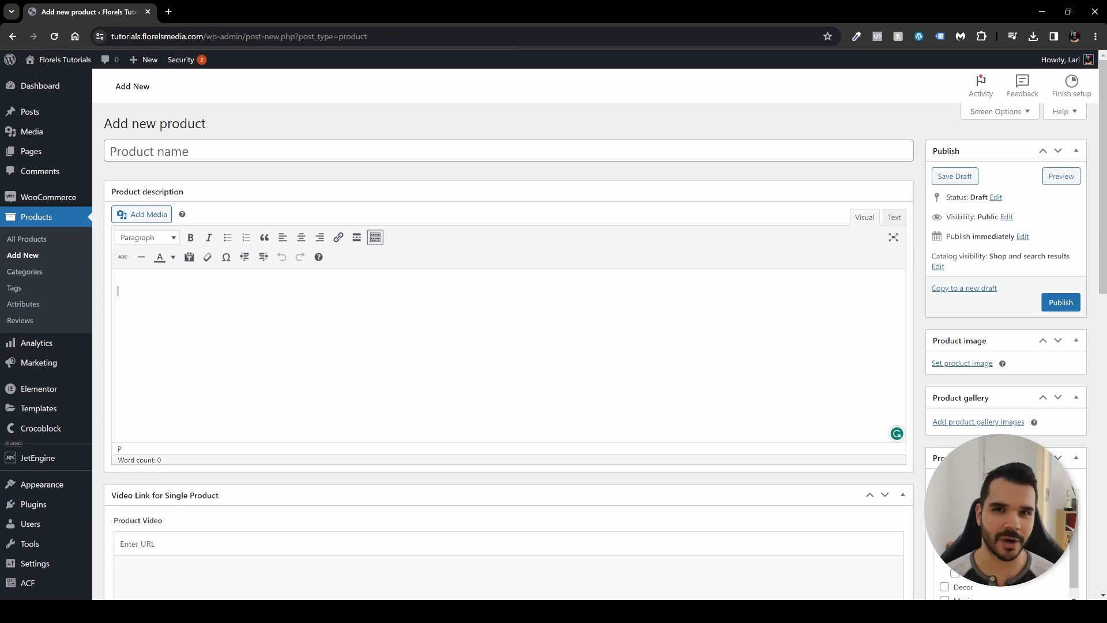
- Collapse the Video Link for Single Product and Additional Title for Product Page boxes
{"action": "scroll", "coordinate": [297, 321], "scroll_direction": "down", "scroll_amount": 3}
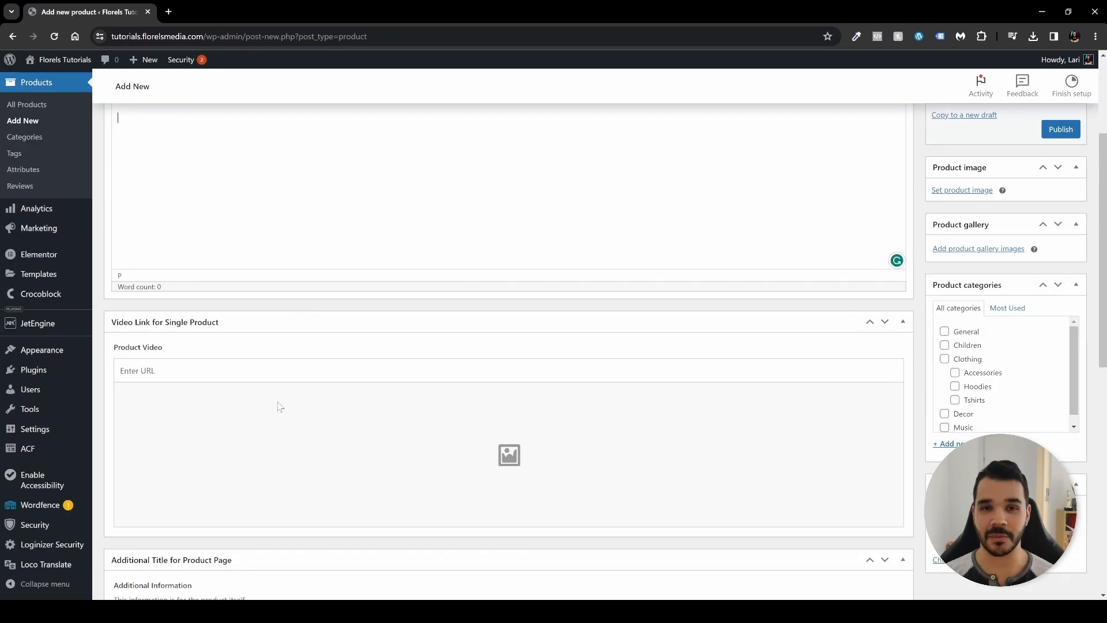
{"action": "left_click", "coordinate": [903, 321]}
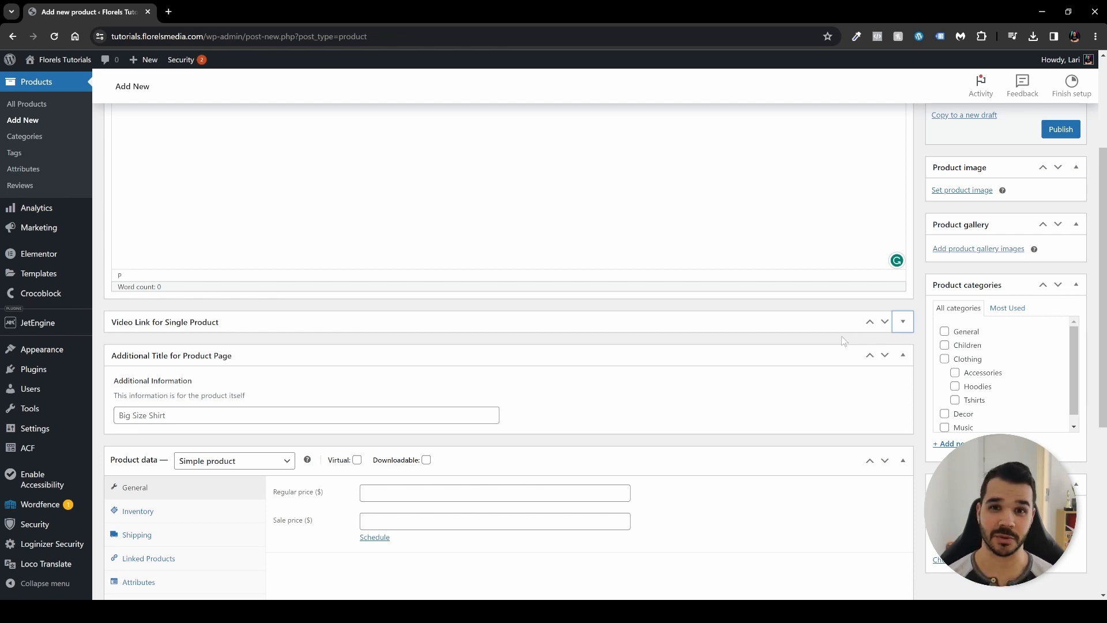
{"action": "left_click", "coordinate": [903, 354]}
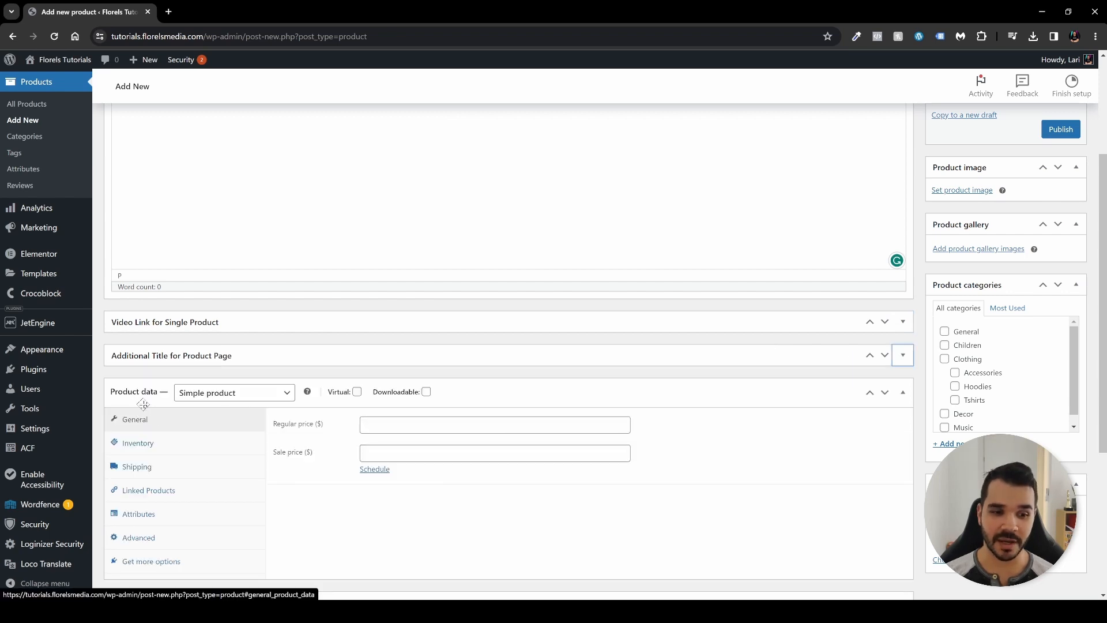
- Choose Simple product as the product type in the product data
{"action": "scroll", "coordinate": [357, 386], "scroll_direction": "down", "scroll_amount": 2}
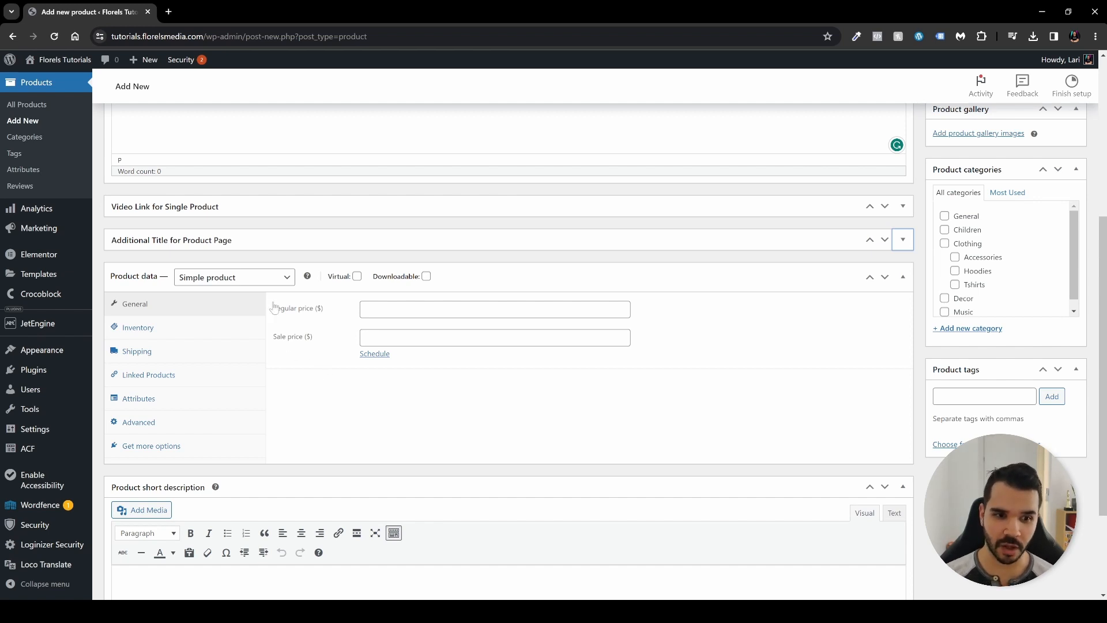
{"action": "left_click", "coordinate": [250, 283]}
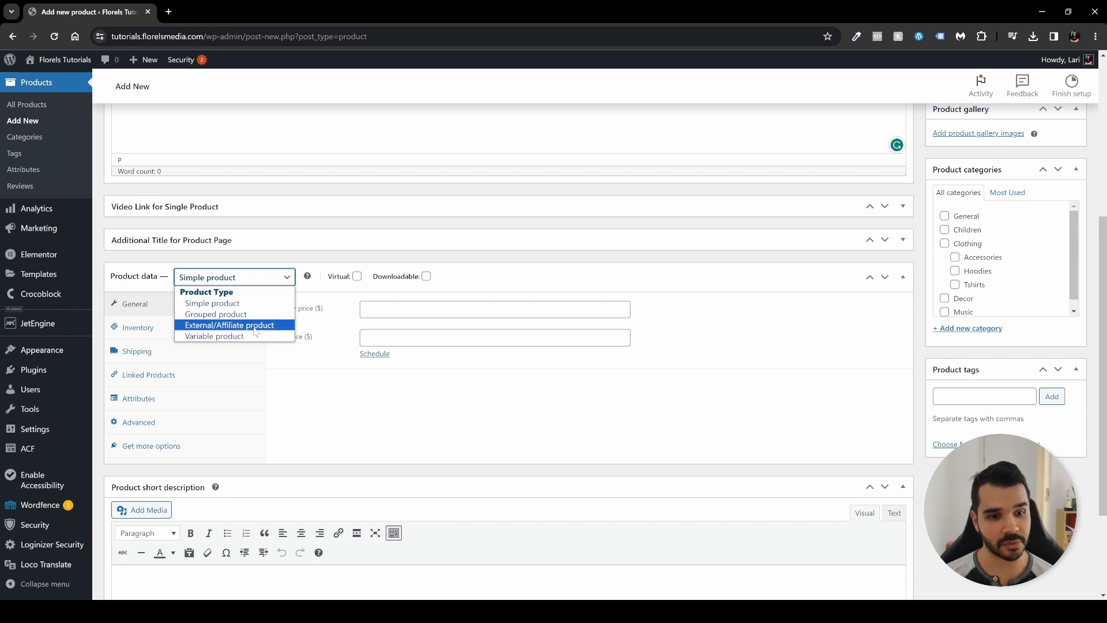
{"action": "left_click", "coordinate": [245, 305]}
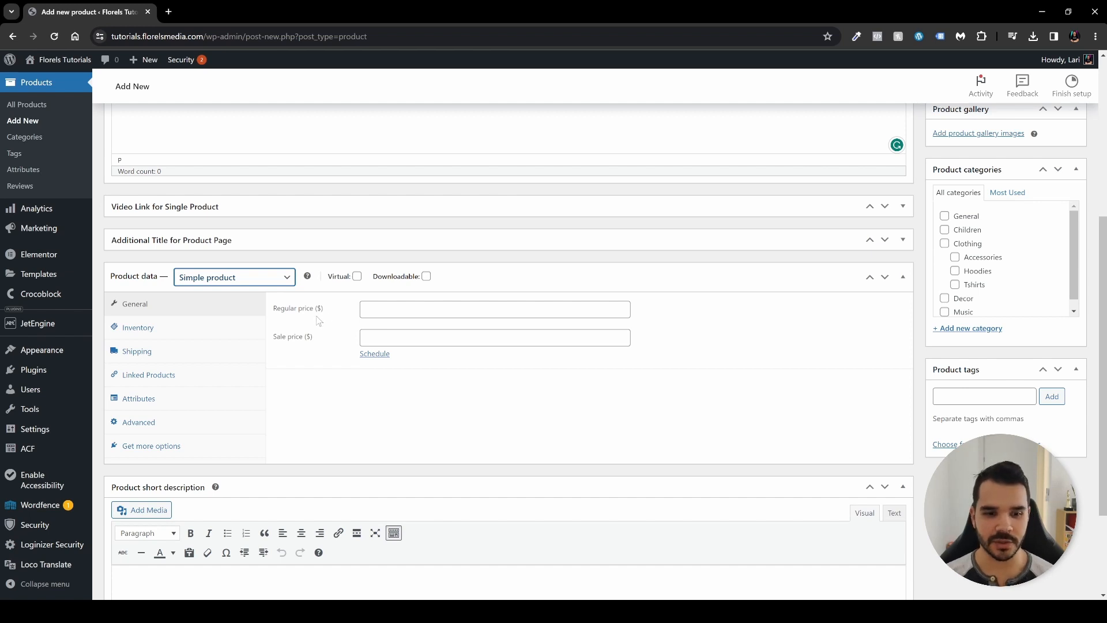
- Set the product's regular price to $30 and its sale price to $25
{"action": "left_click", "coordinate": [363, 312]}
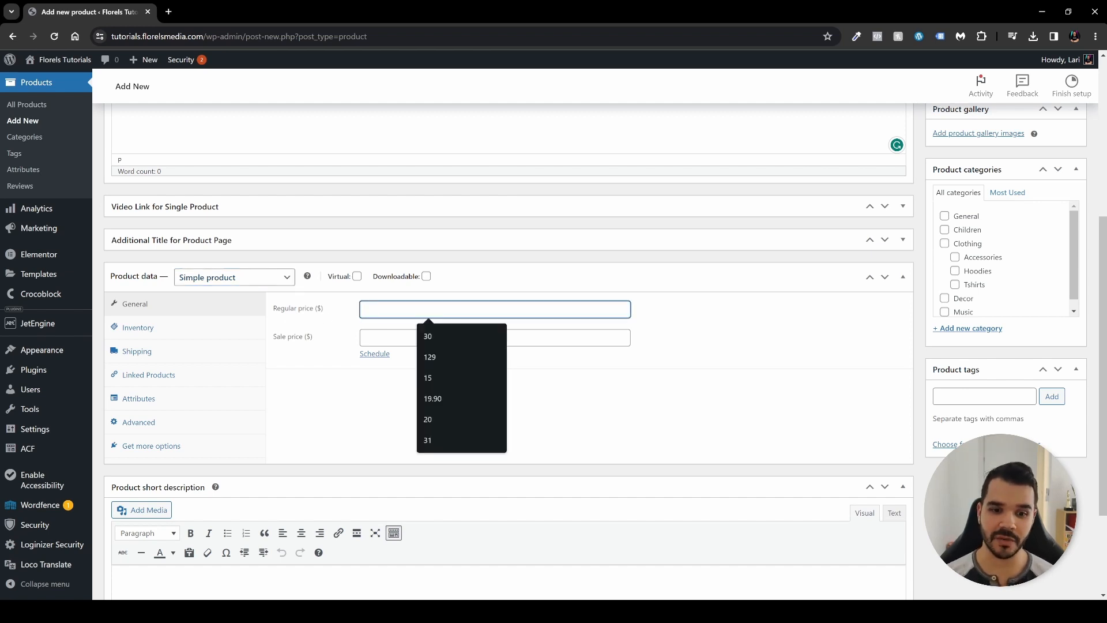
{"action": "left_click", "coordinate": [348, 326]}
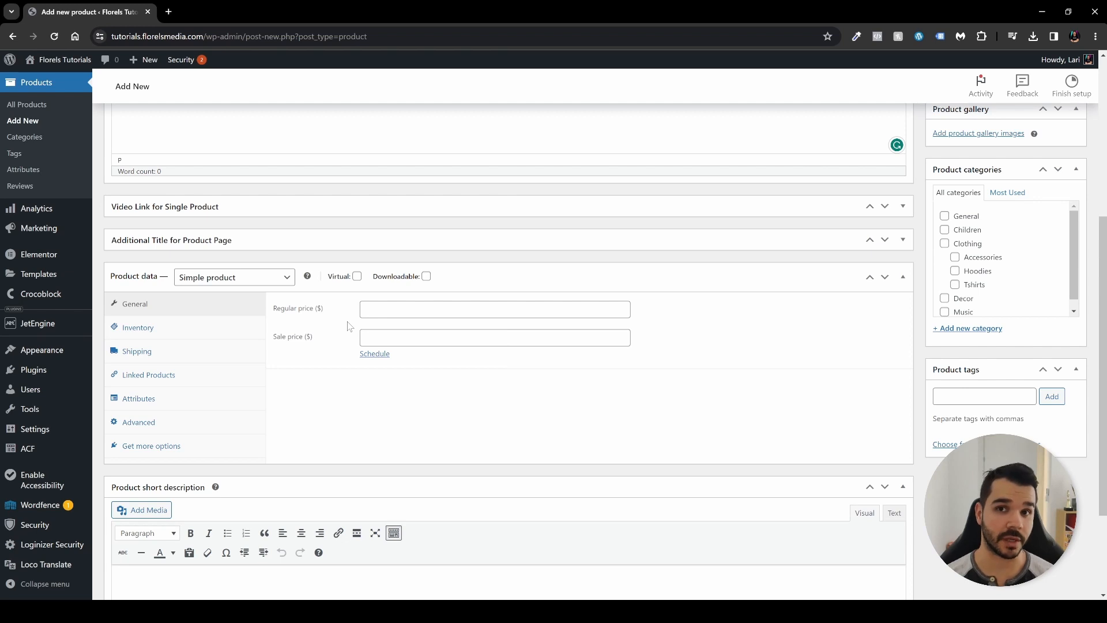
{"action": "left_click", "coordinate": [411, 305]}
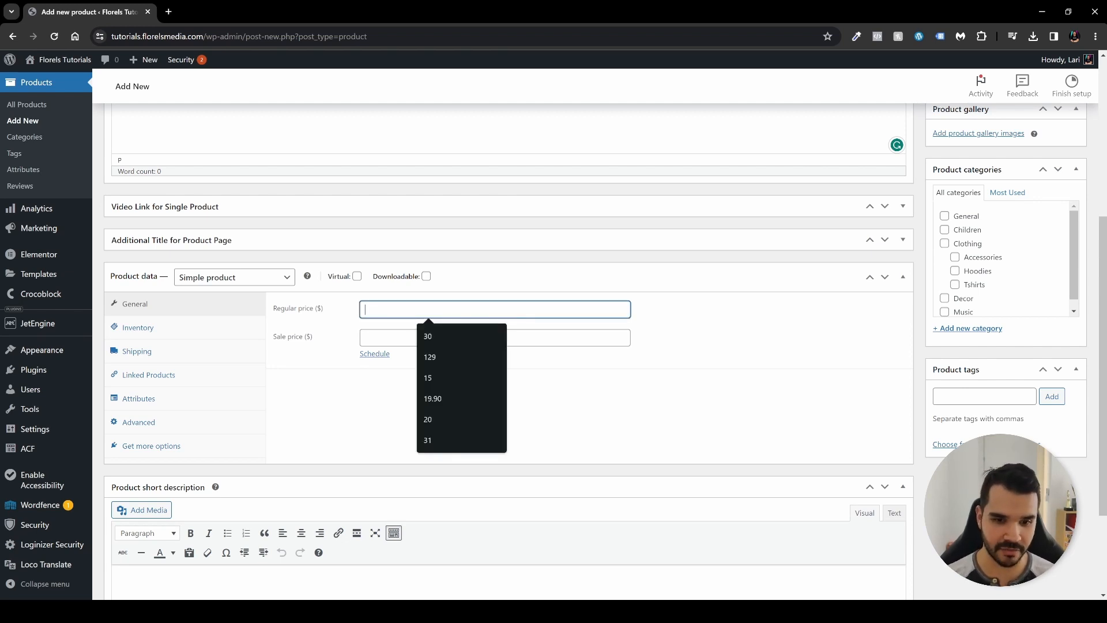
{"action": "left_click", "coordinate": [447, 334]}
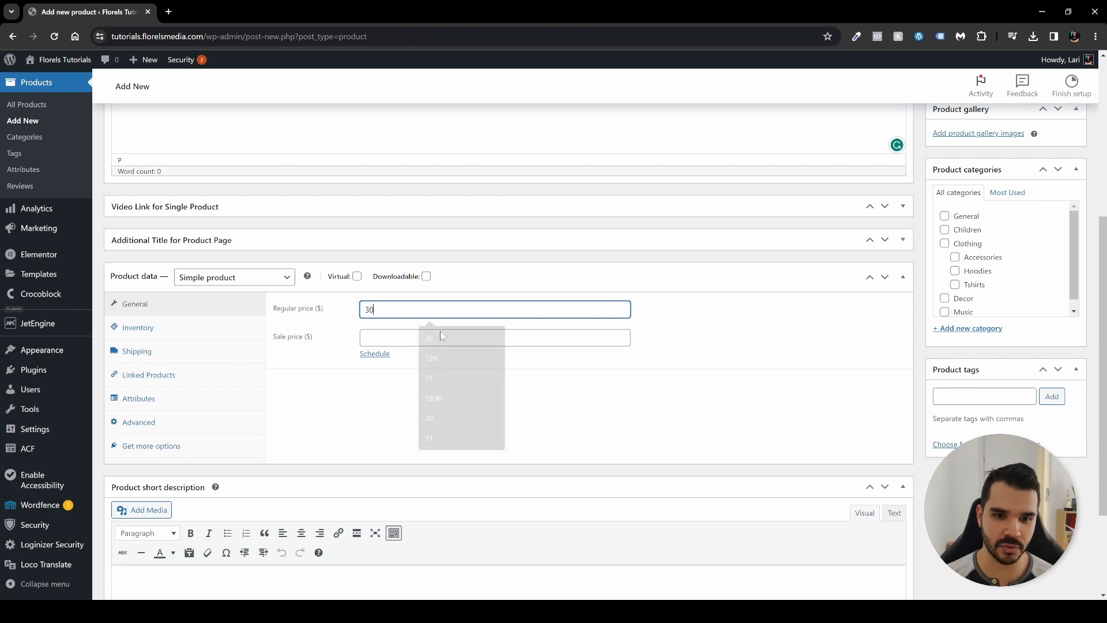
{"action": "left_click", "coordinate": [364, 337]}
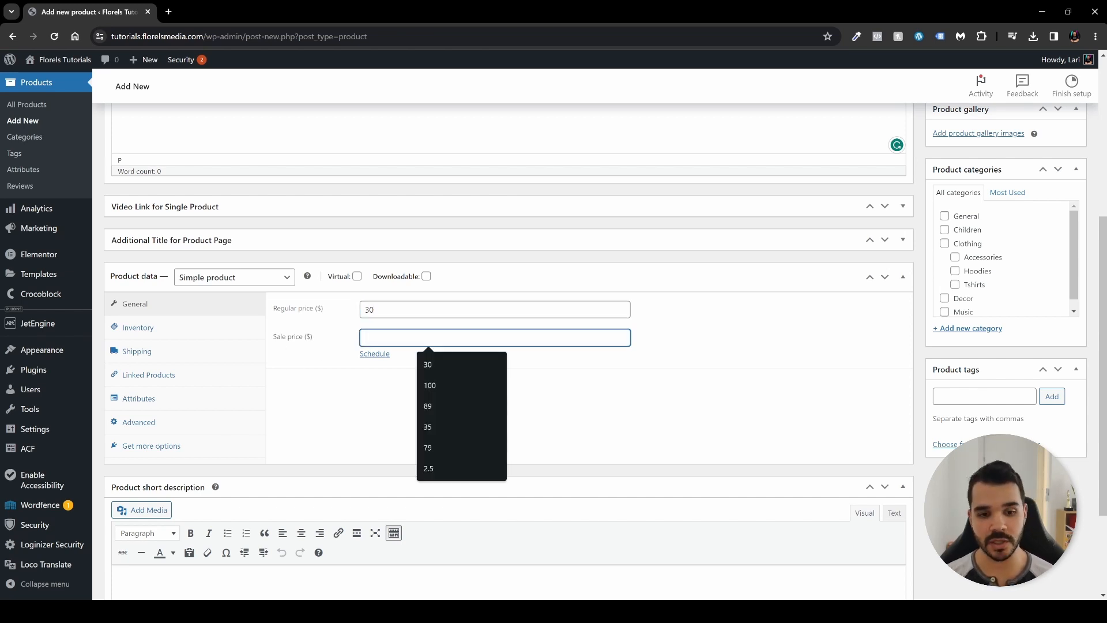
{"action": "type", "text": "25"}
{"action": "left_click", "coordinate": [409, 411]}
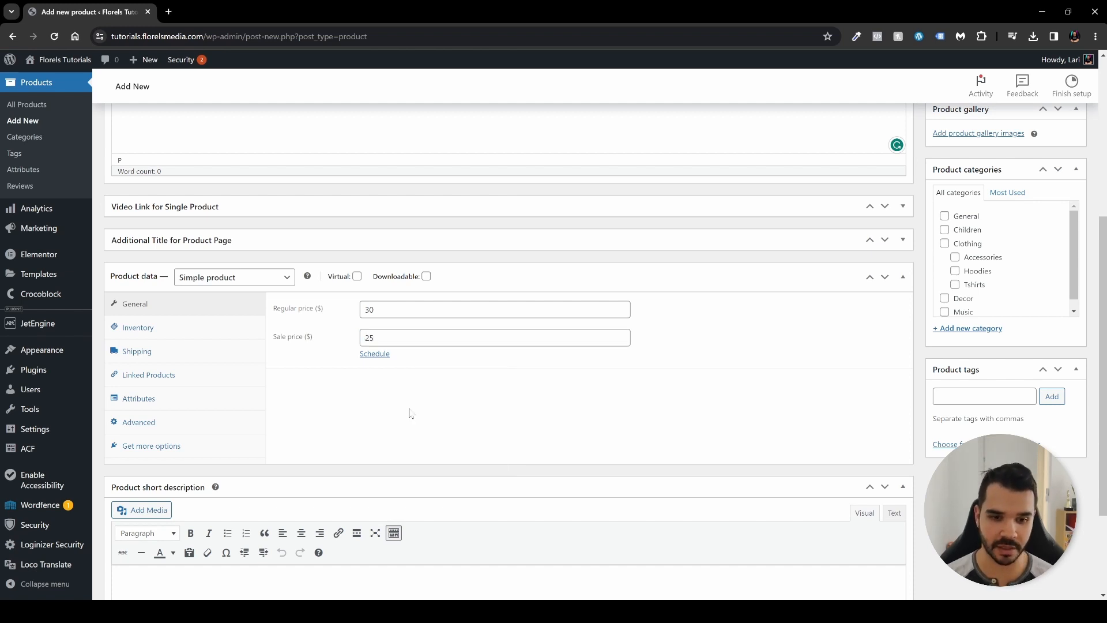
- Schedule the sale price to run from 2024-01-01 to 2024-01-31
{"action": "left_click", "coordinate": [375, 354]}
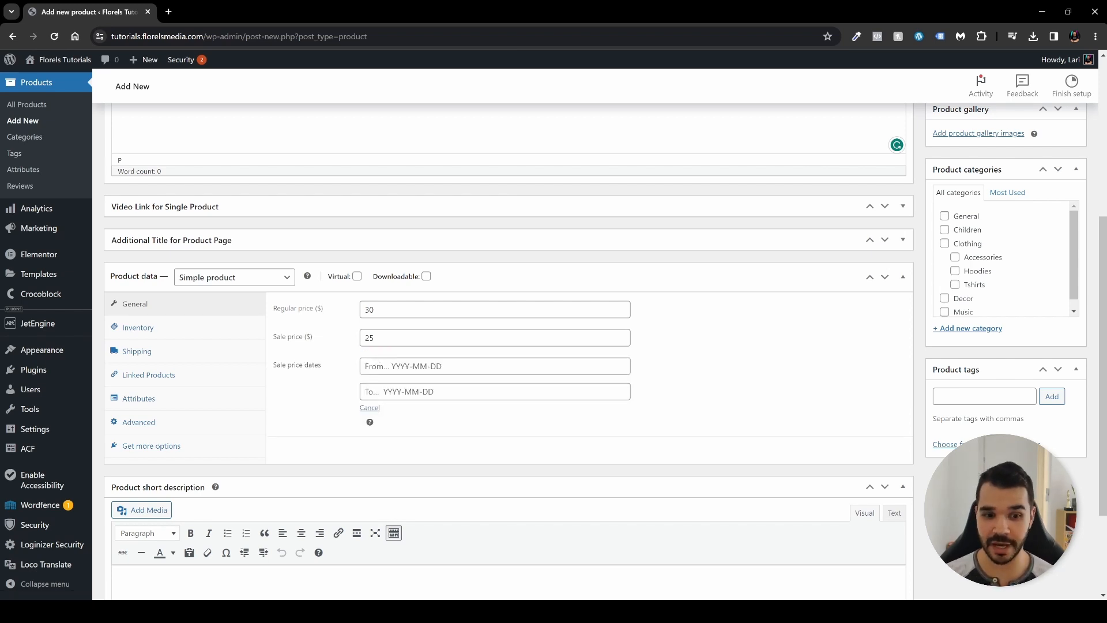
{"action": "left_click", "coordinate": [438, 366]}
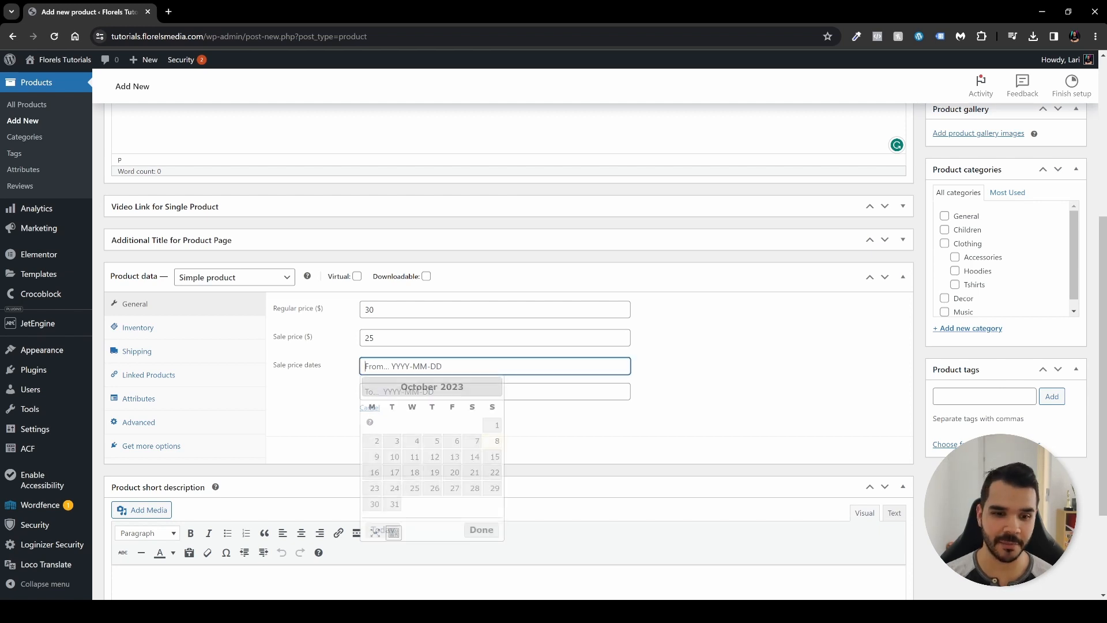
{"action": "left_click", "coordinate": [494, 386]}
{"action": "left_click", "coordinate": [493, 387]}
{"action": "left_click", "coordinate": [493, 386]}
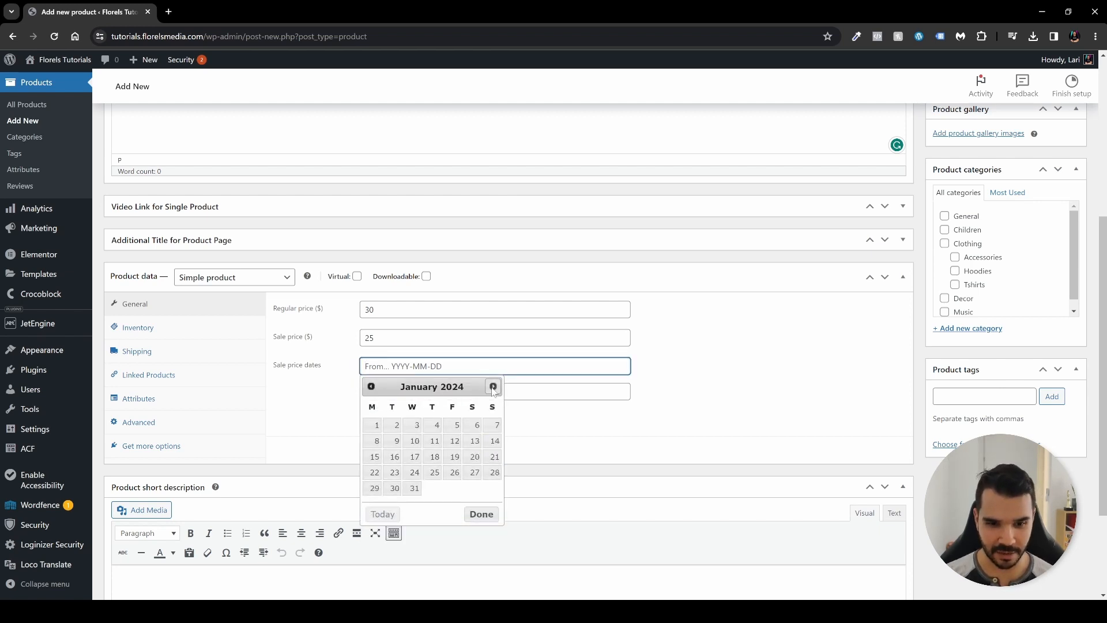
{"action": "left_click", "coordinate": [375, 425]}
{"action": "left_click", "coordinate": [427, 392]}
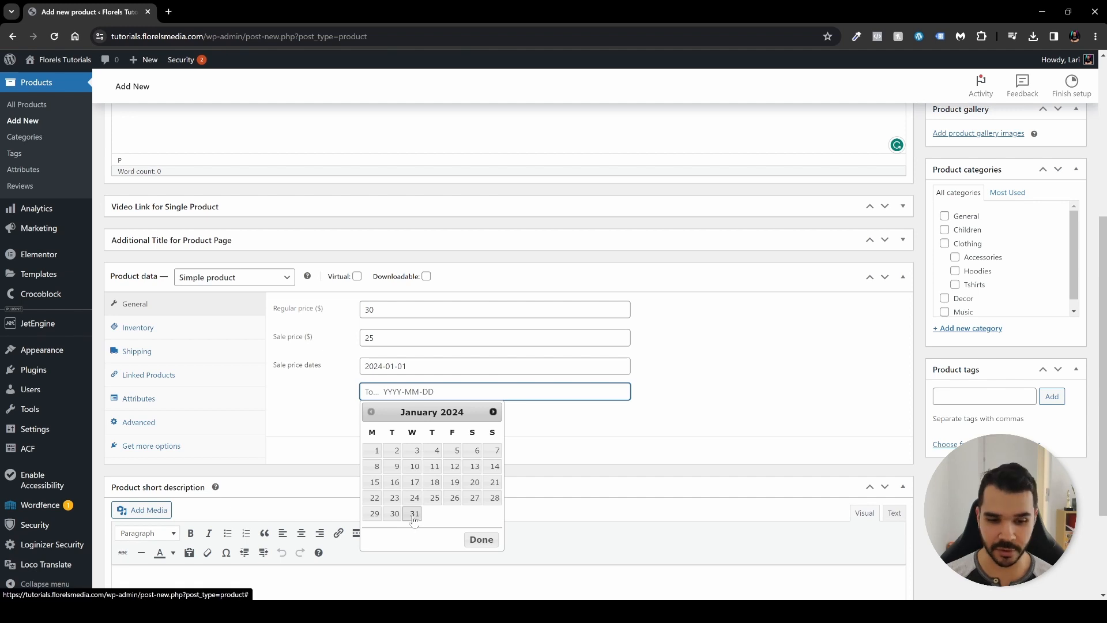
{"action": "left_click", "coordinate": [413, 515]}
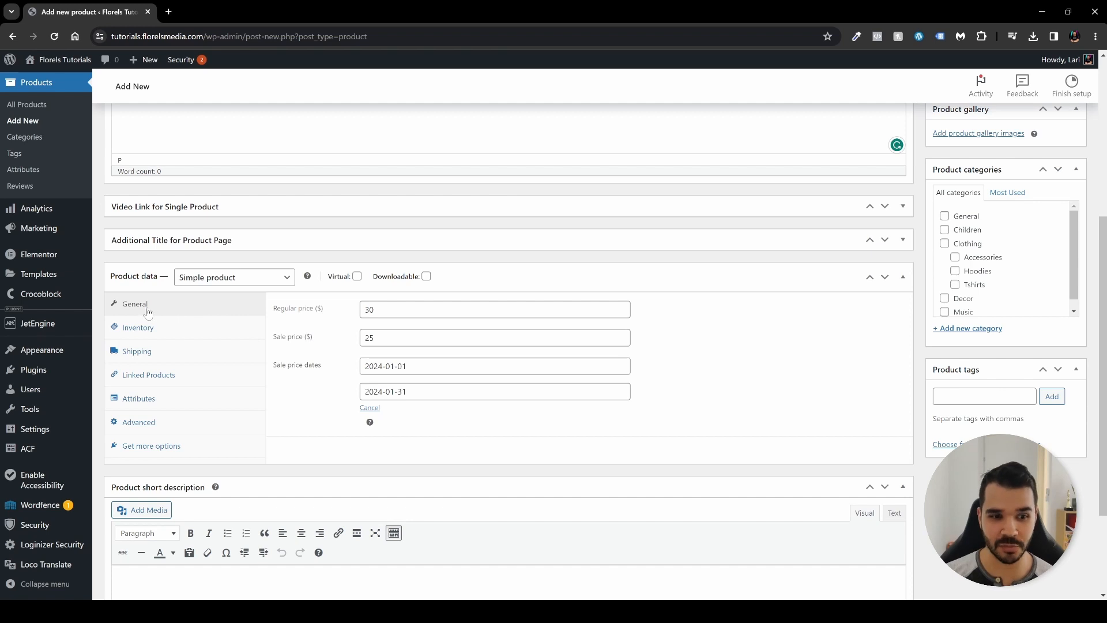
- In the product's inventory settings, track stock with a quantity of 100 and limit purchases to 1 item per order
{"action": "left_click", "coordinate": [178, 330]}
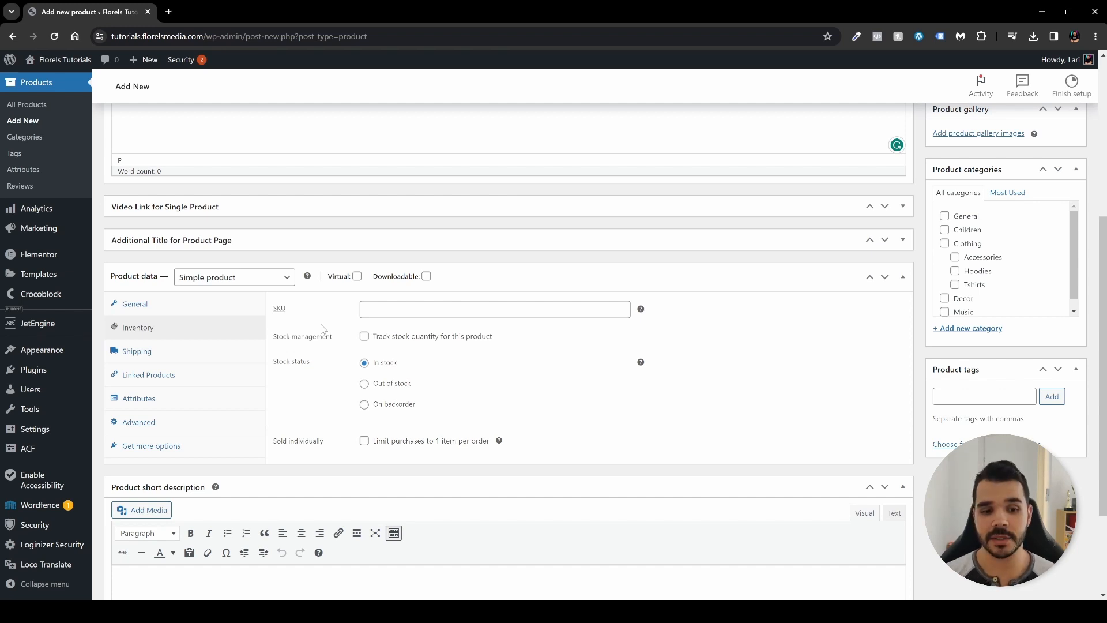
{"action": "left_click", "coordinate": [427, 309]}
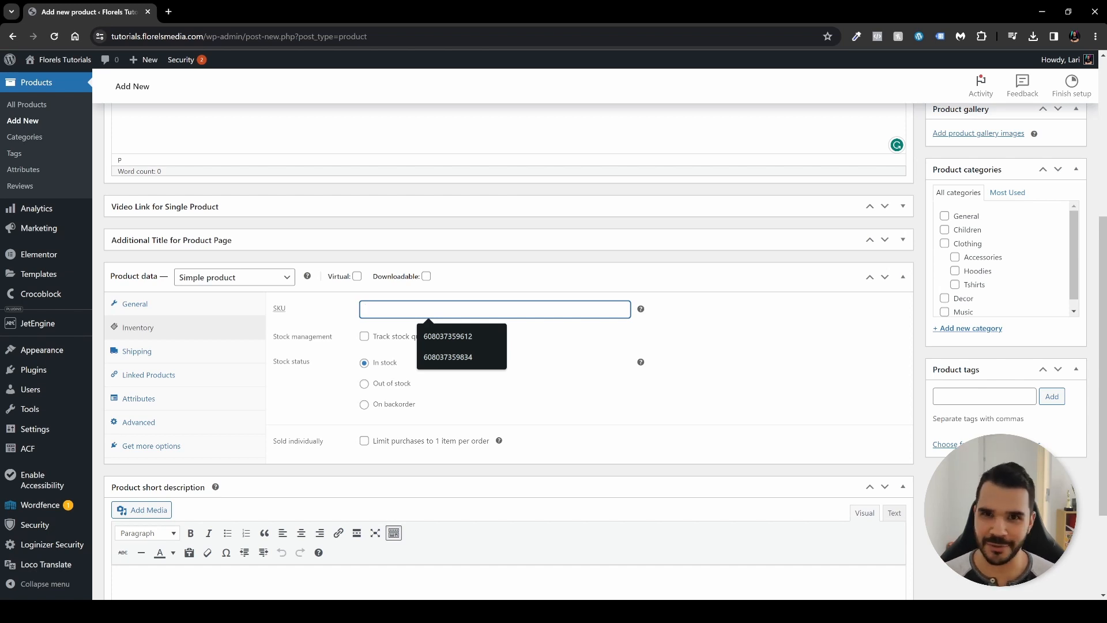
{"action": "left_click", "coordinate": [333, 314]}
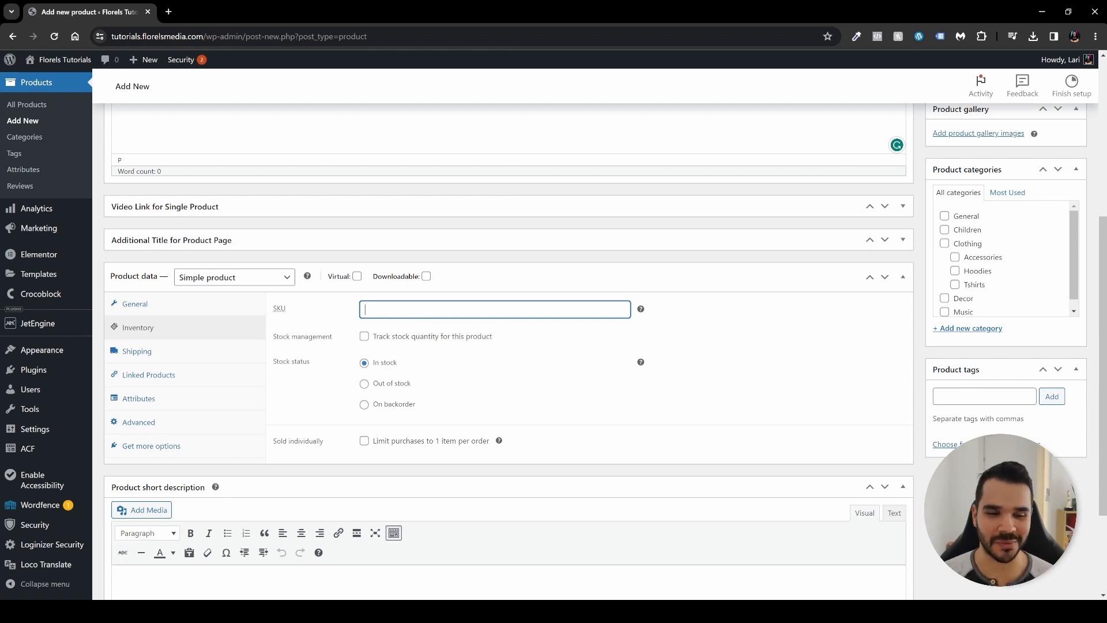
{"action": "left_click", "coordinate": [696, 353]}
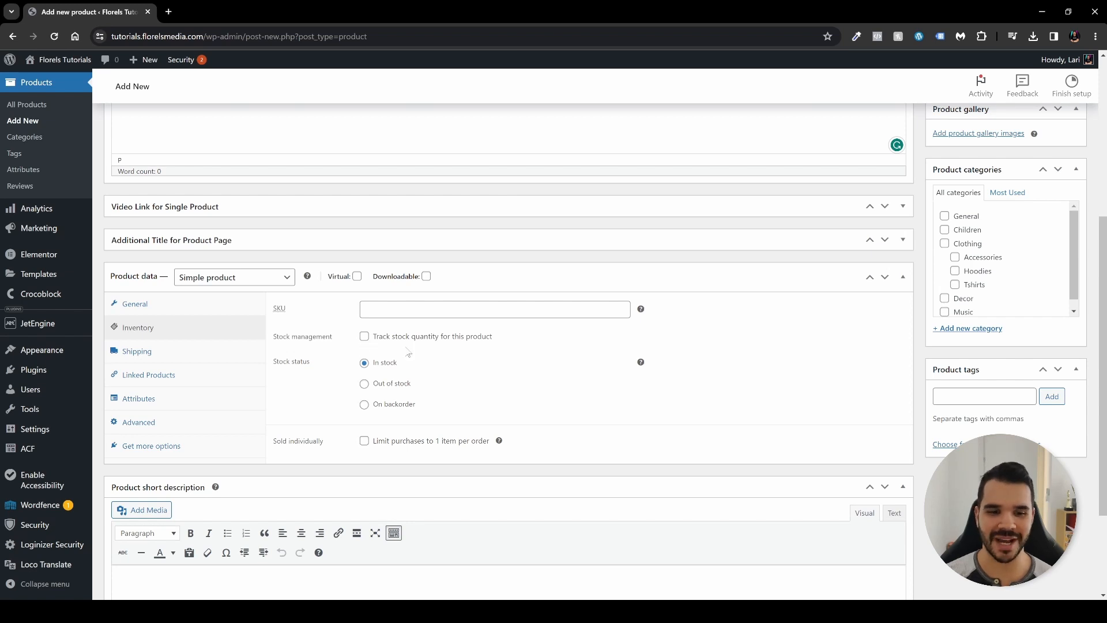
{"action": "left_click", "coordinate": [364, 337]}
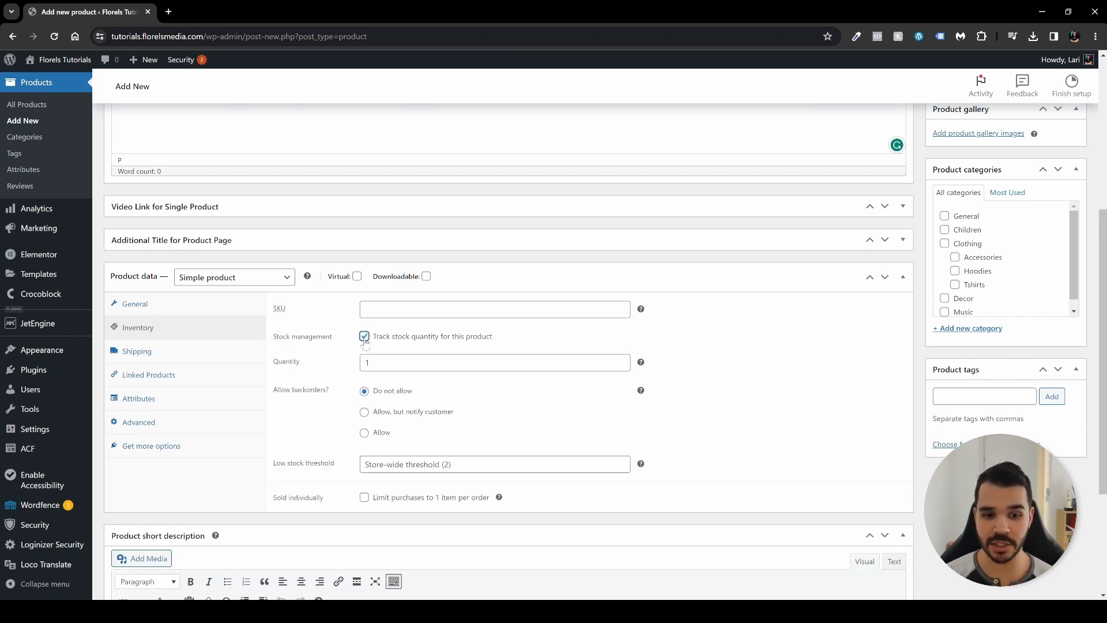
{"action": "left_click", "coordinate": [367, 362]}
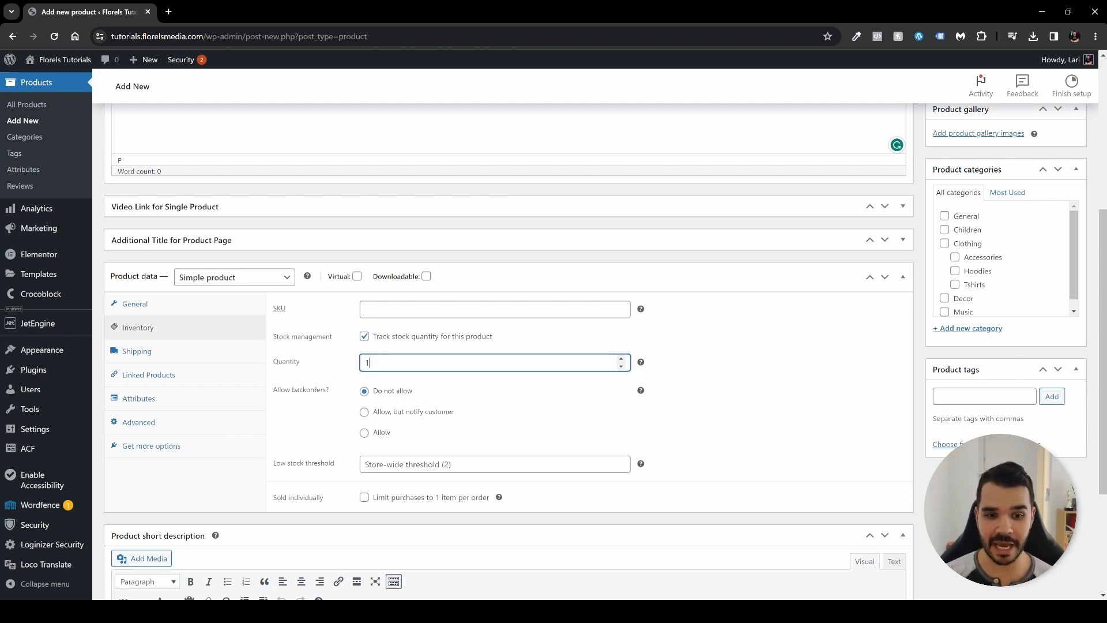
{"action": "double_click", "coordinate": [387, 363]}
{"action": "type", "text": "100"}
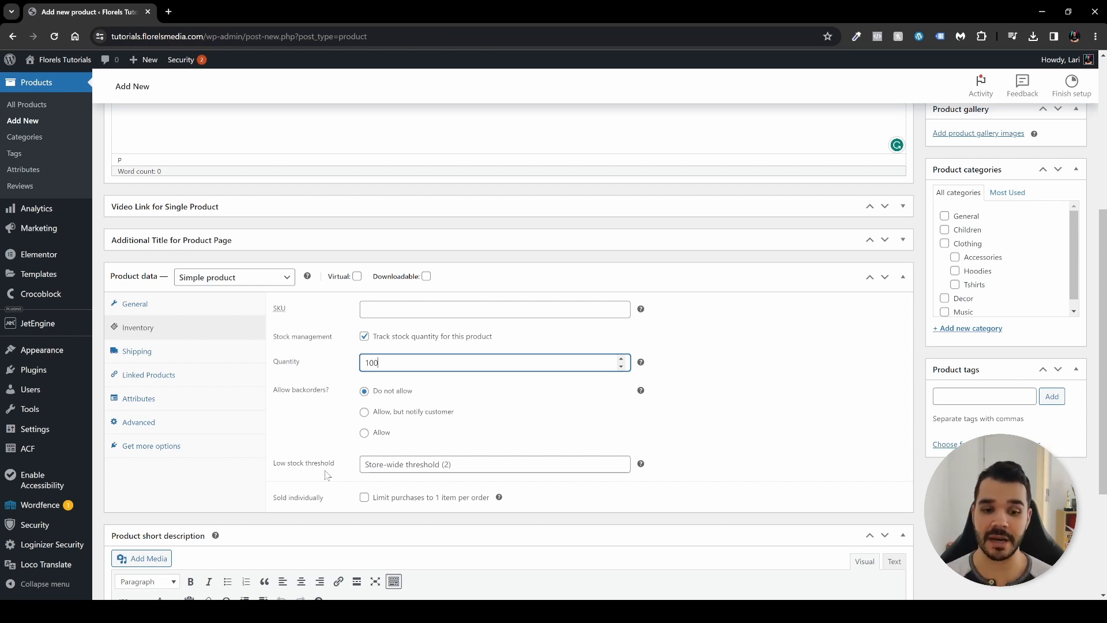
{"action": "left_click", "coordinate": [373, 465]}
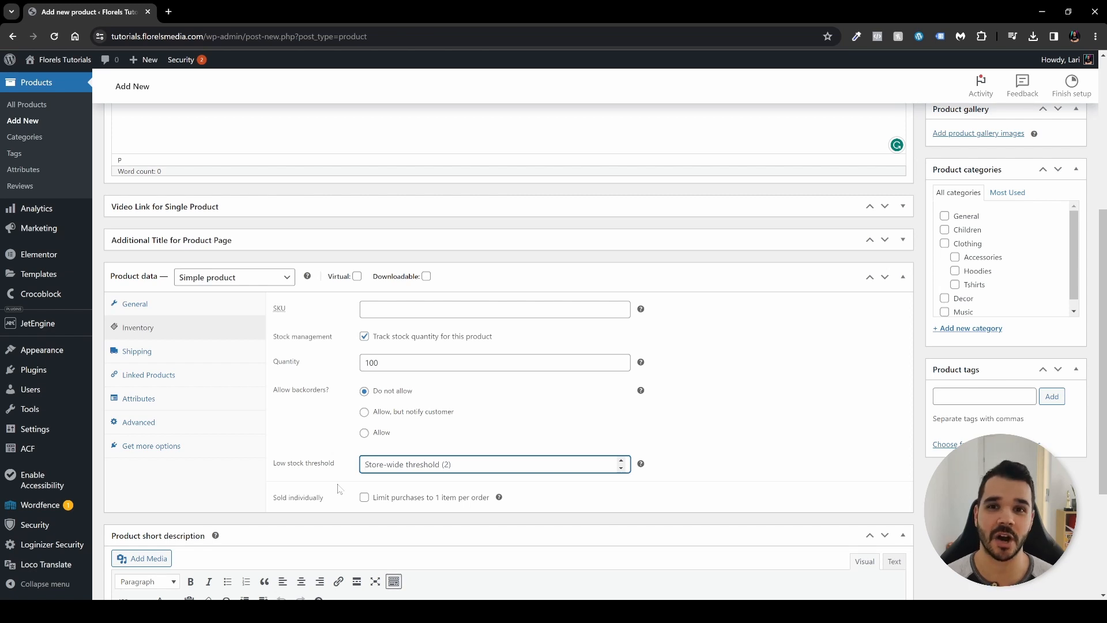
{"action": "left_click", "coordinate": [363, 497]}
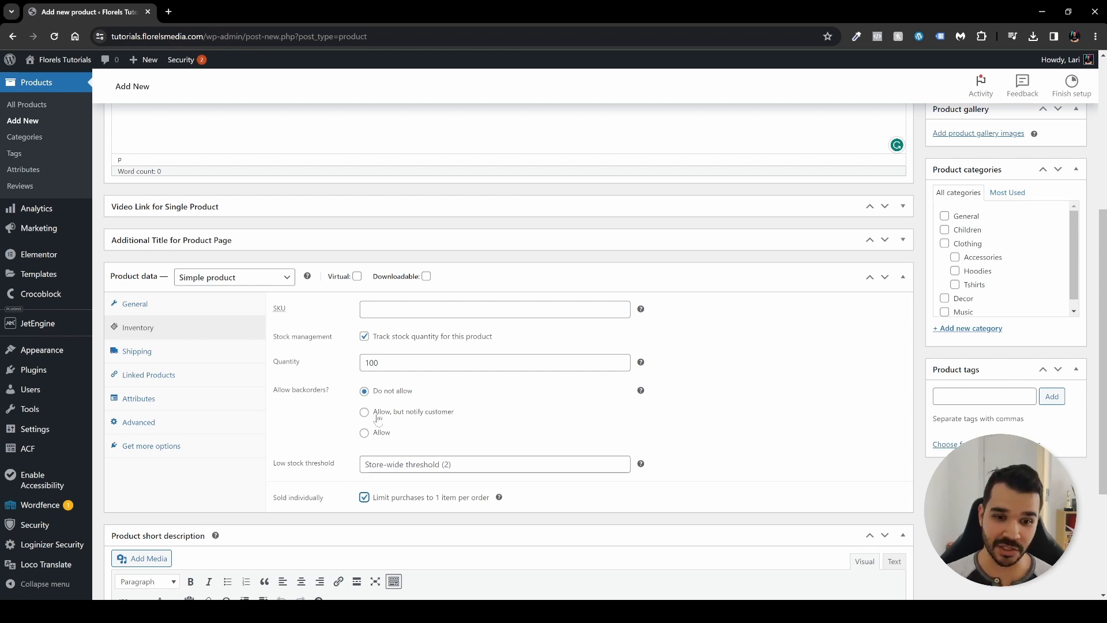
- Review the product's shipping weight, dimensions and shipping class options, and dismiss the feedback pop-up
{"action": "left_click", "coordinate": [236, 352]}
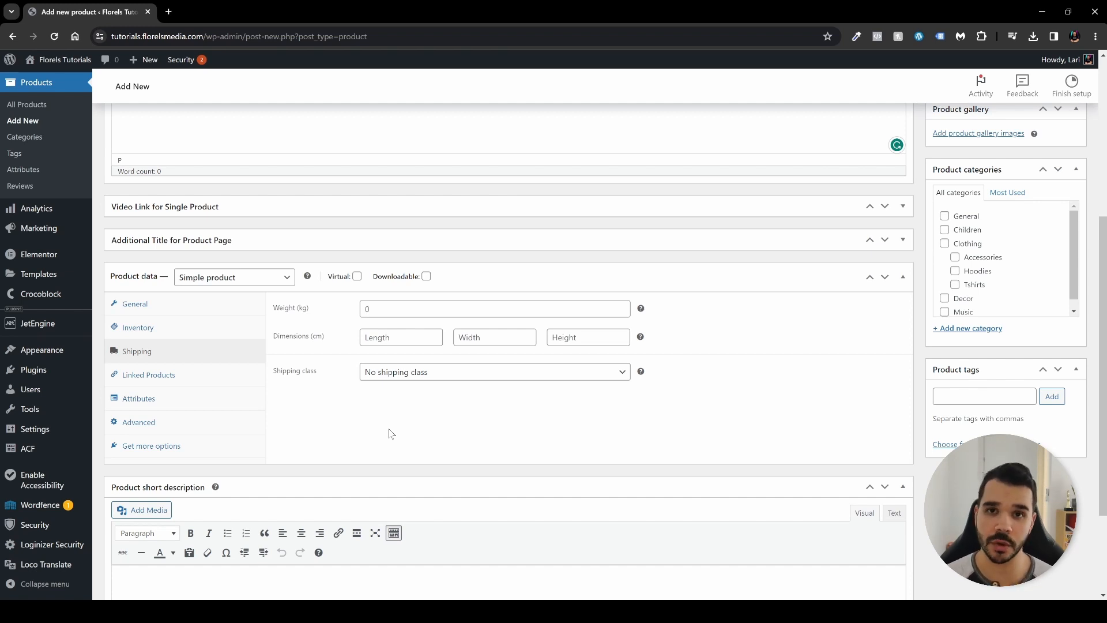
{"action": "left_click", "coordinate": [383, 310]}
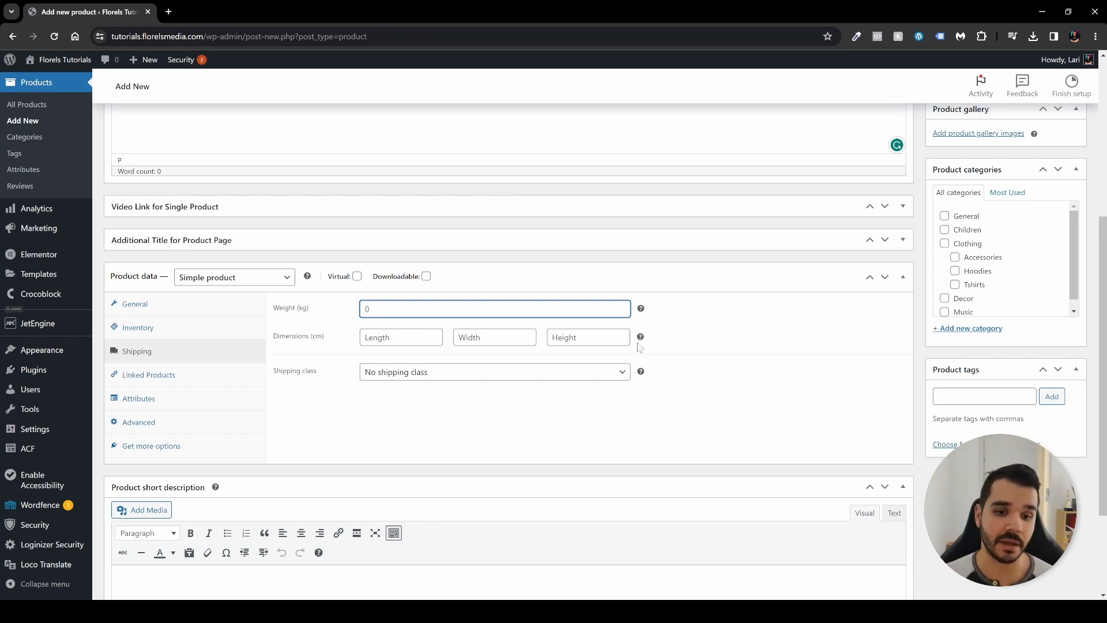
{"action": "left_click", "coordinate": [454, 397]}
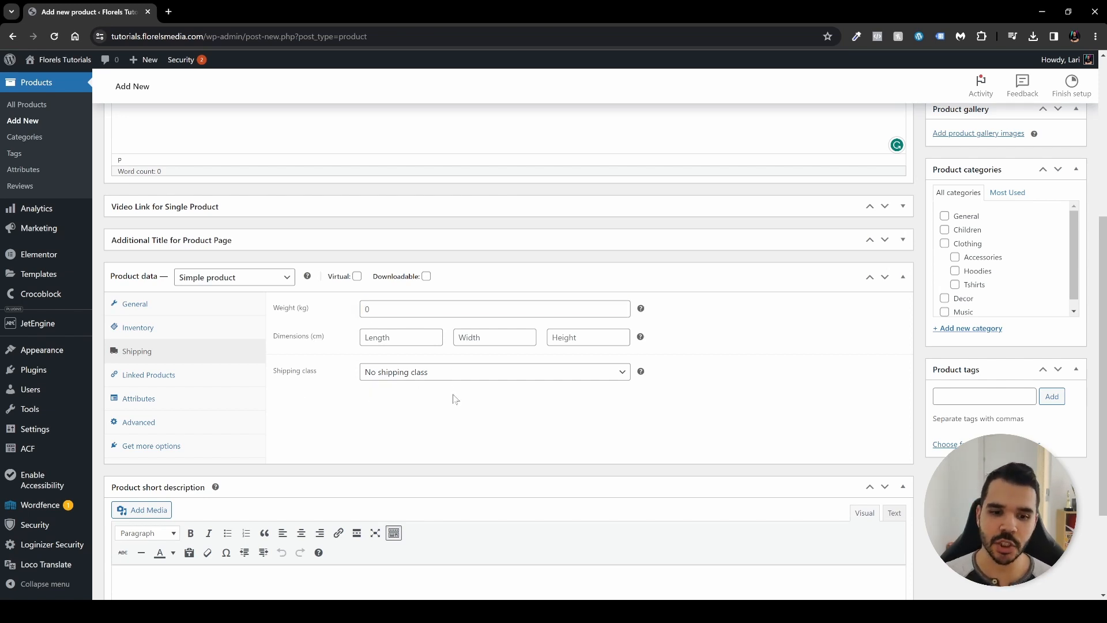
{"action": "left_click", "coordinate": [505, 374]}
{"action": "left_click", "coordinate": [340, 407]}
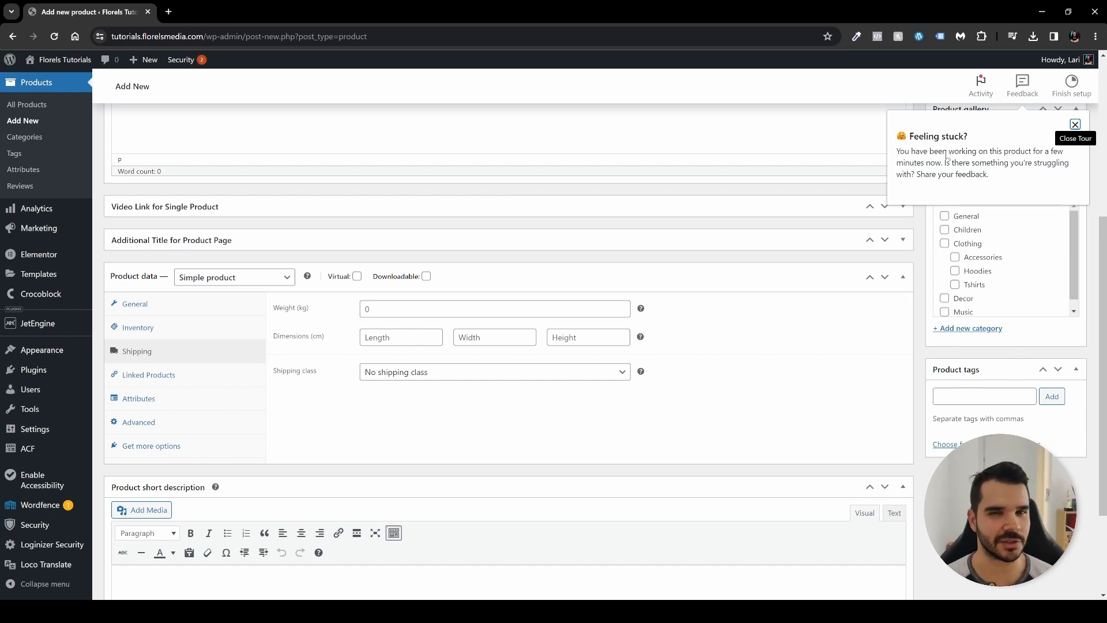
{"action": "left_click", "coordinate": [1075, 125]}
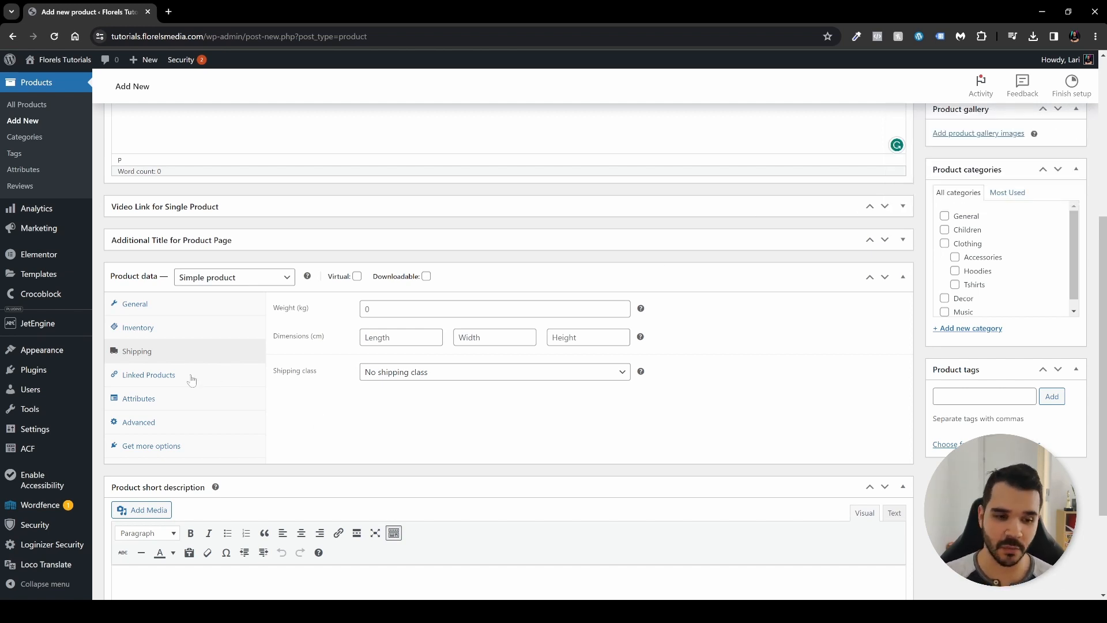
- In the linked products settings, add Hoodie (woo-hoodie) as an upsell and Hoodie with Logo (woo-hoodie-with-logo) as a cross-sell
{"action": "left_click", "coordinate": [169, 380]}
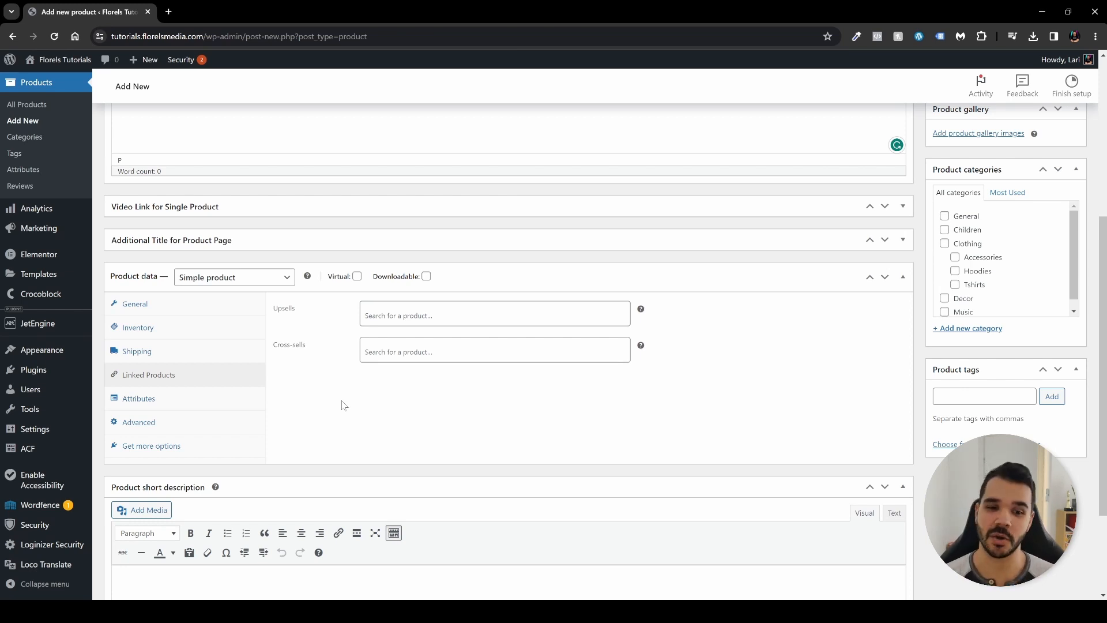
{"action": "left_click", "coordinate": [409, 314]}
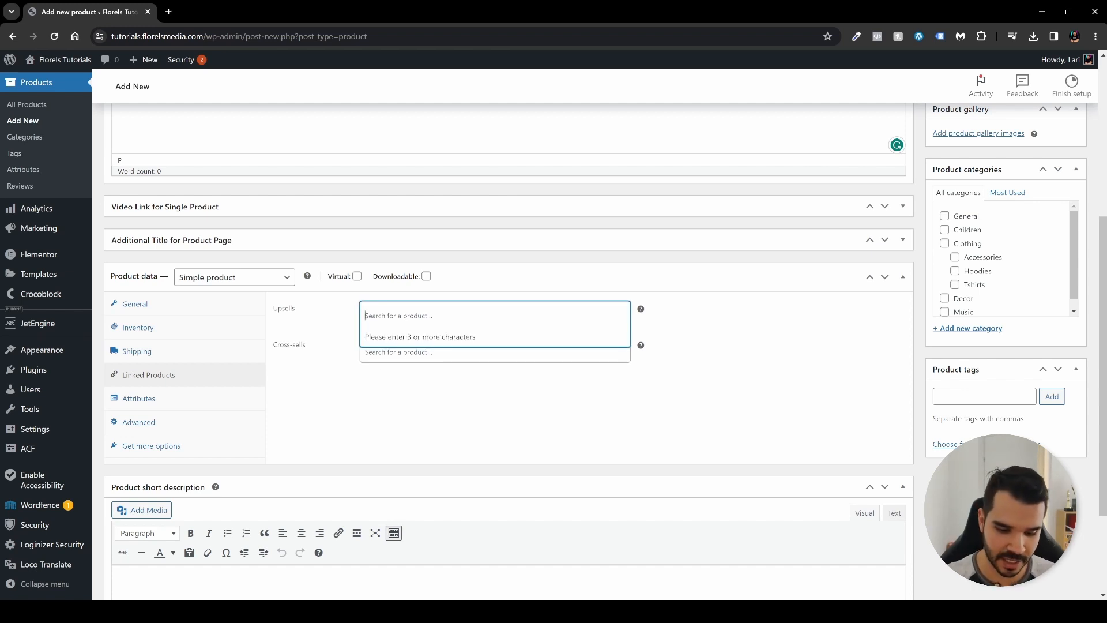
{"action": "type", "text": "hoodie"}
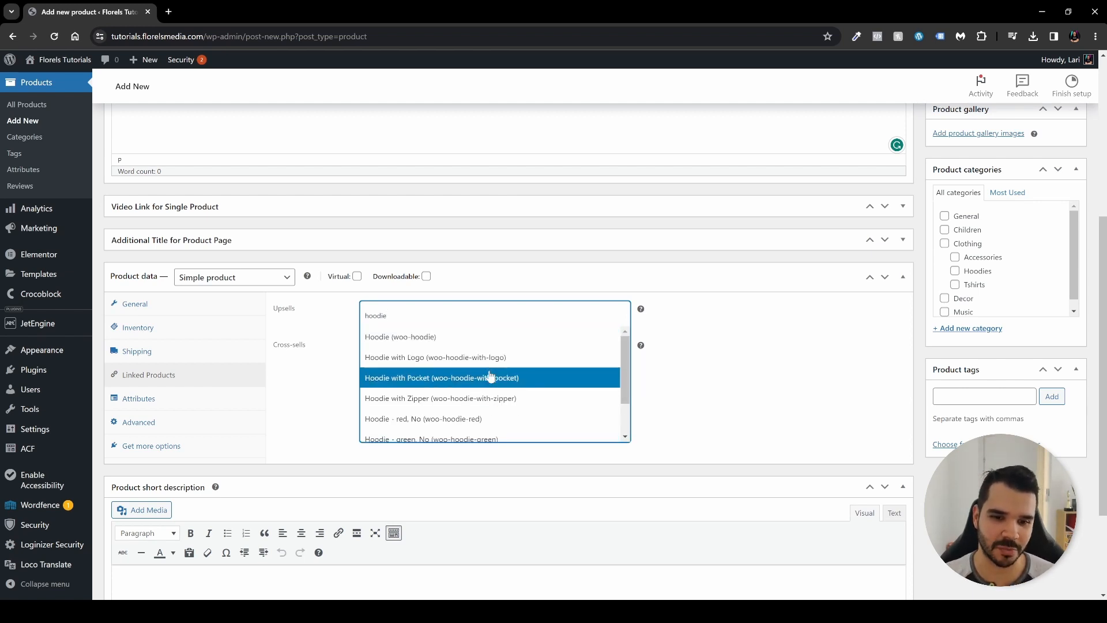
{"action": "left_click", "coordinate": [455, 338]}
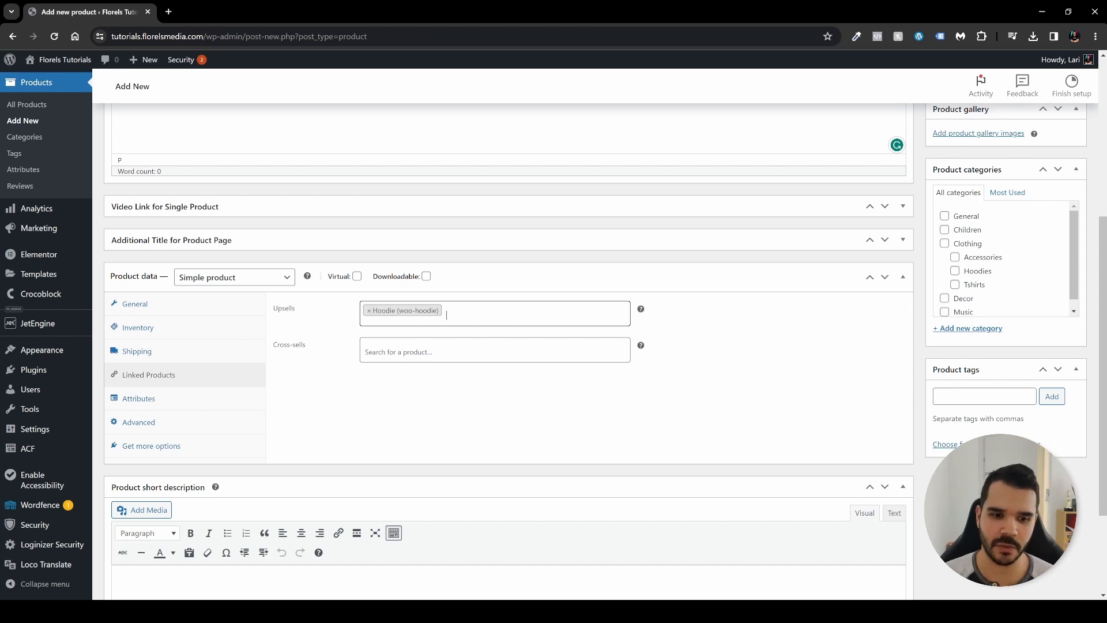
{"action": "left_click", "coordinate": [403, 350]}
{"action": "type", "text": "hoodie"}
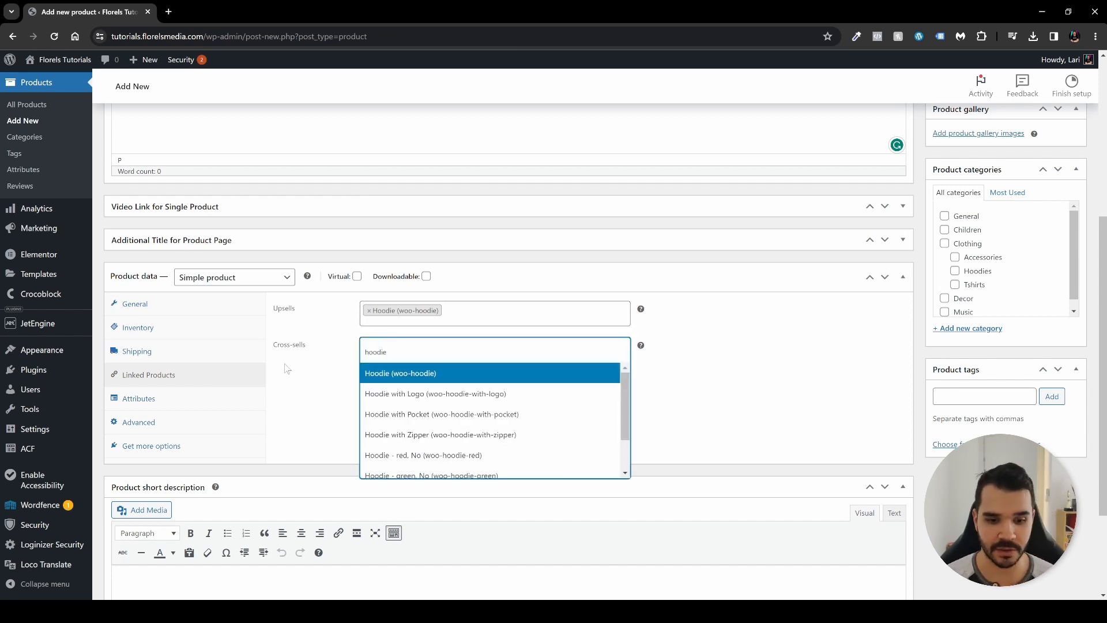
{"action": "left_click", "coordinate": [403, 394]}
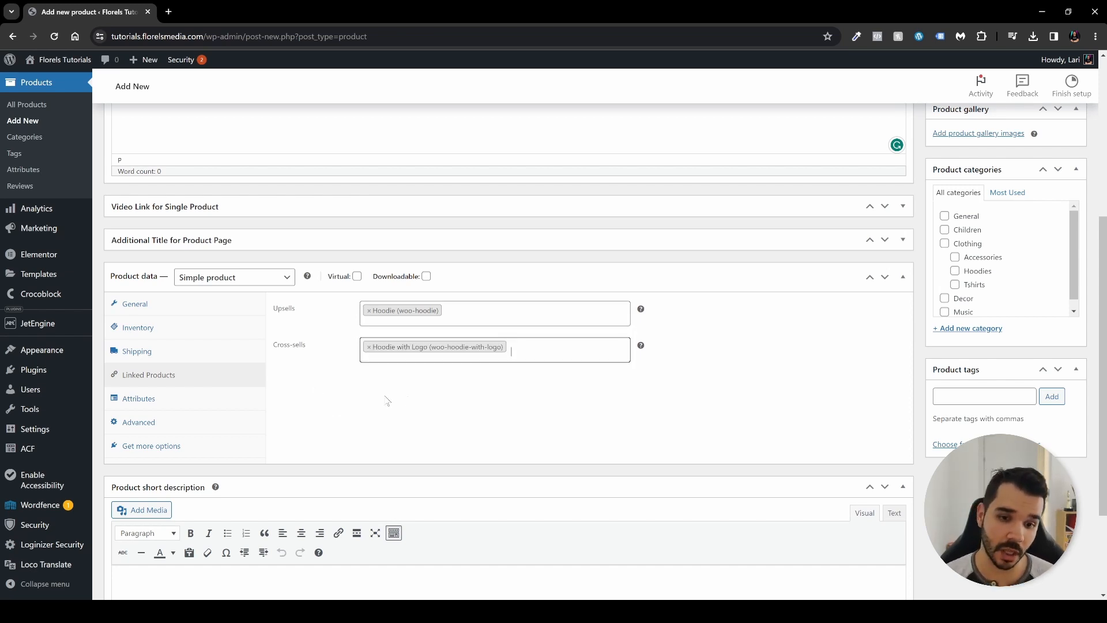
- On the store's Attributes page in a separate browser tab, create a Color attribute with slug color, archives enabled and custom ordering
{"action": "left_click", "coordinate": [161, 398]}
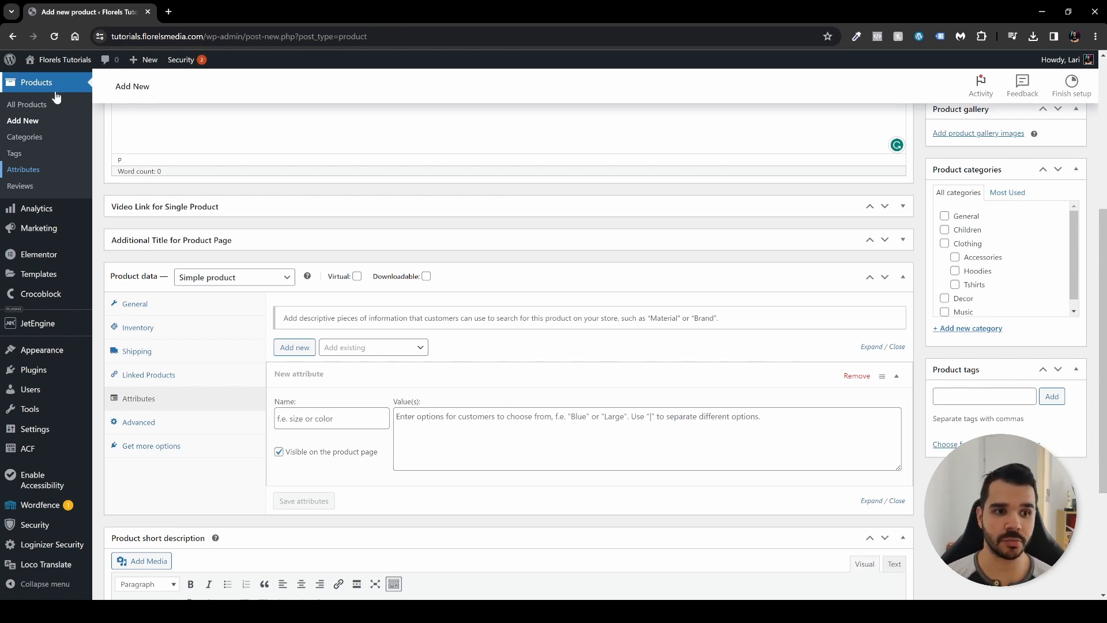
{"action": "middle_click", "coordinate": [26, 173]}
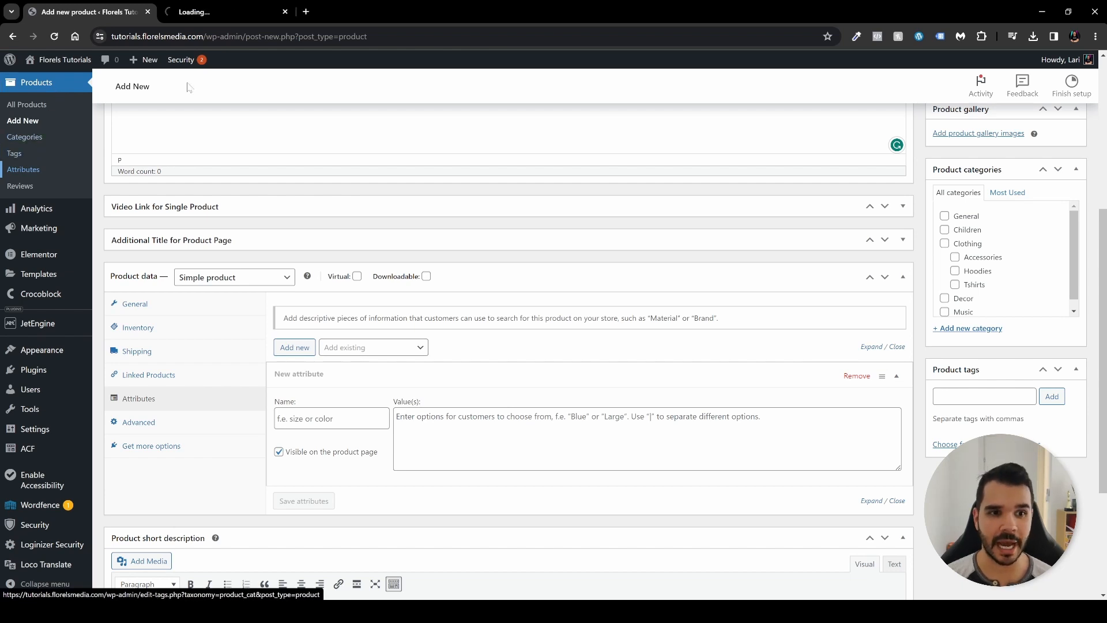
{"action": "left_click", "coordinate": [202, 12]}
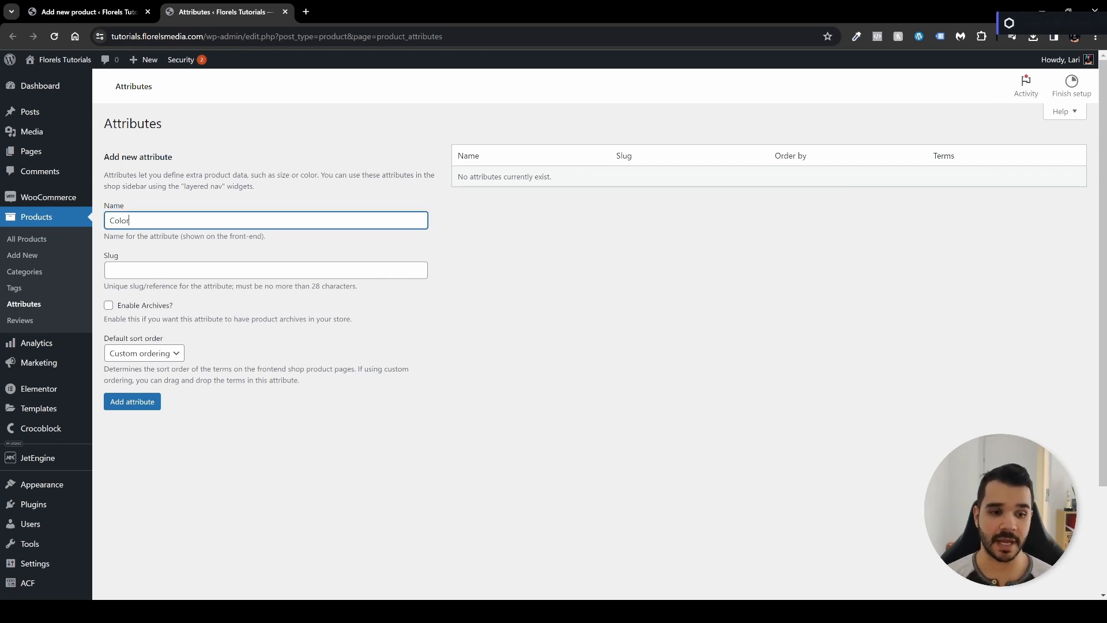
{"action": "left_click", "coordinate": [617, 275]}
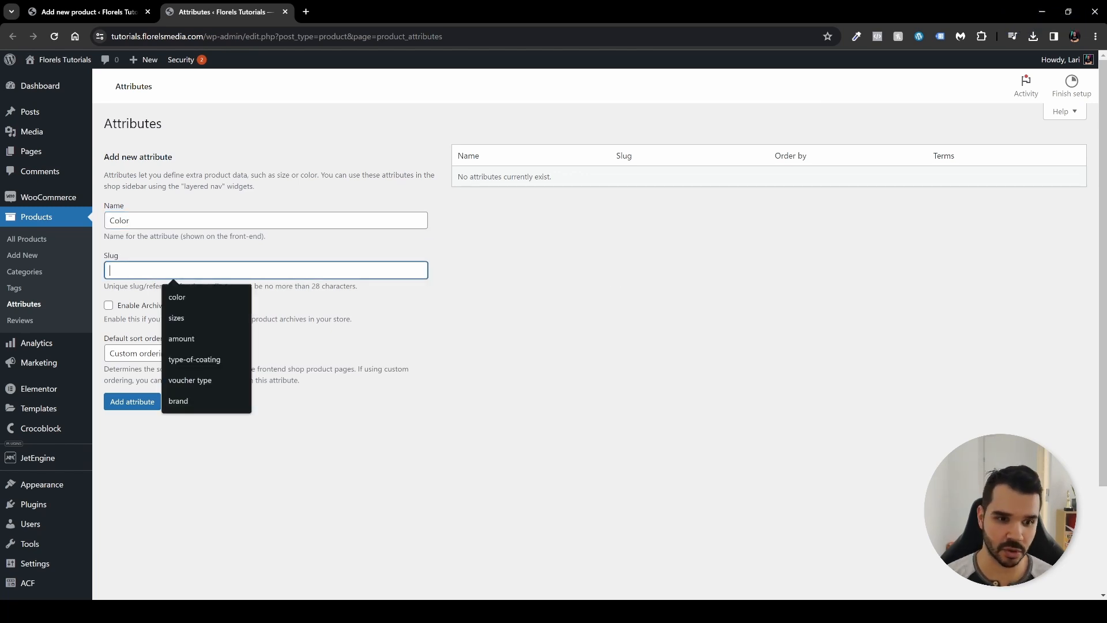
{"action": "left_click", "coordinate": [170, 298]}
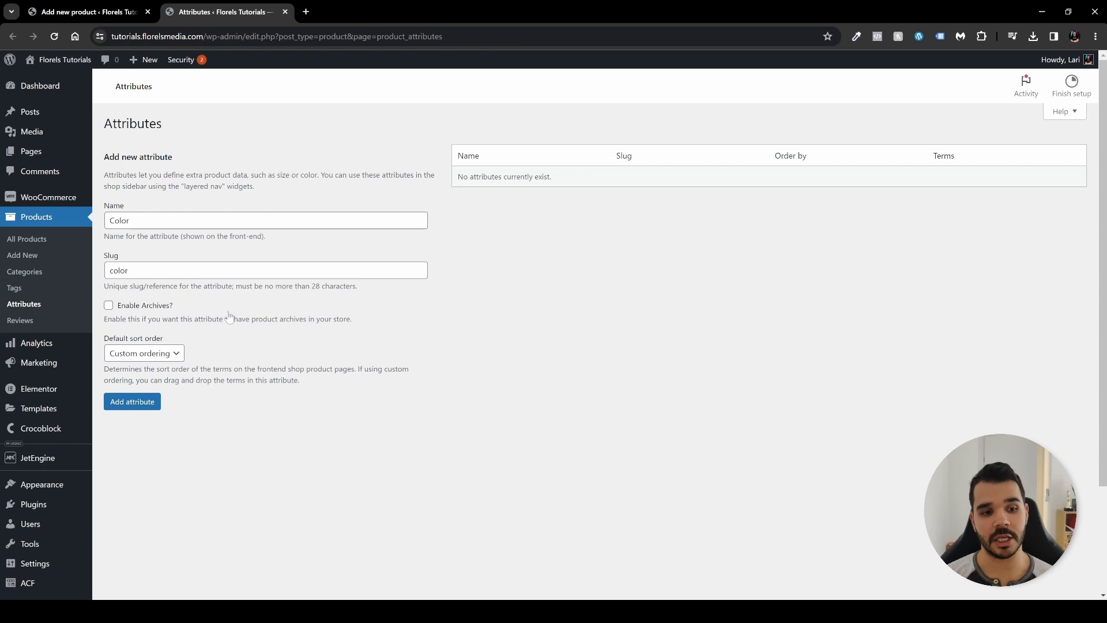
{"action": "left_click", "coordinate": [109, 306]}
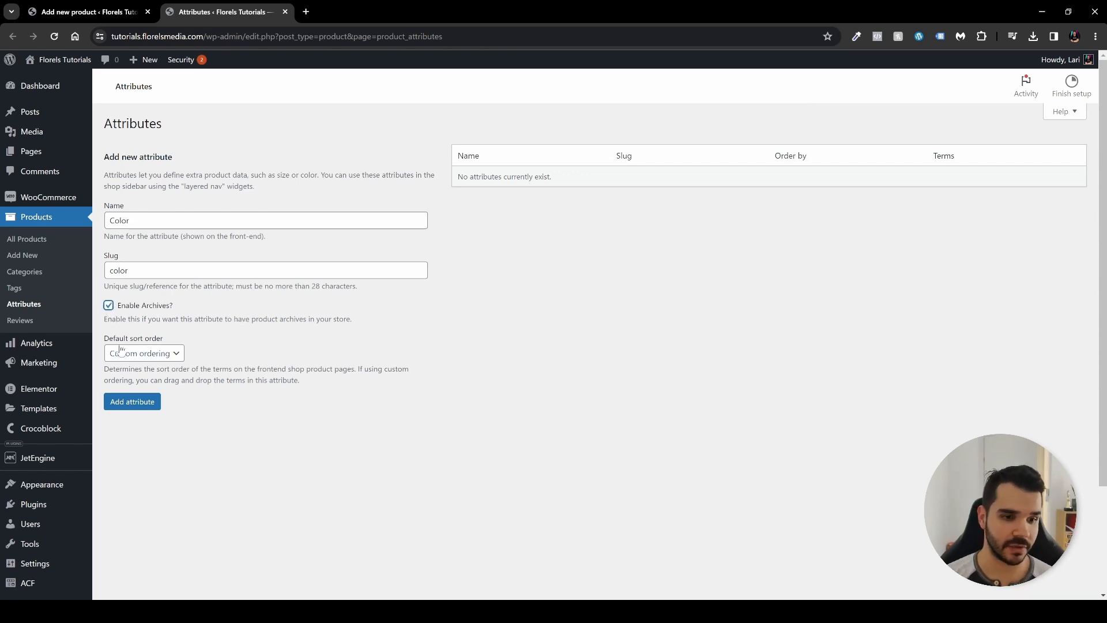
{"action": "left_click", "coordinate": [169, 356]}
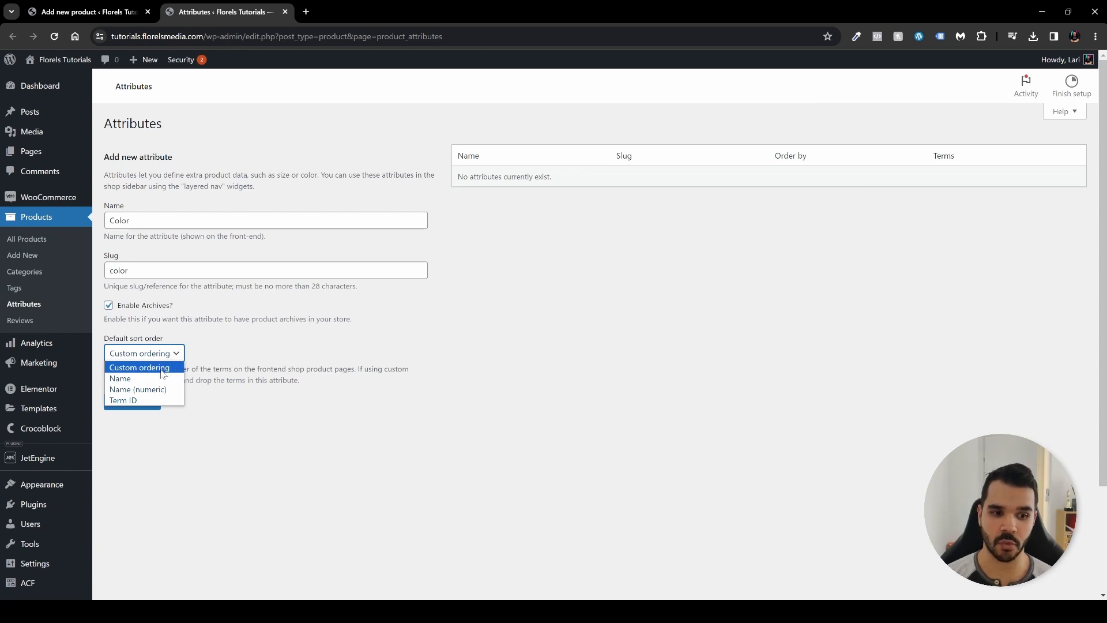
{"action": "left_click", "coordinate": [161, 369]}
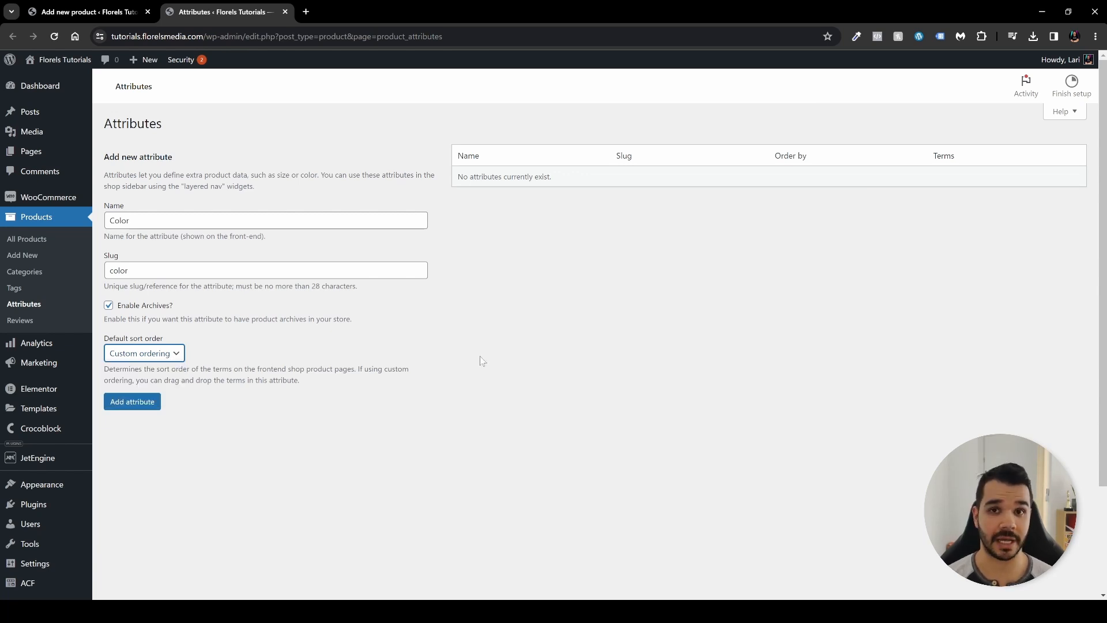
{"action": "left_click", "coordinate": [122, 403]}
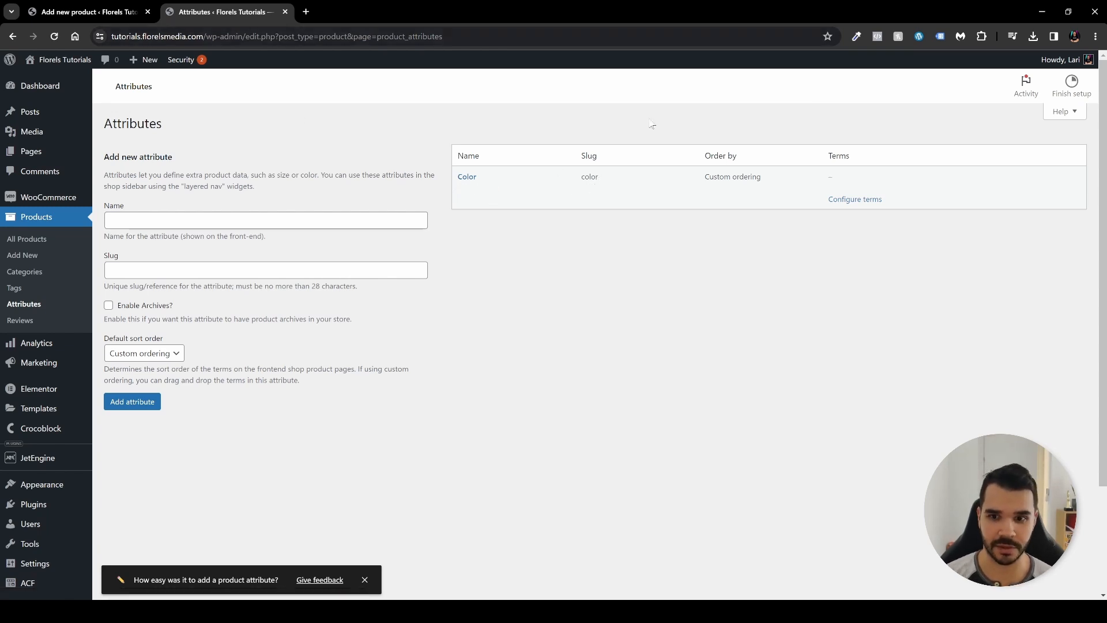
- Configure the Color attribute's terms by adding a term named Red with slug red
{"action": "left_click", "coordinate": [848, 203]}
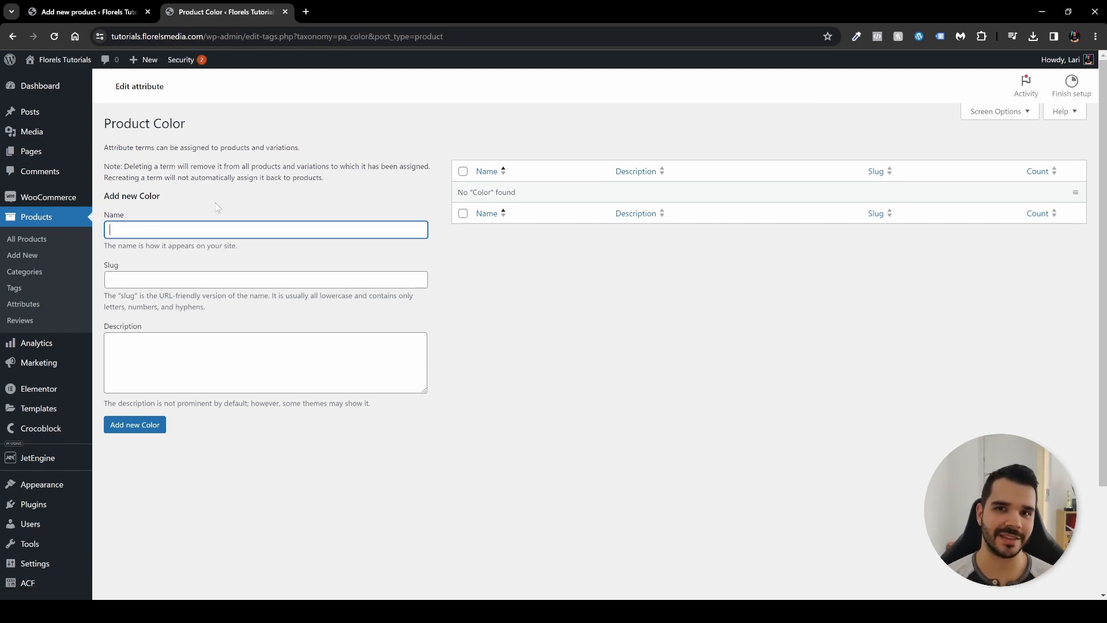
{"action": "type", "text": "Red"}
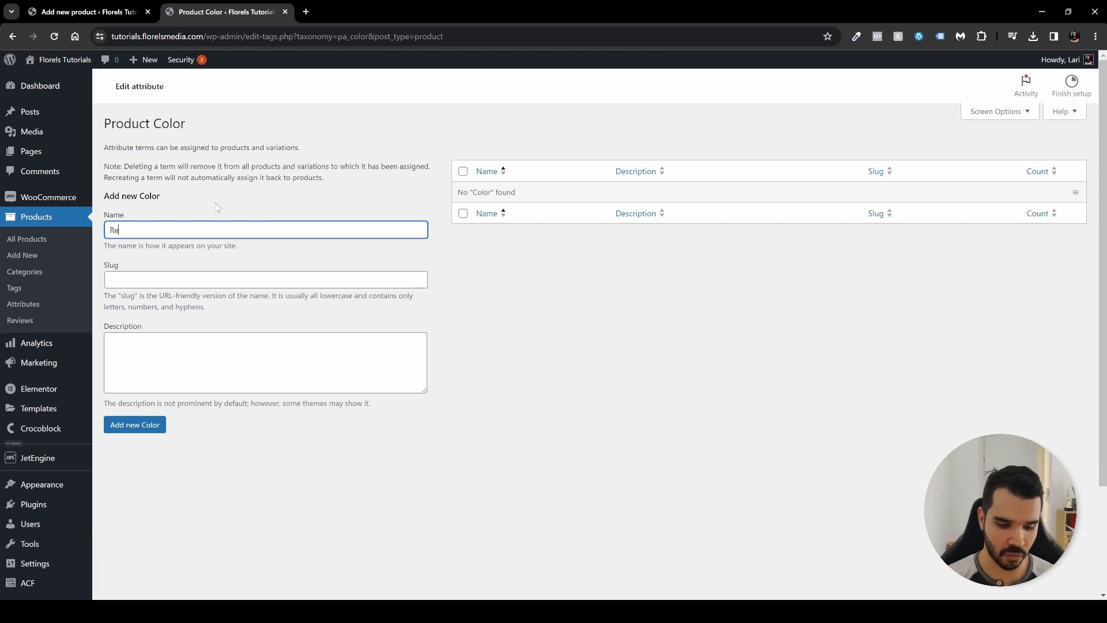
{"action": "key", "text": "Tab"}
{"action": "type", "text": "red"}
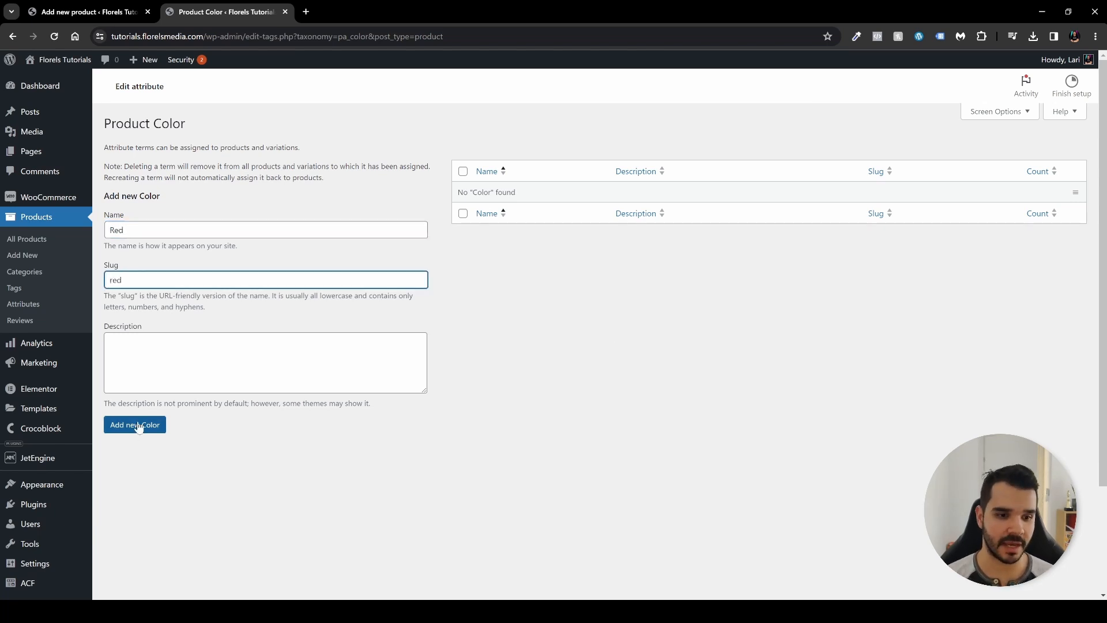
{"action": "left_click", "coordinate": [136, 425]}
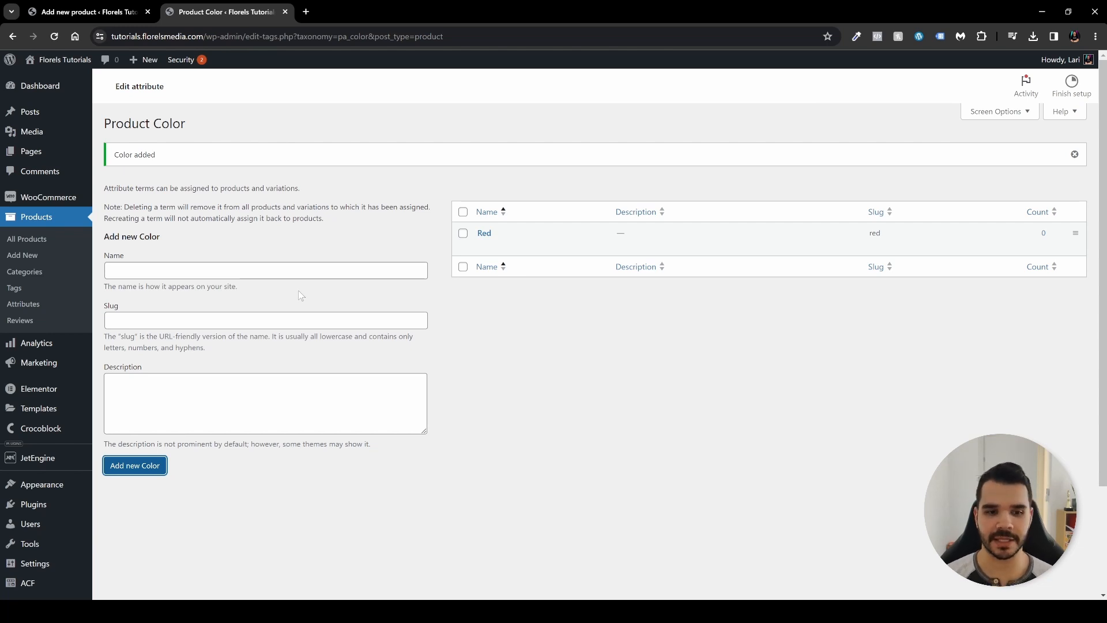
- Add another Color term named Blue with slug blue, and return to the attributes list
{"action": "left_click", "coordinate": [294, 271]}
{"action": "type", "text": "Blue"}
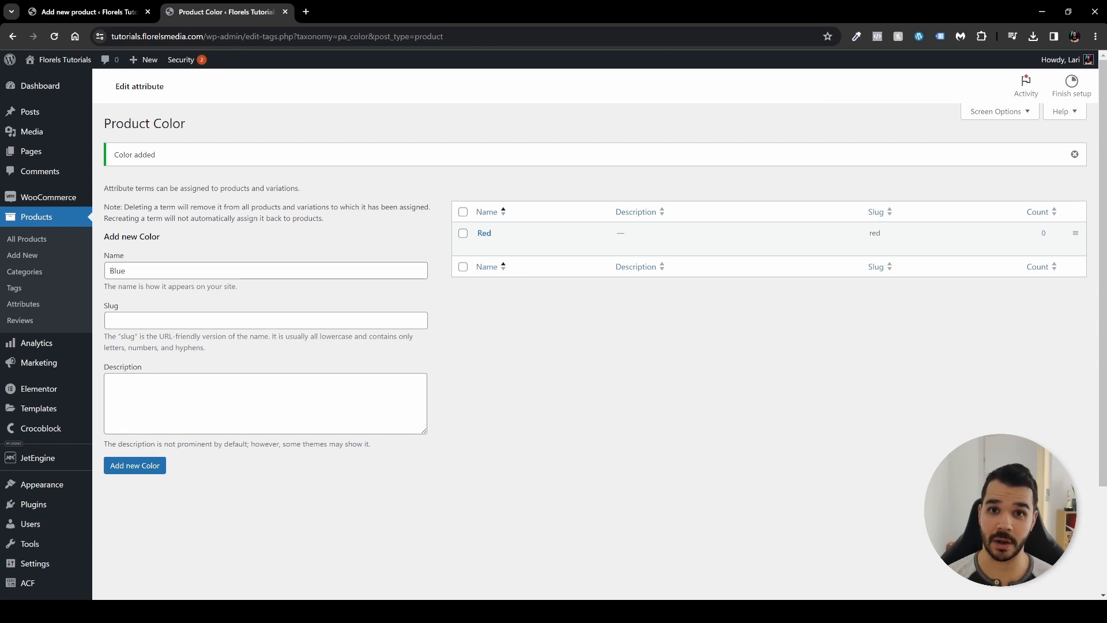
{"action": "type", "text": "blue"}
{"action": "left_click", "coordinate": [135, 465]}
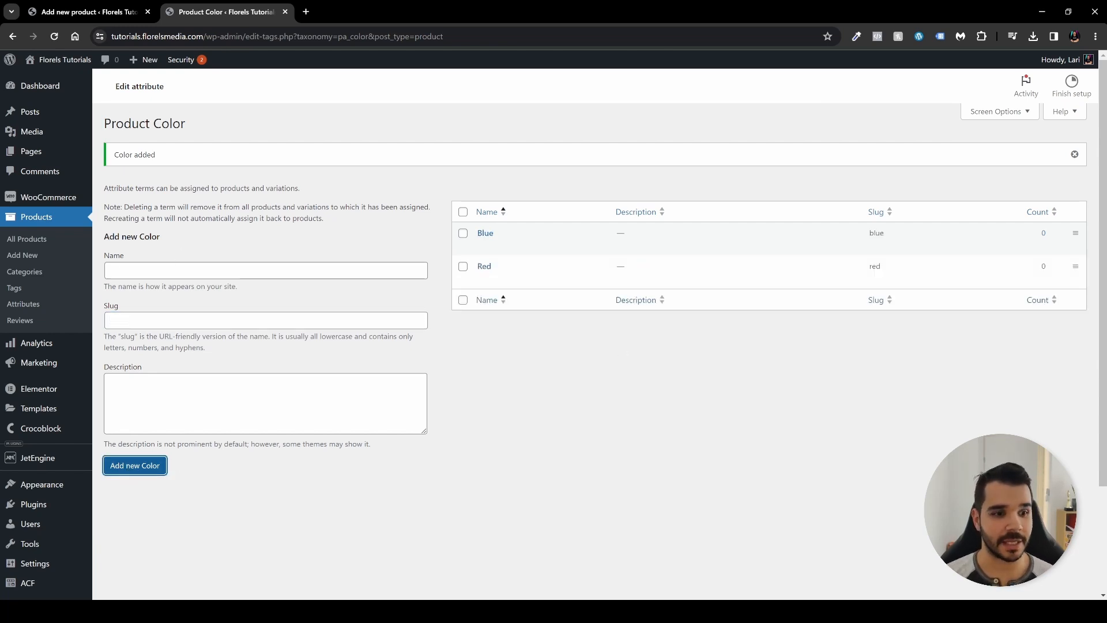
{"action": "left_click", "coordinate": [30, 308]}
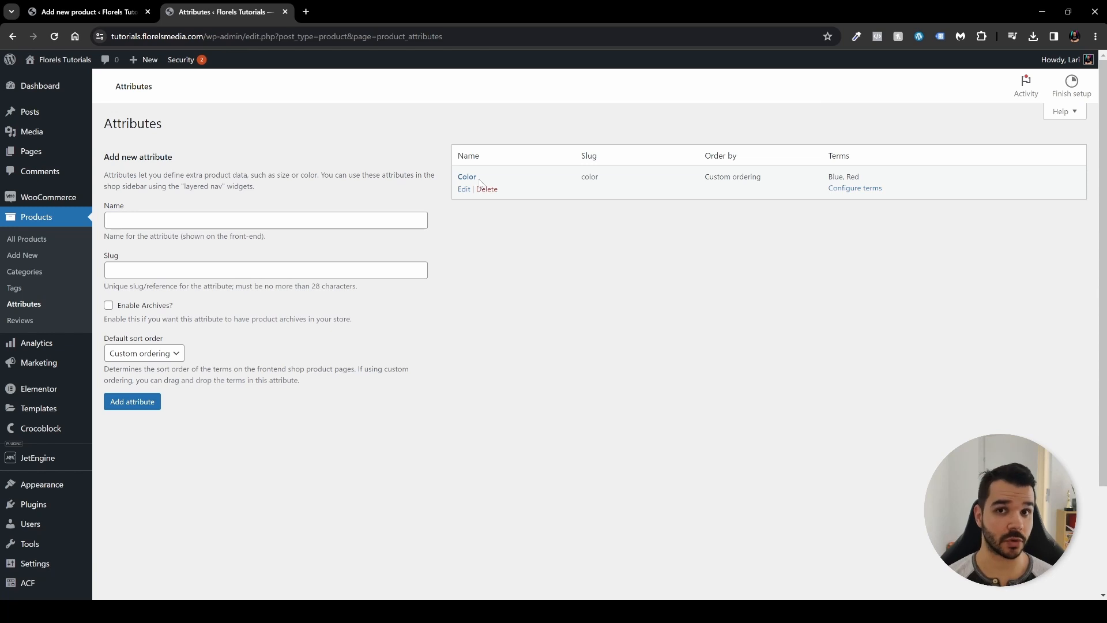
- Back in the new product's attribute settings, add the existing Color attribute and compare it with the store's attributes list
{"action": "left_click", "coordinate": [90, 14]}
{"action": "left_click", "coordinate": [355, 419]}
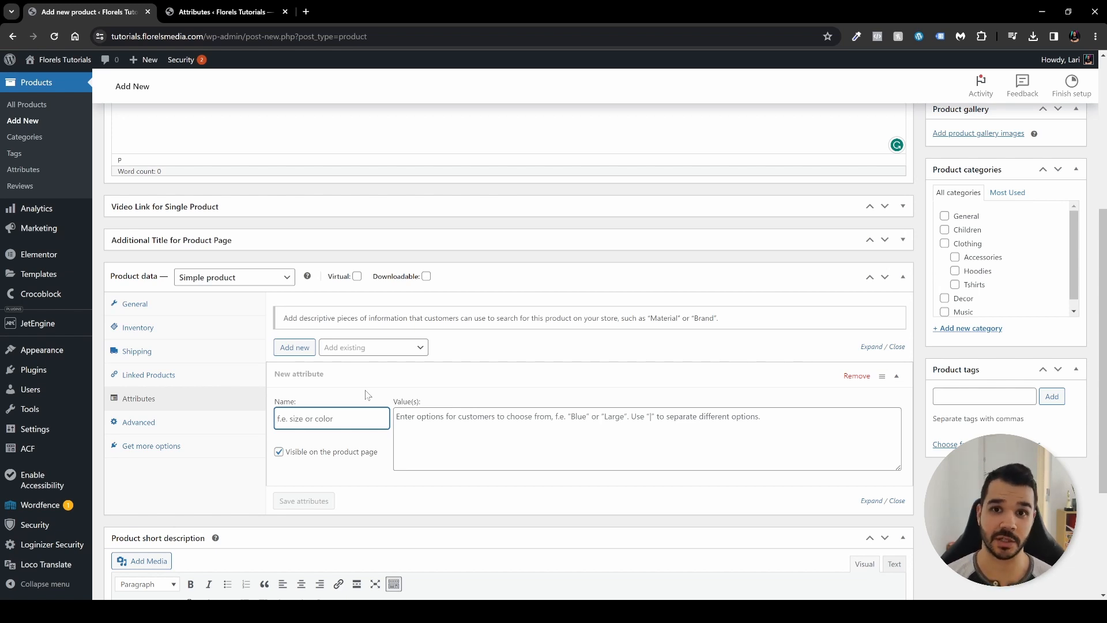
{"action": "left_click", "coordinate": [380, 348]}
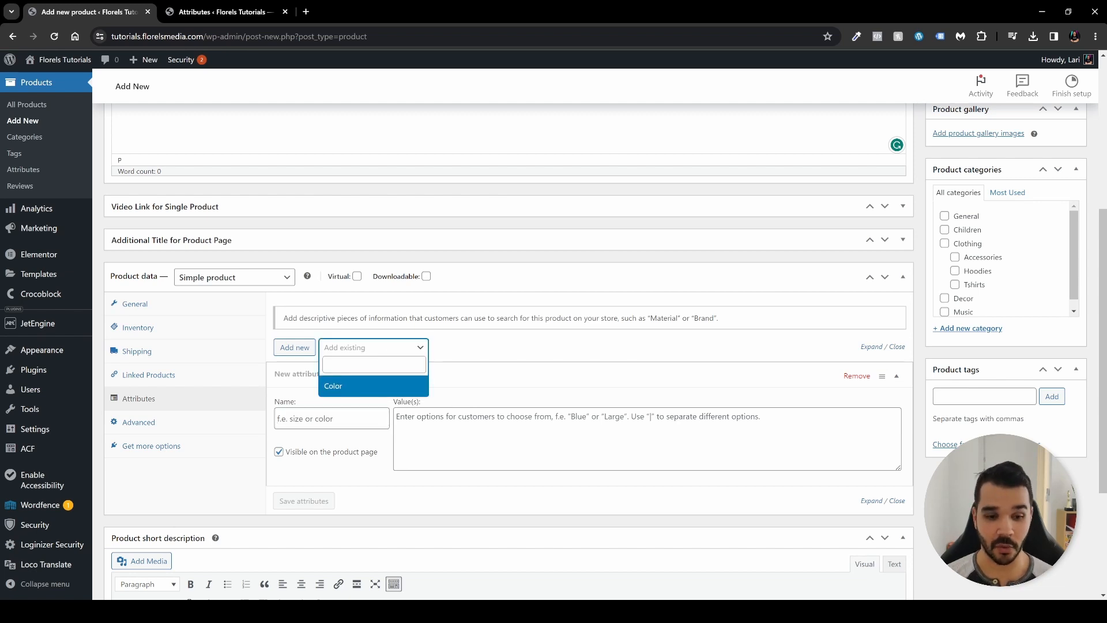
{"action": "left_click", "coordinate": [391, 384]}
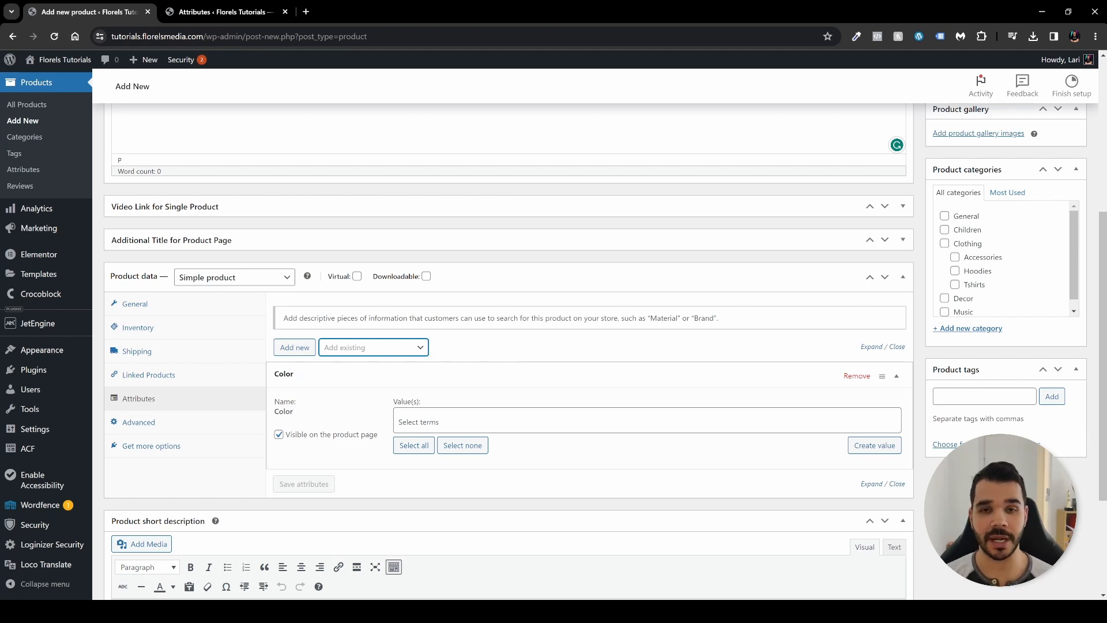
{"action": "left_click", "coordinate": [225, 12]}
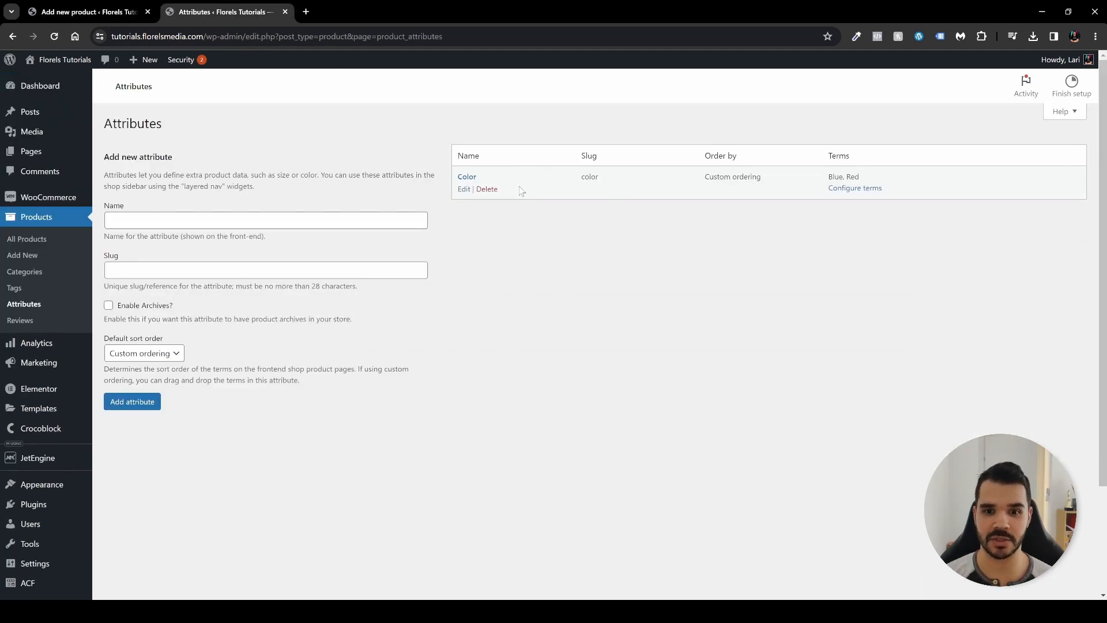
{"action": "left_click", "coordinate": [89, 14]}
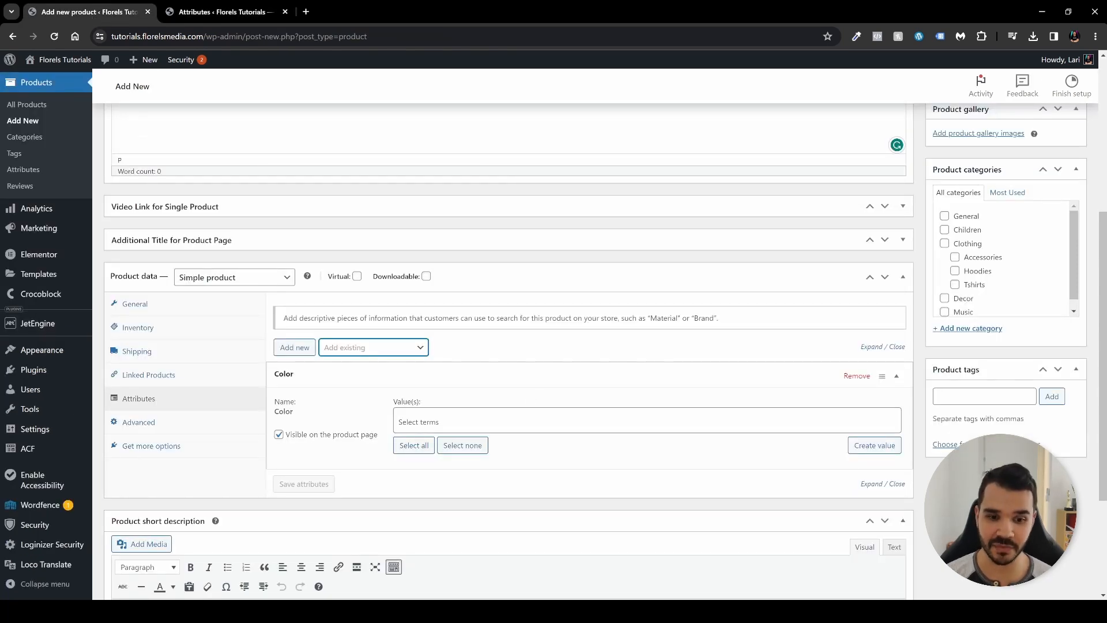
- Assign both Blue and Red as the product's Color values and save the attributes
{"action": "left_click", "coordinate": [404, 424]}
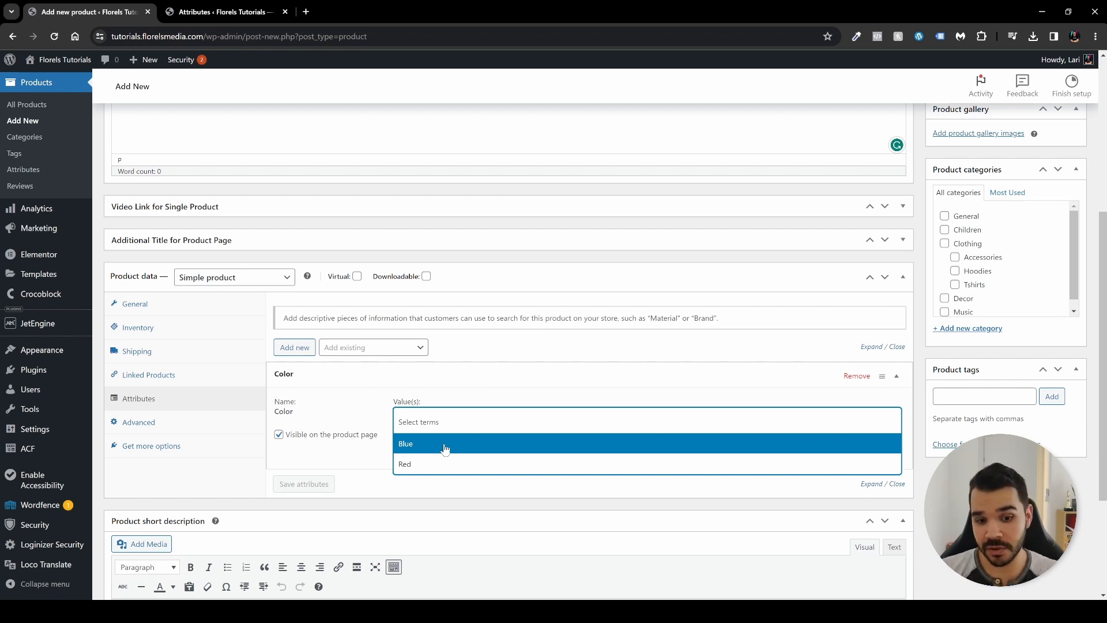
{"action": "left_click", "coordinate": [445, 448]}
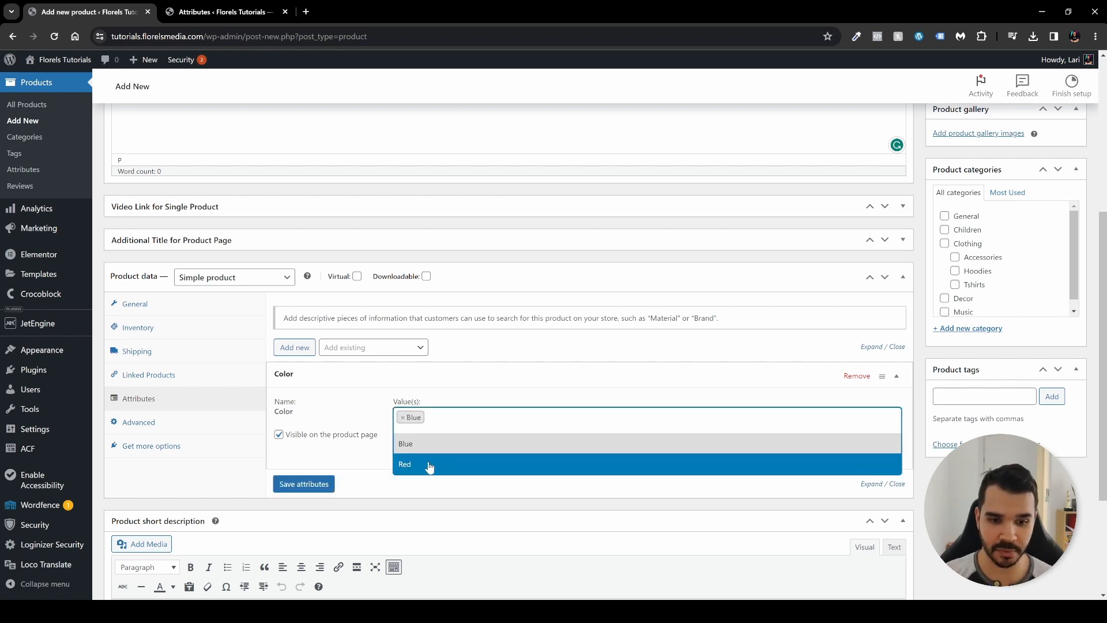
{"action": "left_click", "coordinate": [429, 466]}
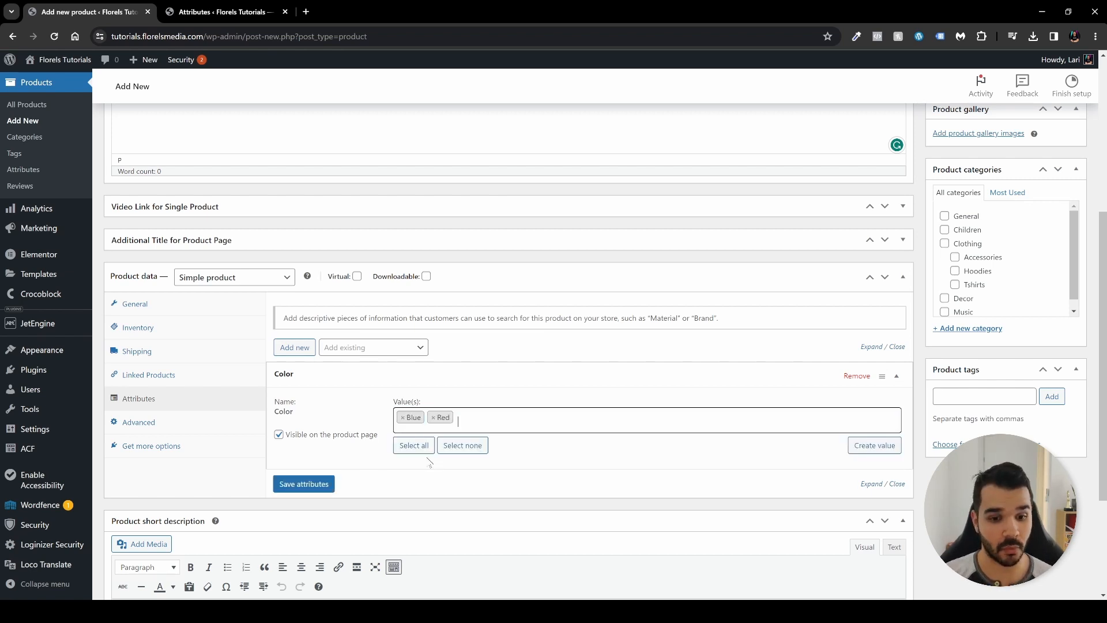
{"action": "left_click", "coordinate": [461, 449]}
{"action": "left_click", "coordinate": [404, 448]}
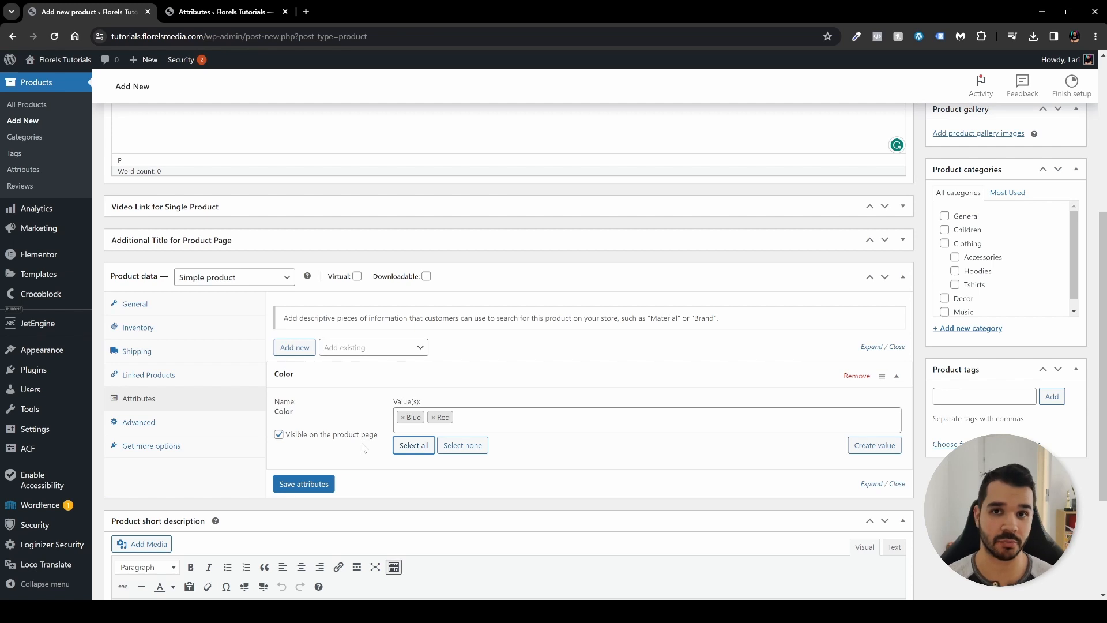
{"action": "left_click", "coordinate": [317, 484]}
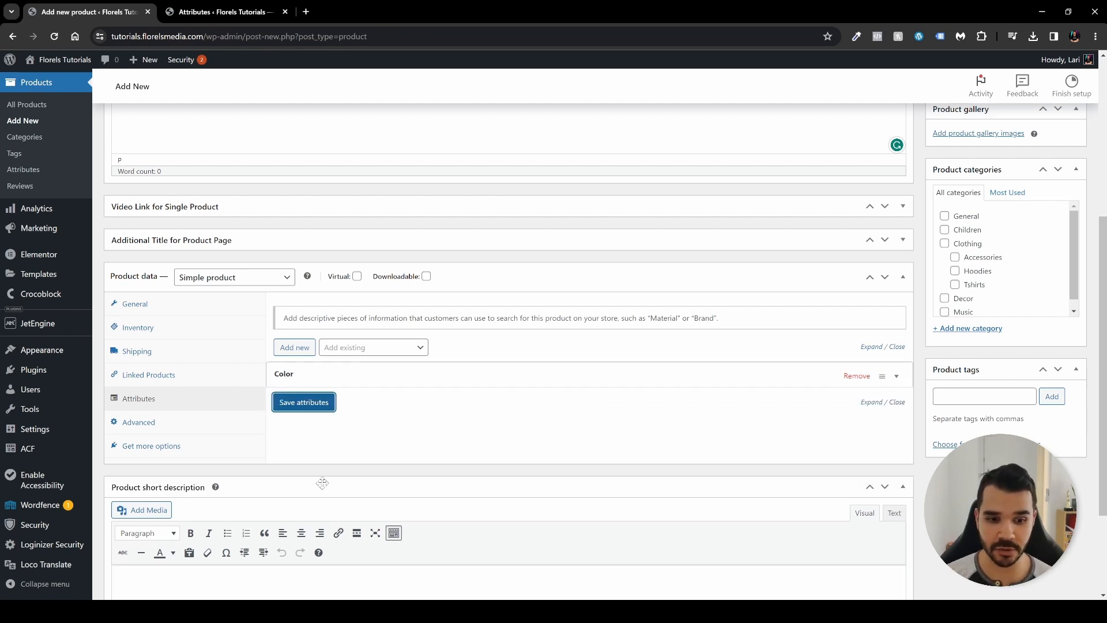
- Review the existing attributes available to the product and the store's attributes list, and return to the product
{"action": "left_click", "coordinate": [374, 348]}
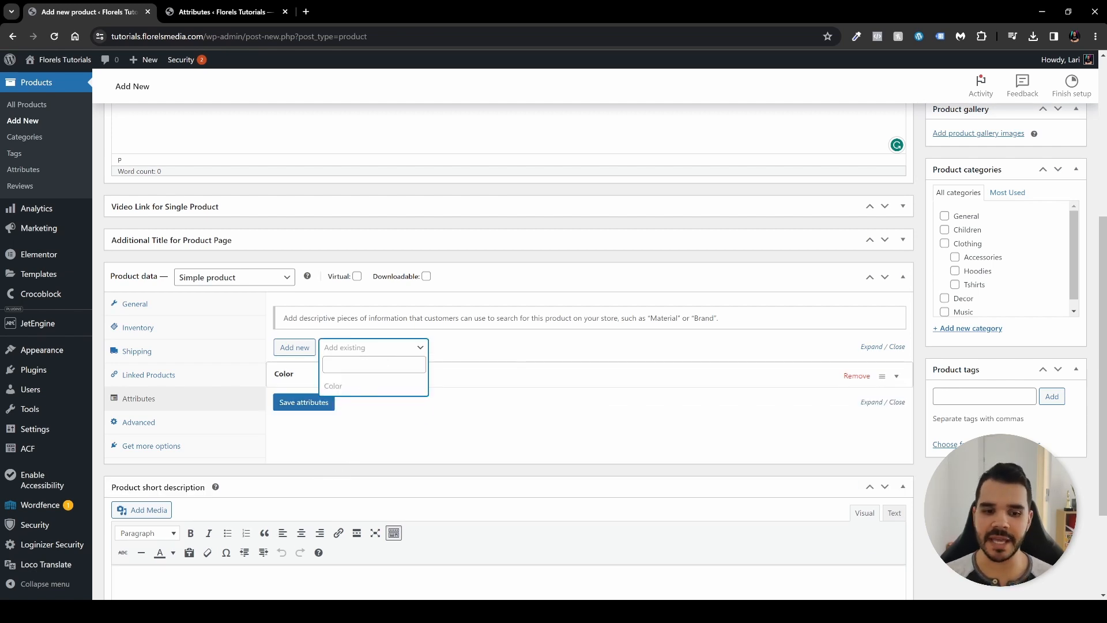
{"action": "left_click", "coordinate": [210, 13]}
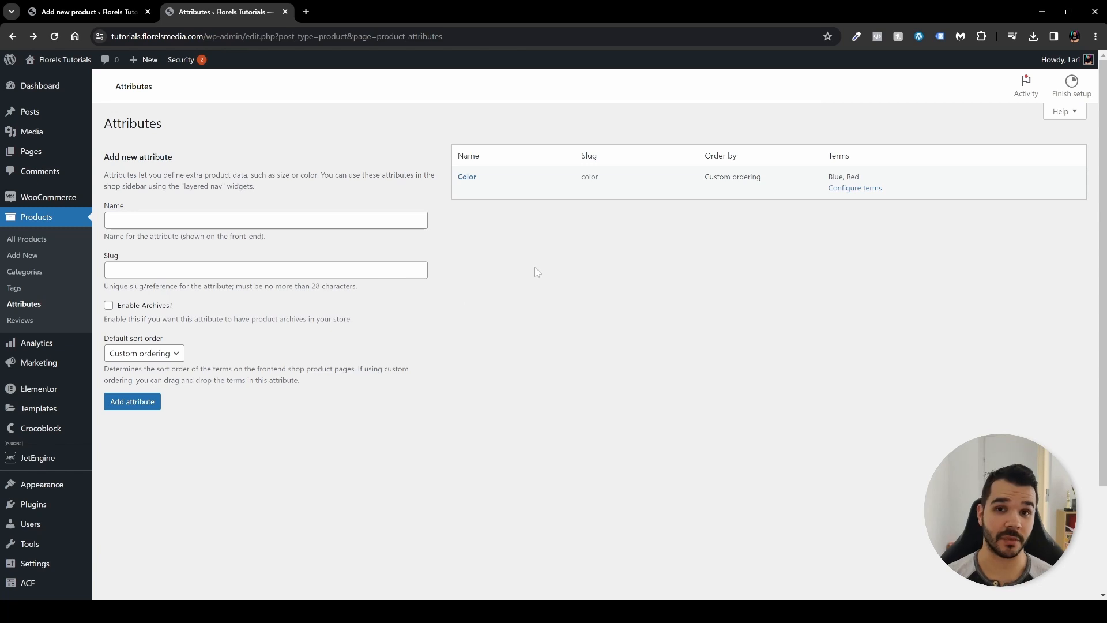
{"action": "left_click", "coordinate": [89, 13]}
{"action": "left_click", "coordinate": [542, 349]}
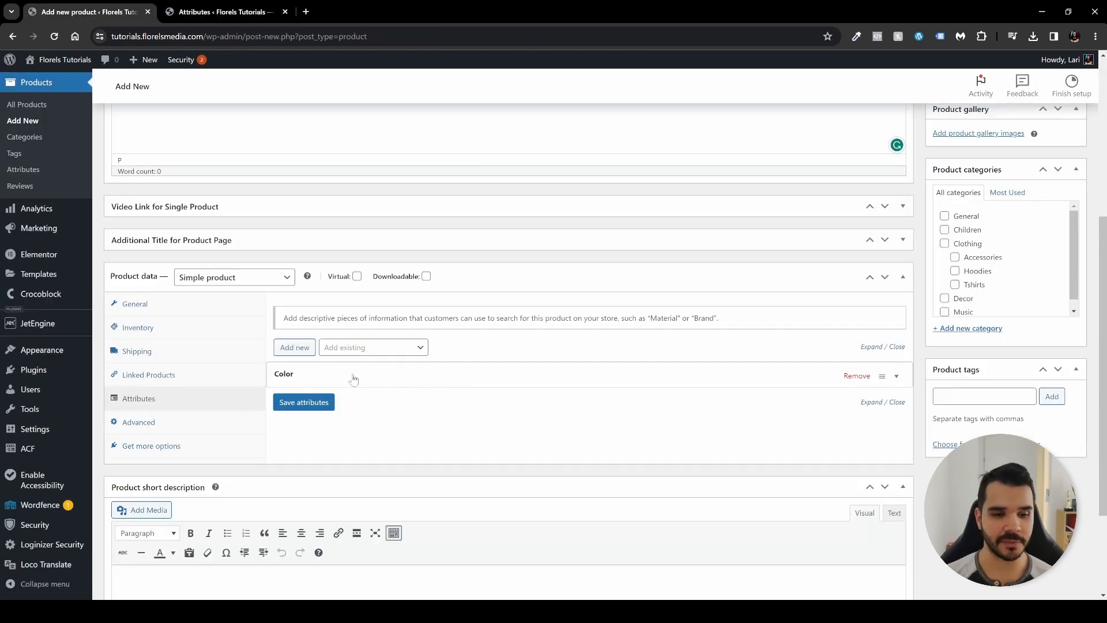
- Review the product's advanced settings, including the purchase note and menu order, and the recommended extensions
{"action": "left_click", "coordinate": [144, 422]}
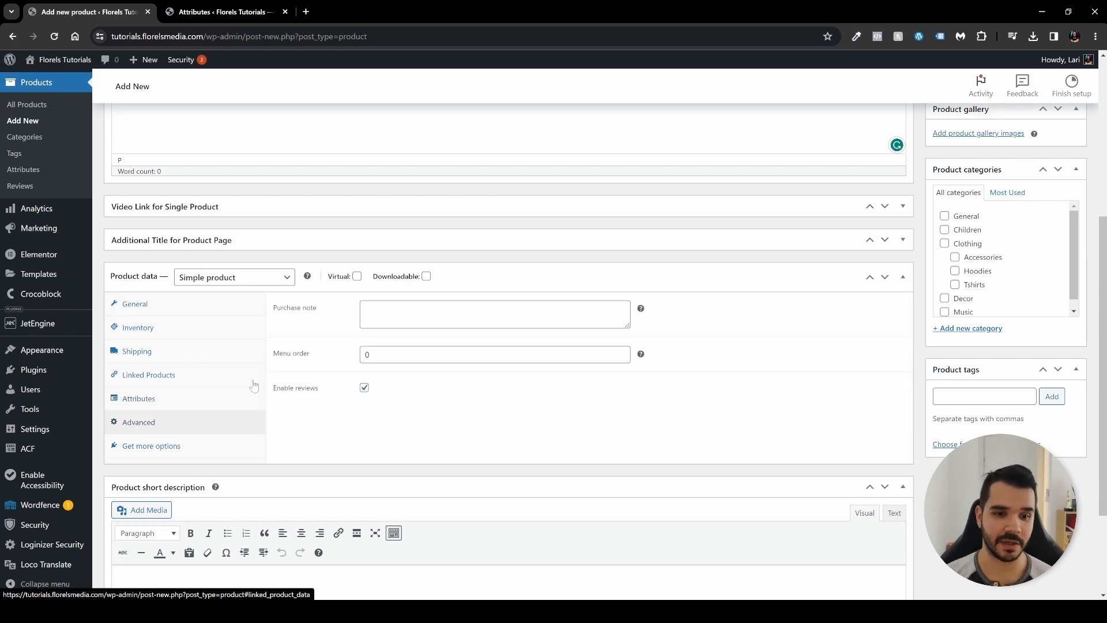
{"action": "left_click", "coordinate": [364, 312]}
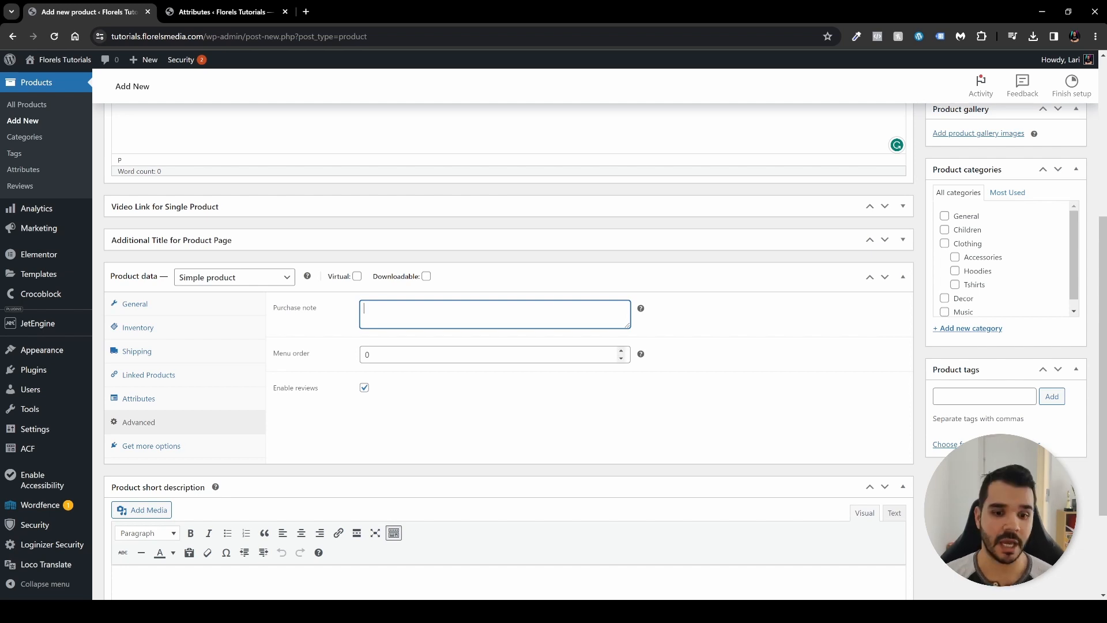
{"action": "left_click", "coordinate": [371, 355]}
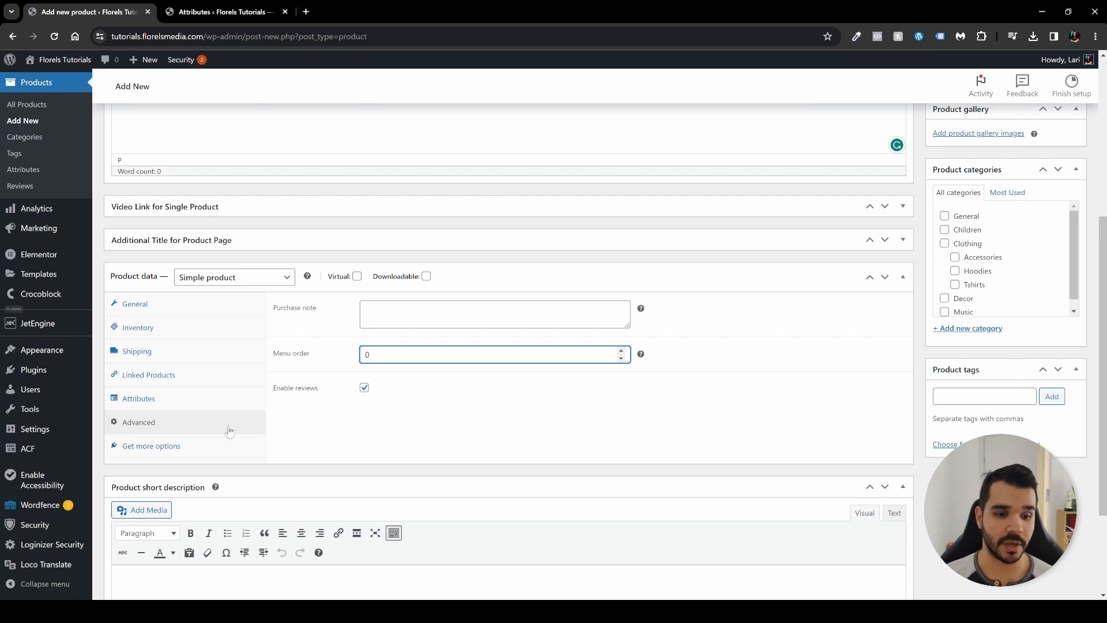
{"action": "left_click", "coordinate": [172, 448]}
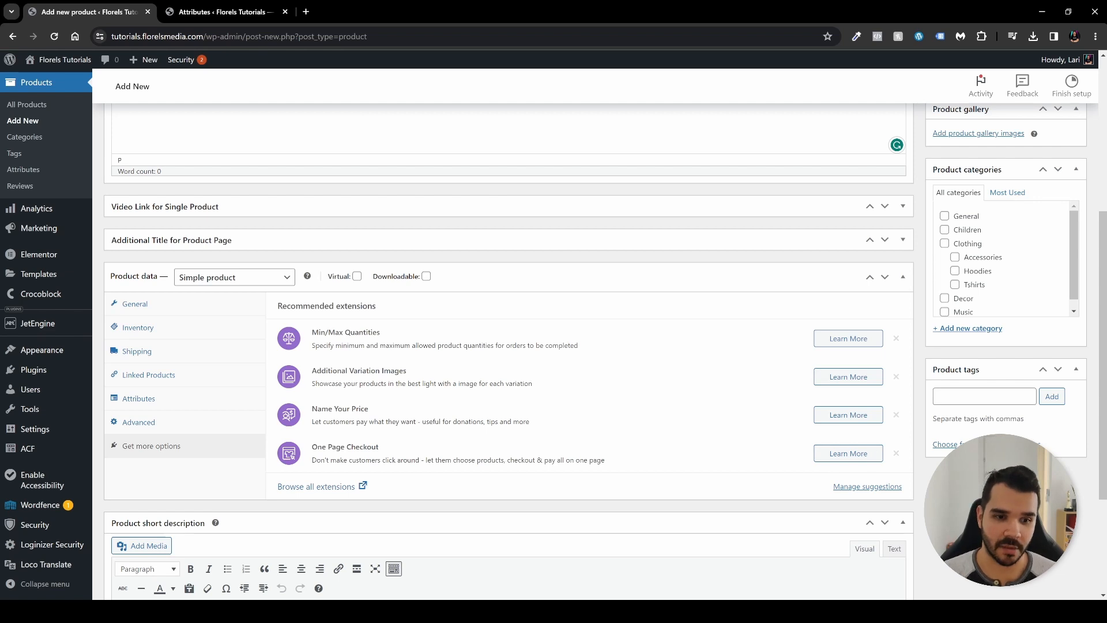
- Return to the product's general settings, try the Virtual option on and off, and leave the product marked as virtual
{"action": "left_click", "coordinate": [206, 307]}
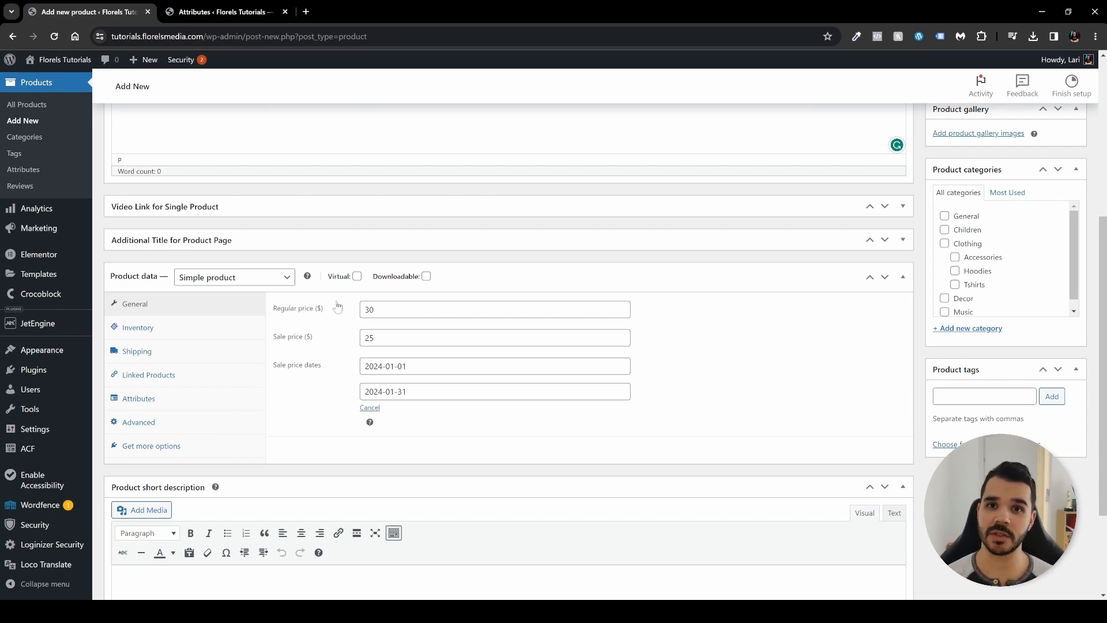
{"action": "left_click", "coordinate": [357, 277]}
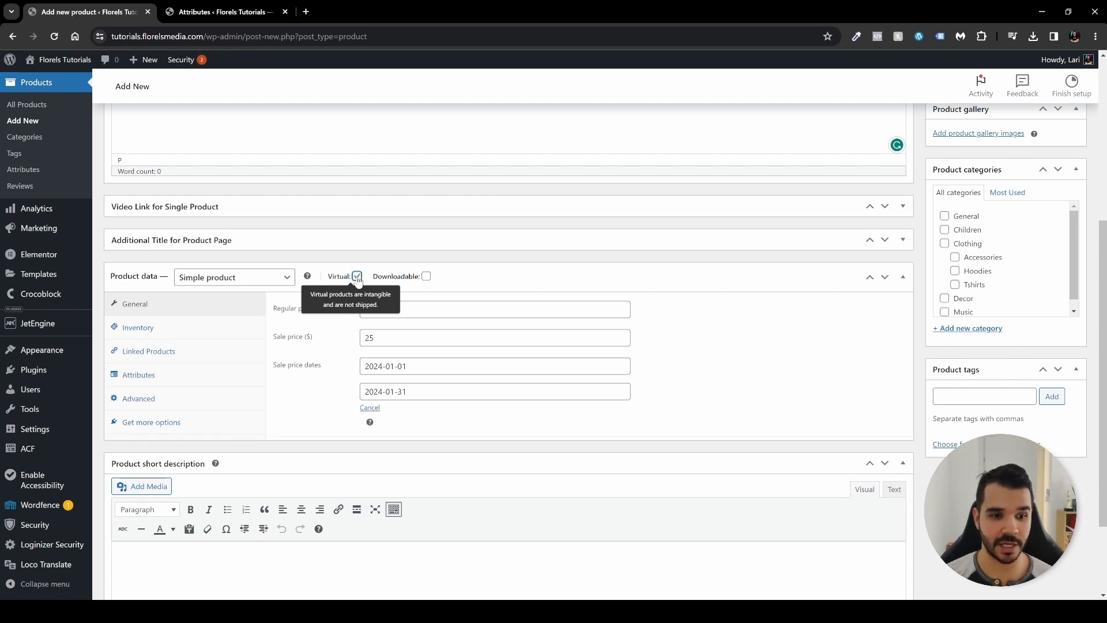
{"action": "left_click", "coordinate": [357, 277]}
{"action": "left_click", "coordinate": [356, 276]}
{"action": "left_click", "coordinate": [356, 277]}
{"action": "left_click", "coordinate": [356, 277]}
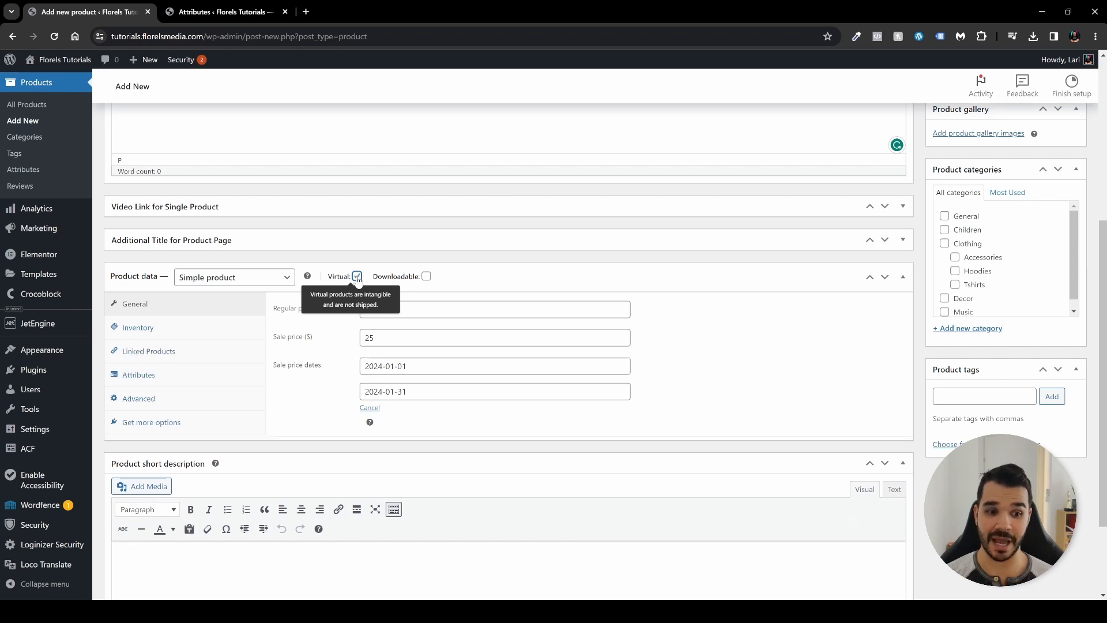
{"action": "left_click", "coordinate": [357, 276]}
{"action": "left_click", "coordinate": [356, 277]}
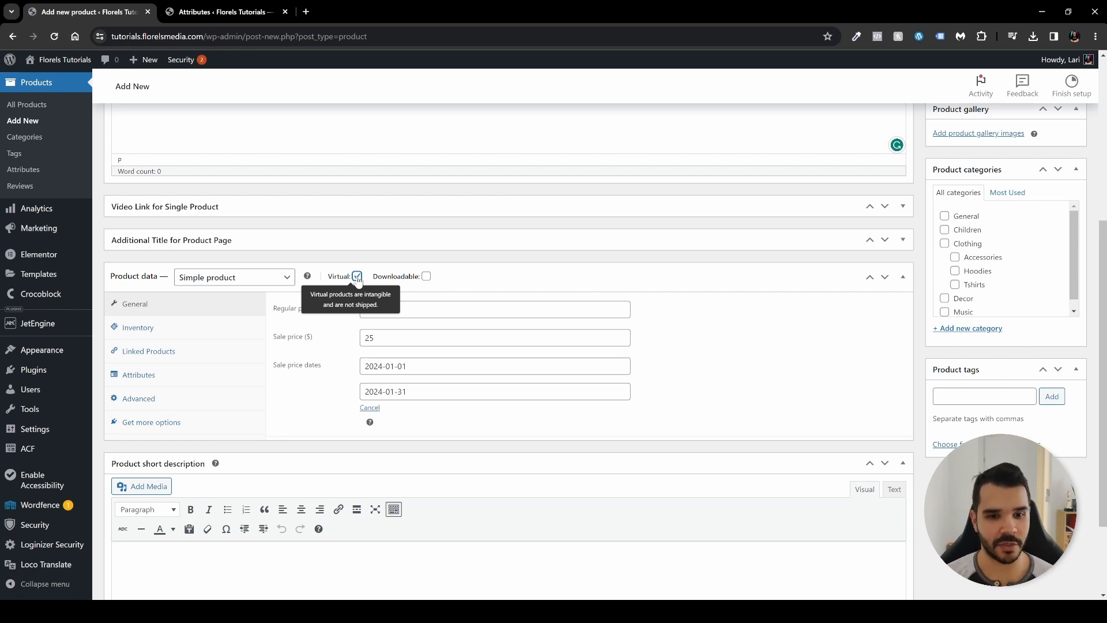
{"action": "left_click", "coordinate": [357, 277]}
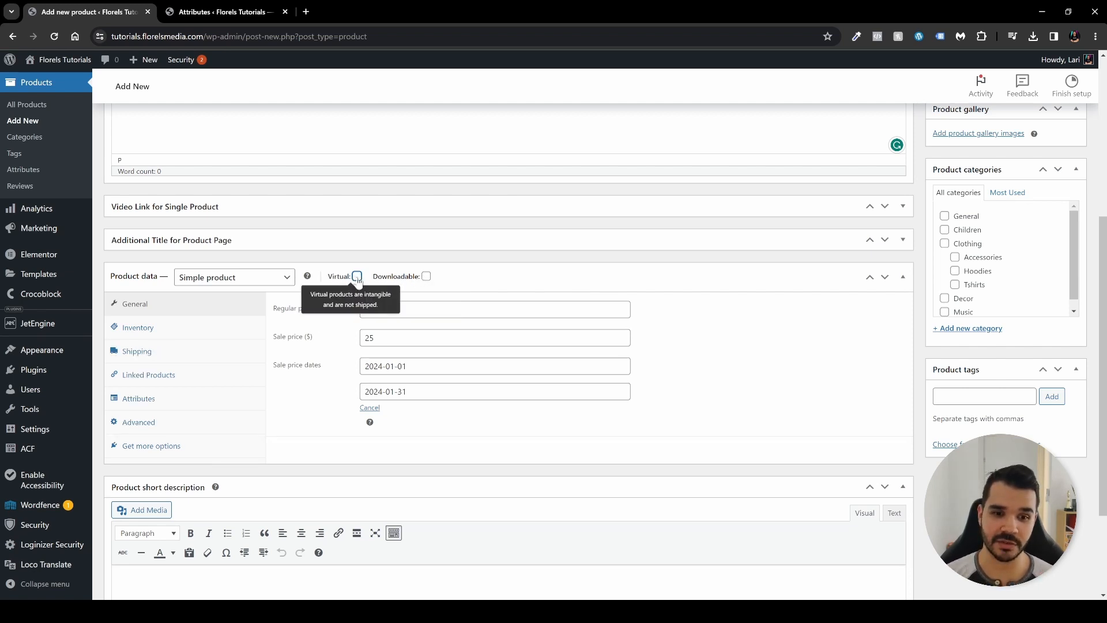
{"action": "left_click", "coordinate": [357, 276]}
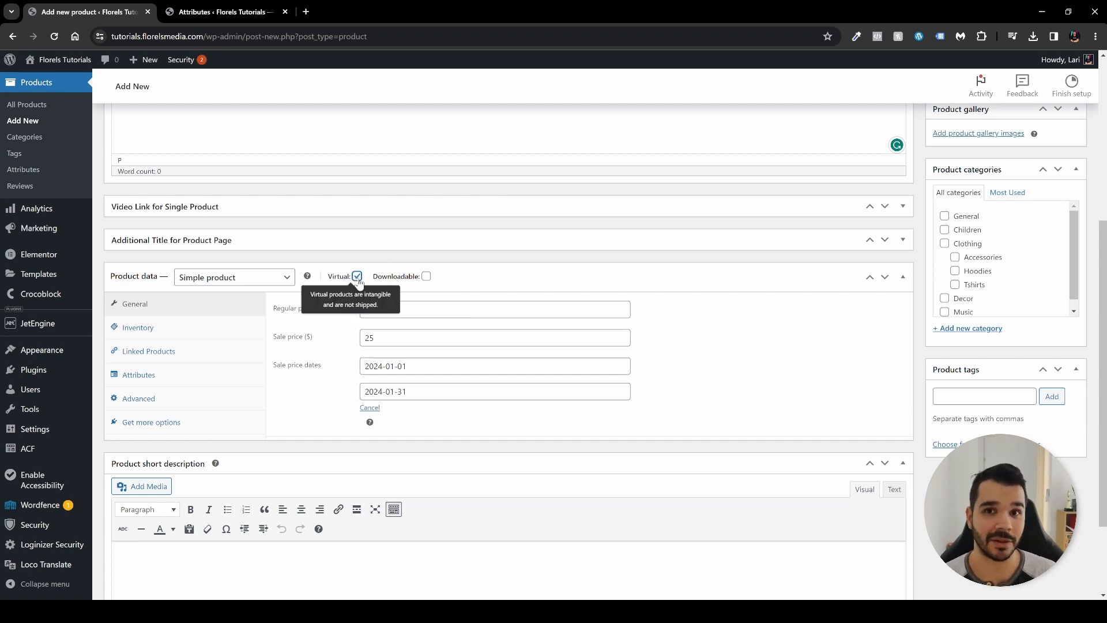
- Make the product downloadable and set its download expiry to 180 days, leaving the download limit blank
{"action": "left_click", "coordinate": [426, 277]}
{"action": "scroll", "coordinate": [421, 375], "scroll_direction": "down", "scroll_amount": 2}
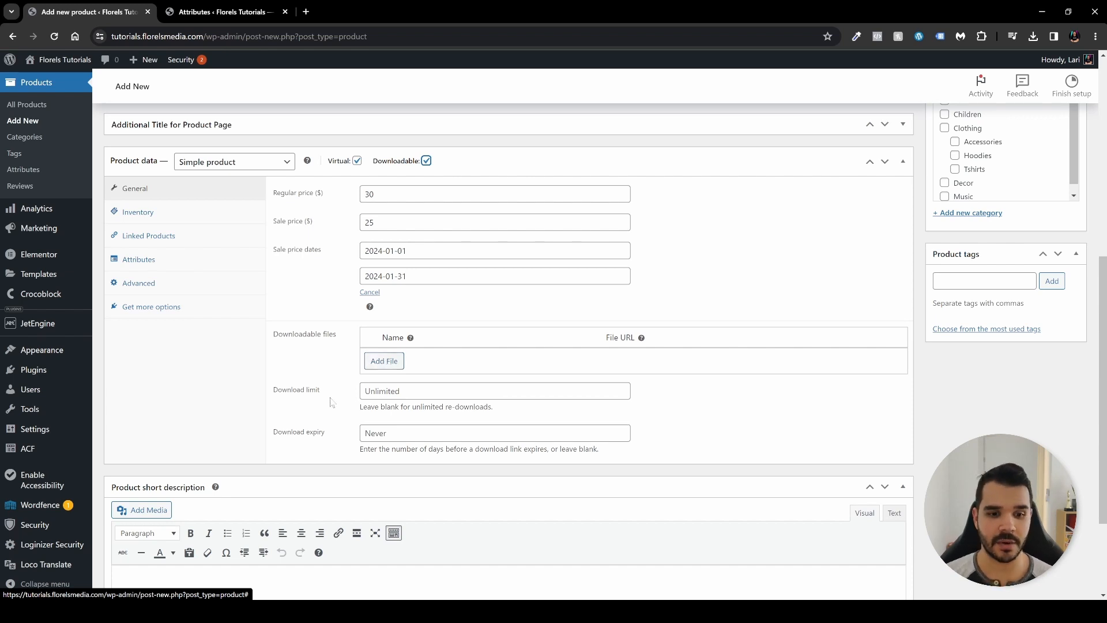
{"action": "left_click", "coordinate": [315, 389]}
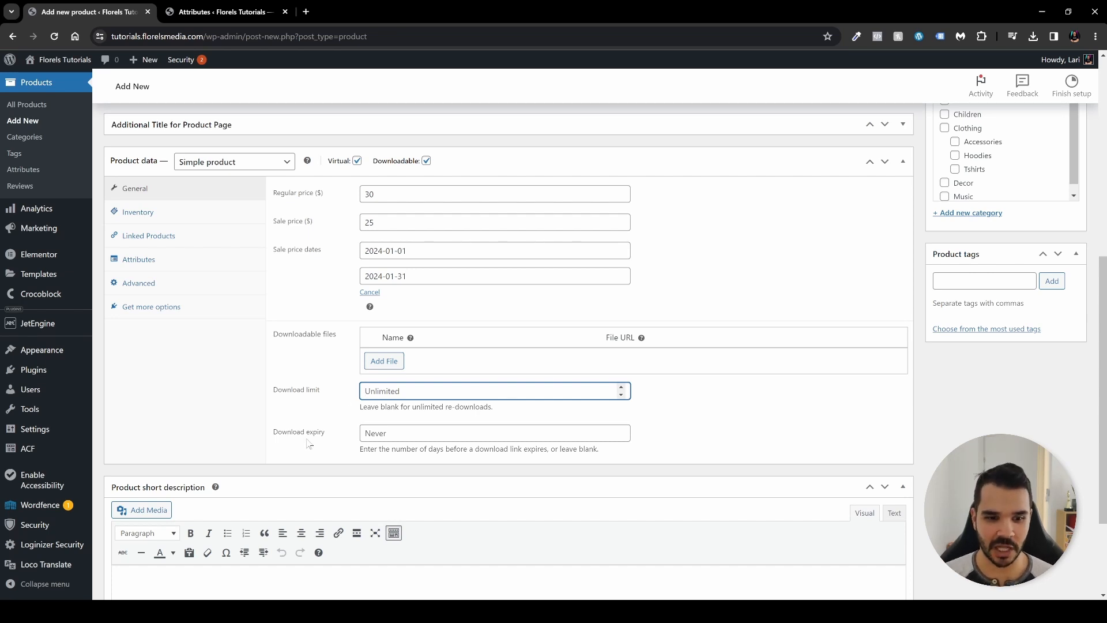
{"action": "left_click", "coordinate": [396, 433]}
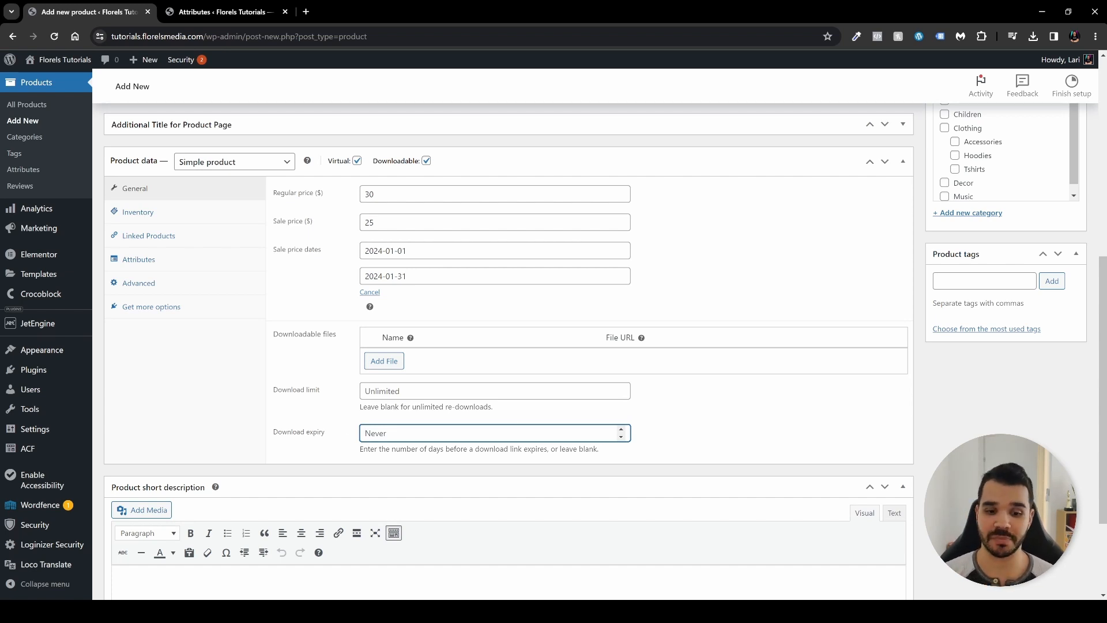
{"action": "type", "text": "1"}
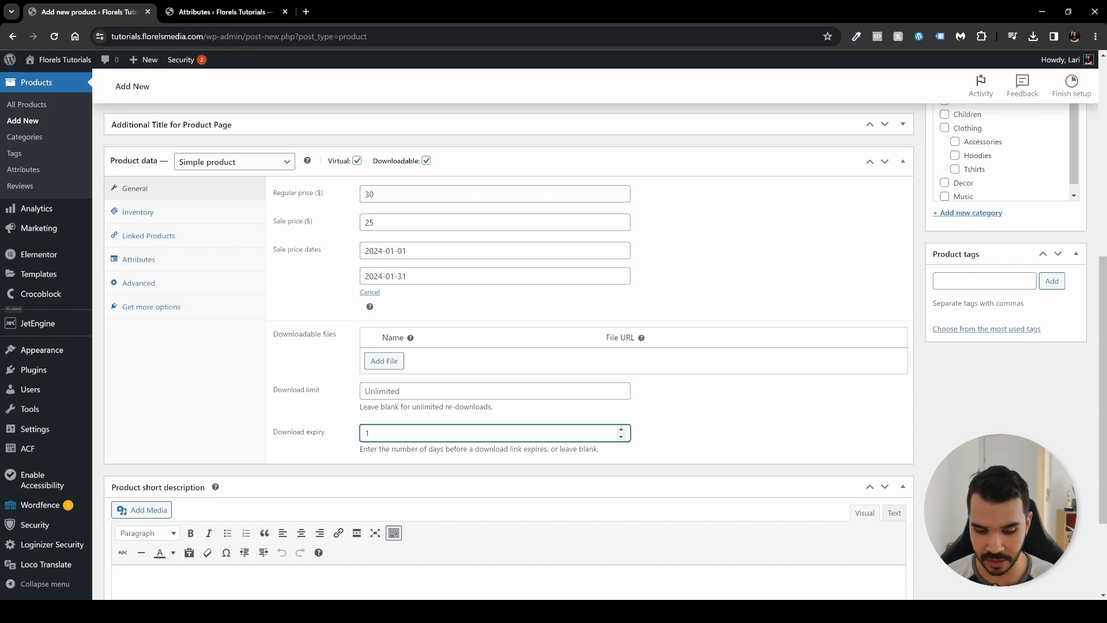
{"action": "type", "text": "80"}
{"action": "left_click", "coordinate": [341, 427]}
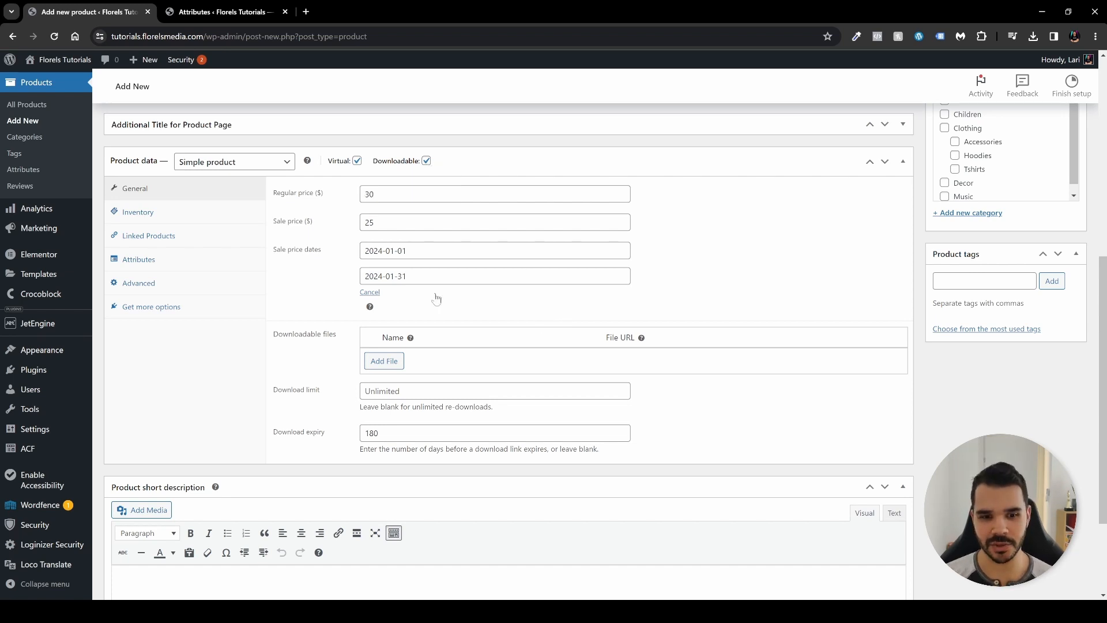
- Check the product short description area, leave it empty, and name the product T-shirt
{"action": "scroll", "coordinate": [719, 306], "scroll_direction": "down", "scroll_amount": 3}
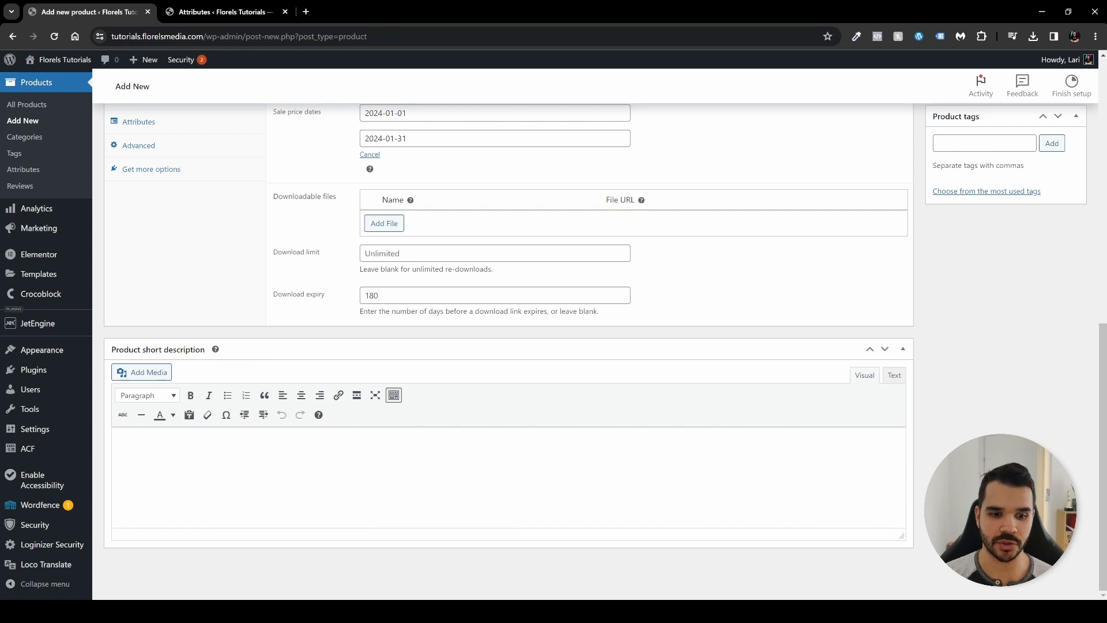
{"action": "left_click", "coordinate": [118, 443]}
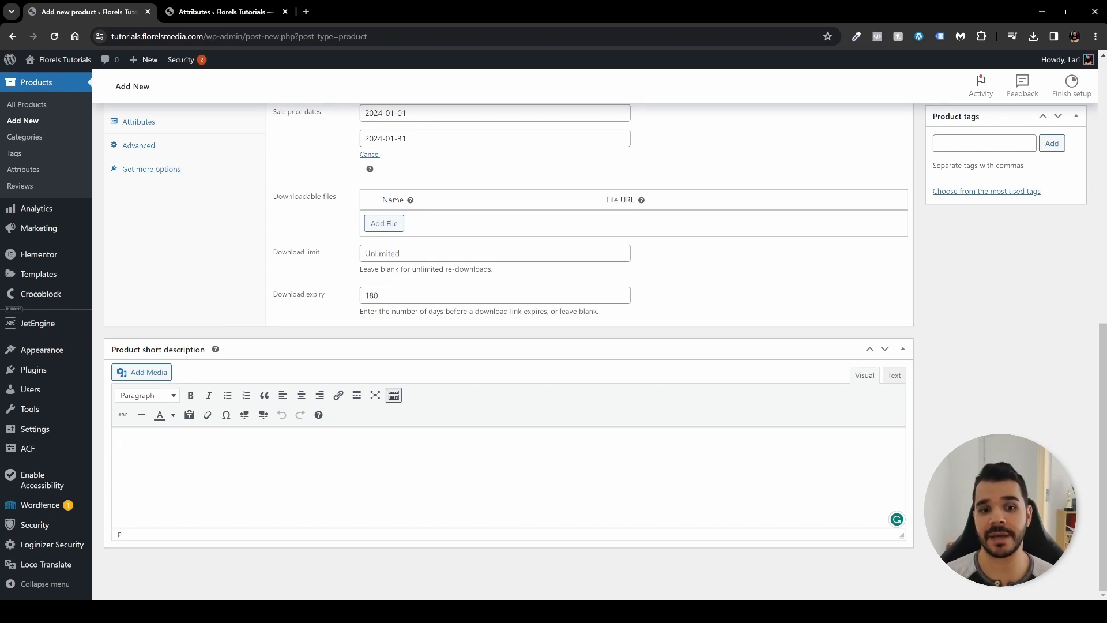
{"action": "scroll", "coordinate": [440, 461], "scroll_direction": "up", "scroll_amount": 10}
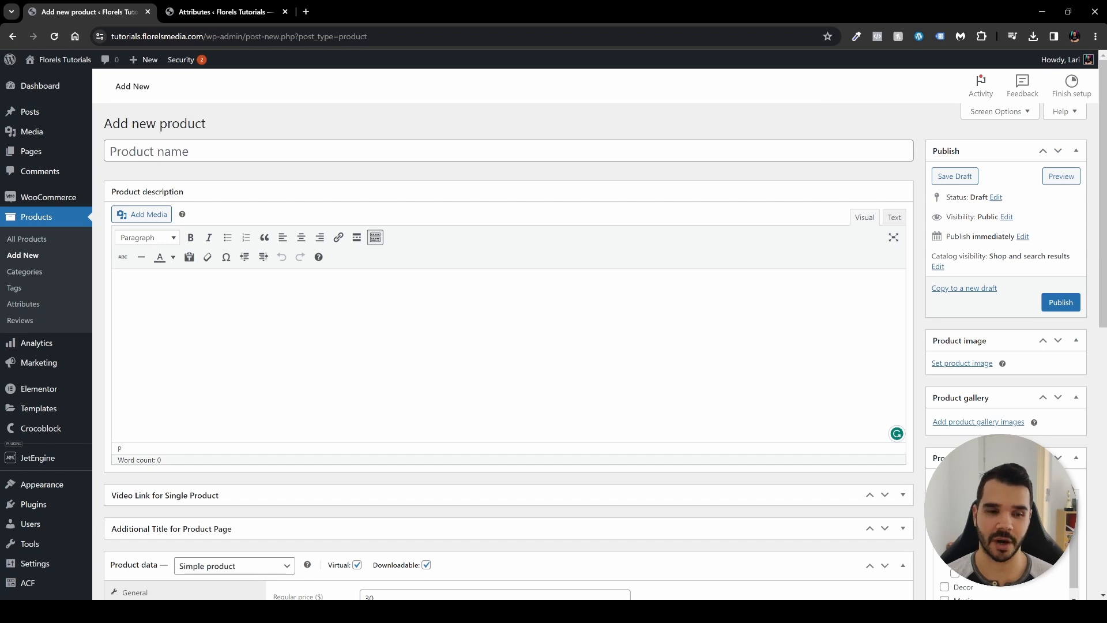
{"action": "left_click", "coordinate": [324, 151]}
{"action": "type", "text": "T-"}
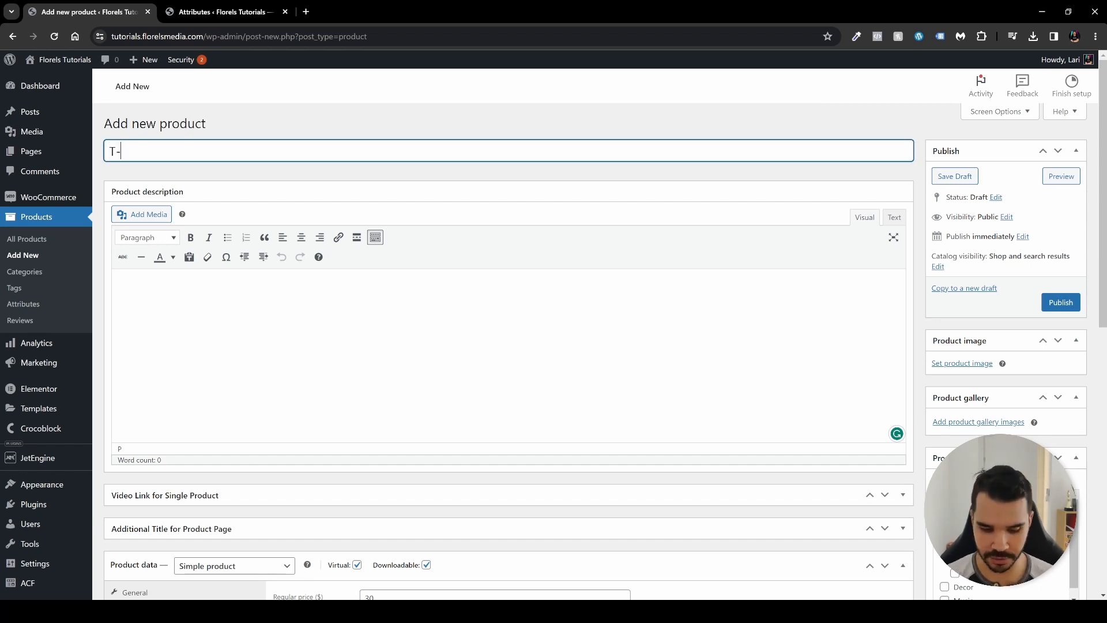
{"action": "type", "text": "shirt"}
{"action": "key", "text": "Tab"}
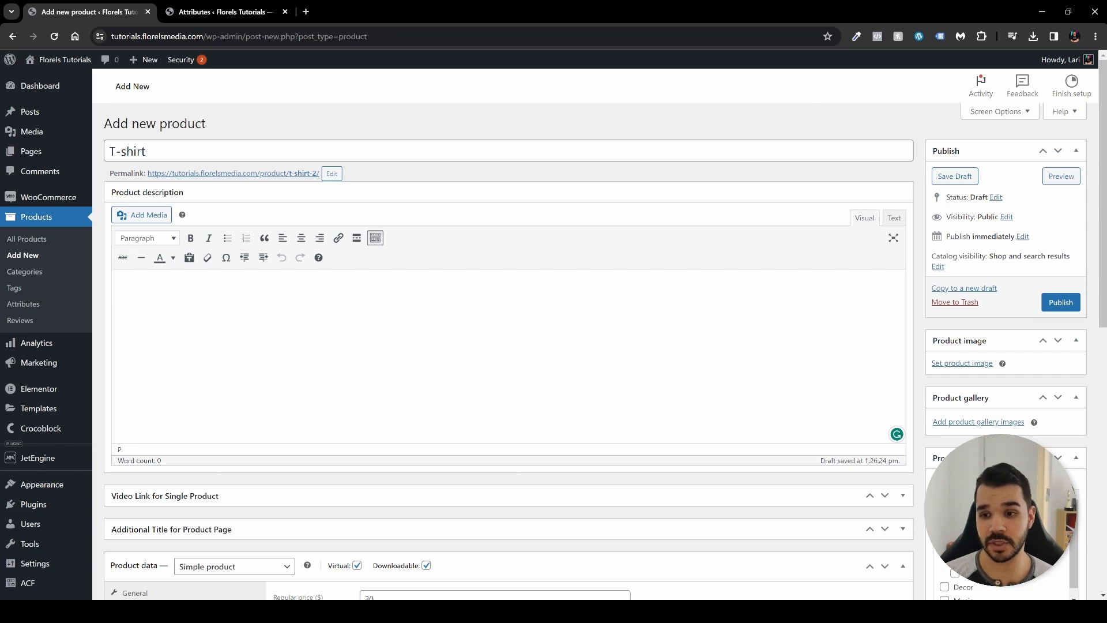
- Review the available publishing statuses for the product and keep it as Draft
{"action": "left_click_drag", "start_coordinate": [946, 197], "coordinate": [968, 198]}
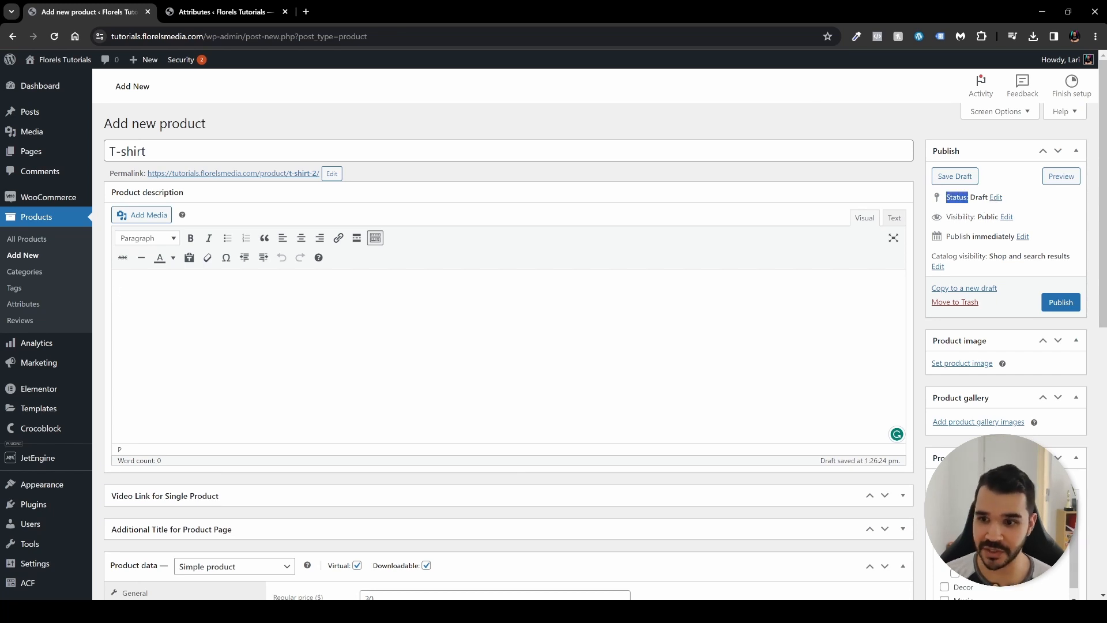
{"action": "left_click", "coordinate": [996, 197]}
{"action": "left_click", "coordinate": [983, 214]}
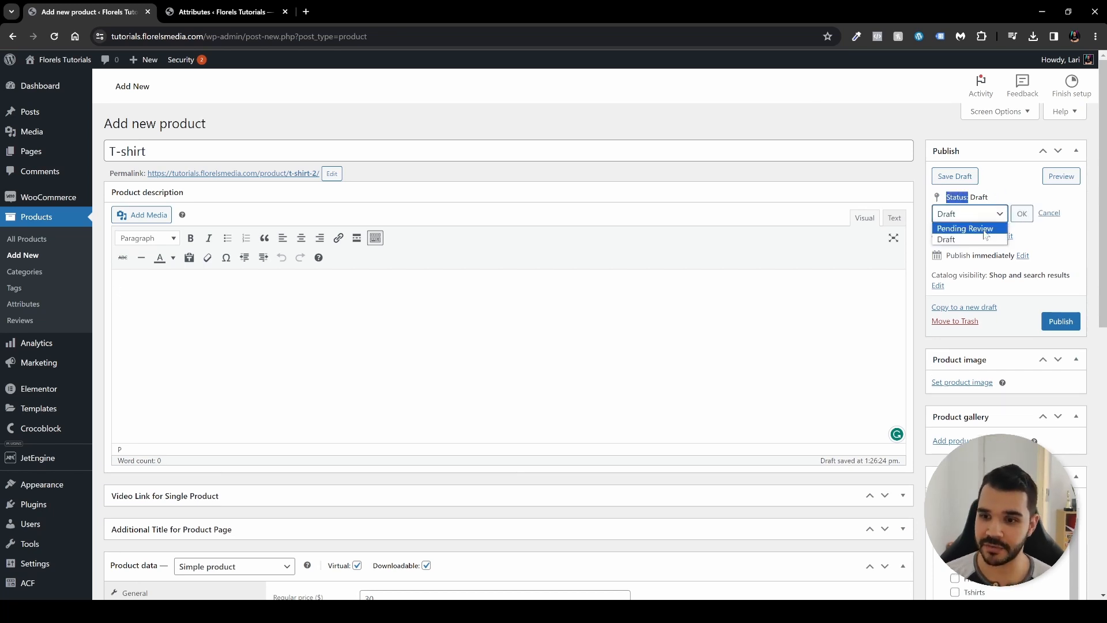
{"action": "left_click", "coordinate": [929, 238]}
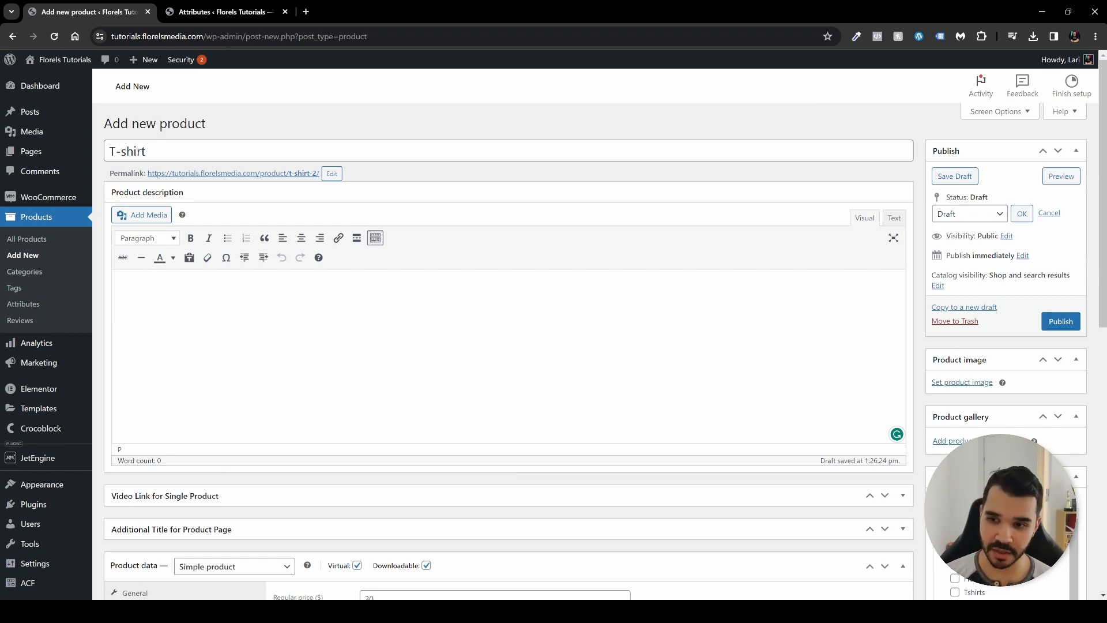
- Review the product's visibility and publish date options, keeping it Public and set to publish immediately
{"action": "left_click", "coordinate": [1006, 235]}
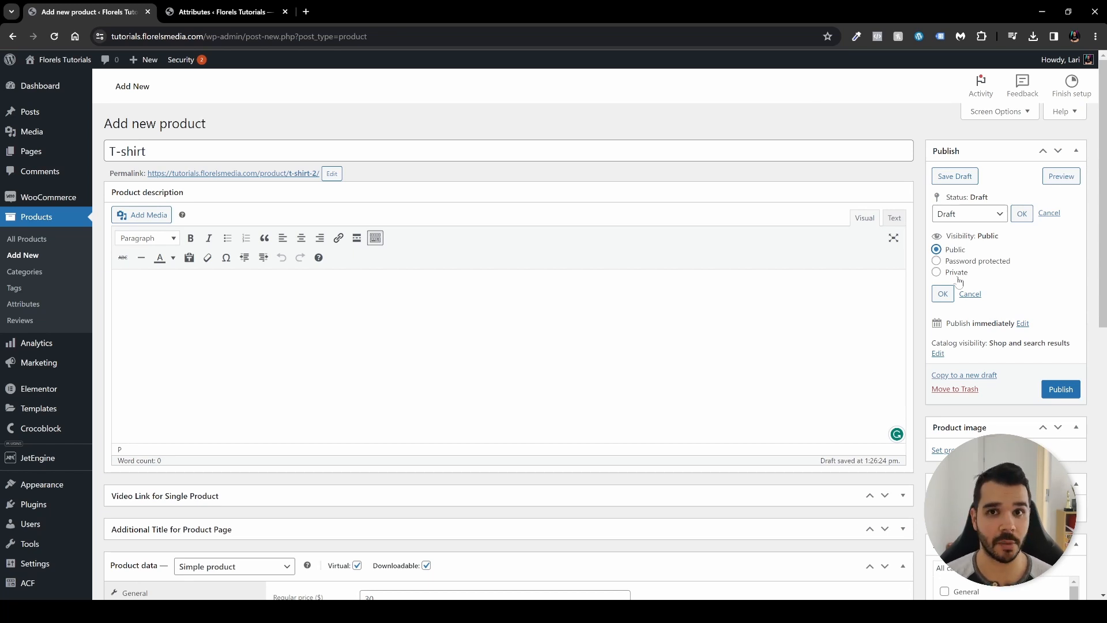
{"action": "left_click", "coordinate": [940, 273]}
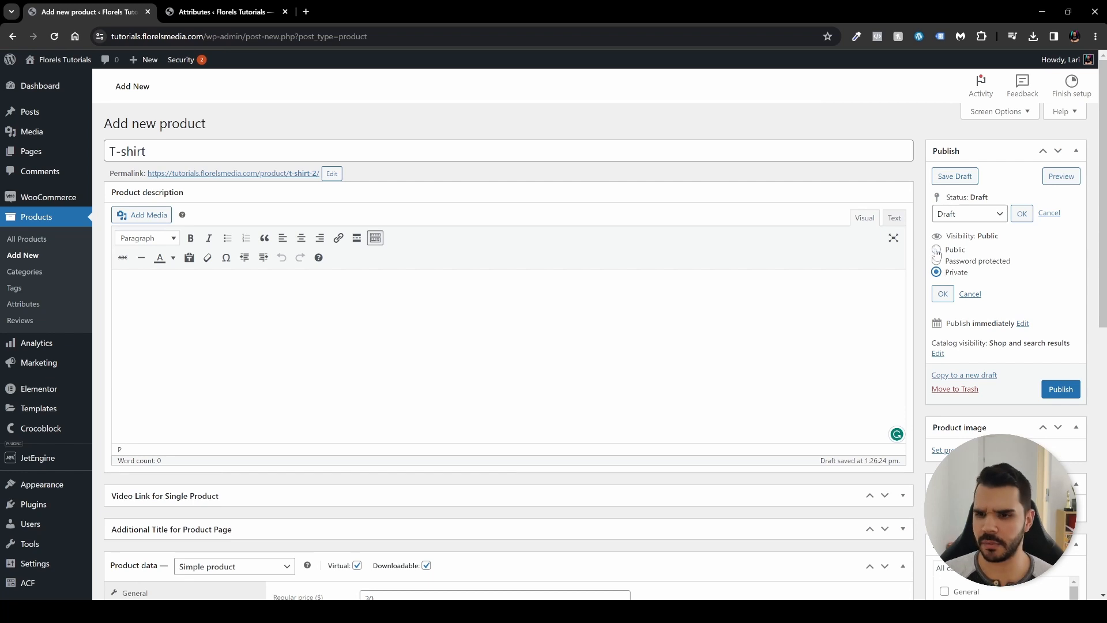
{"action": "left_click", "coordinate": [936, 249]}
{"action": "left_click", "coordinate": [943, 294]}
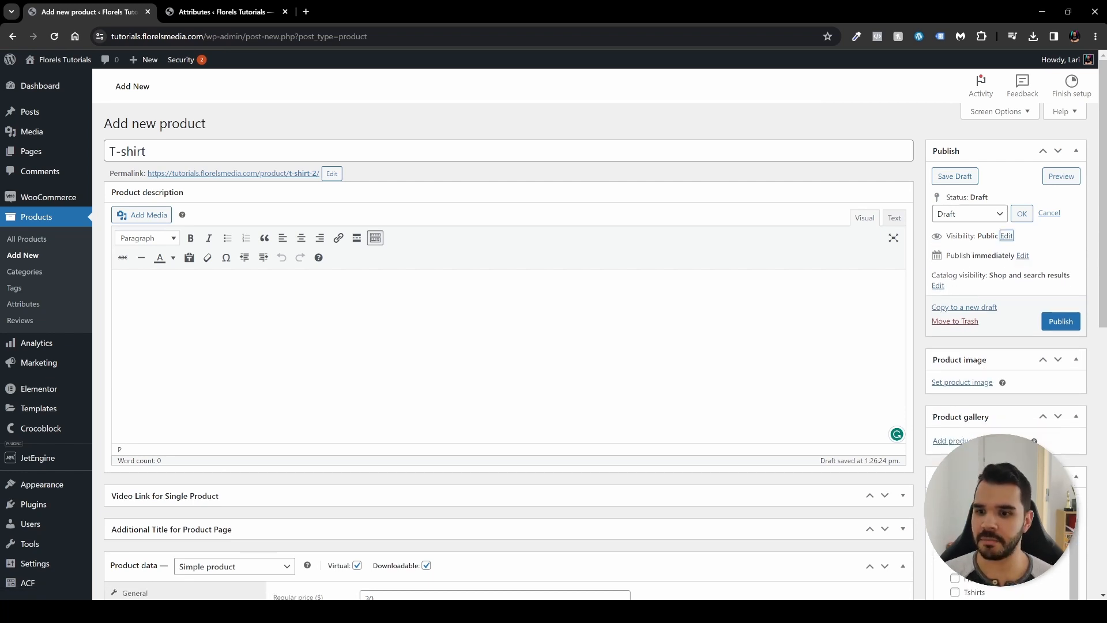
{"action": "left_click", "coordinate": [1021, 256]}
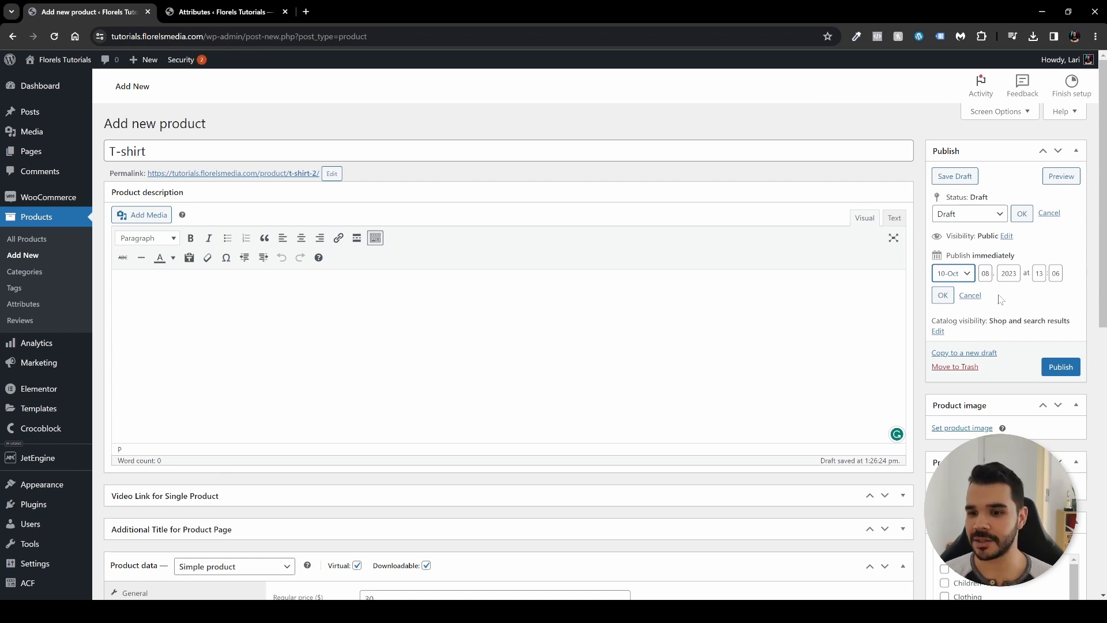
{"action": "left_click", "coordinate": [944, 297]}
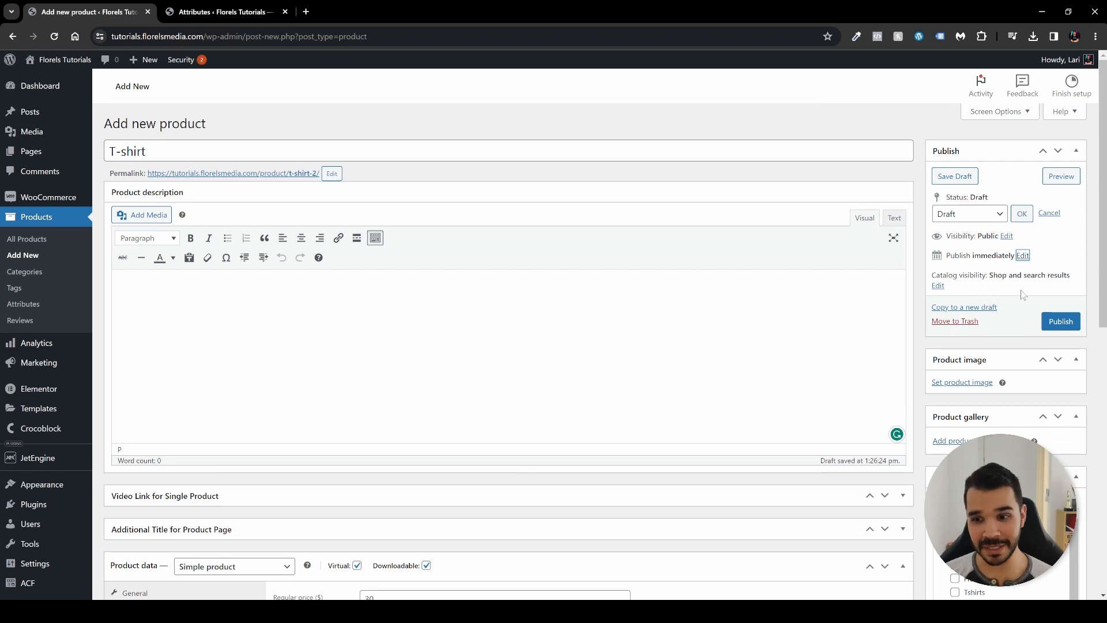
- Mark the product as featured in its catalog visibility settings, keeping it listed in shop and search results
{"action": "scroll", "coordinate": [966, 283], "scroll_direction": "down", "scroll_amount": 1}
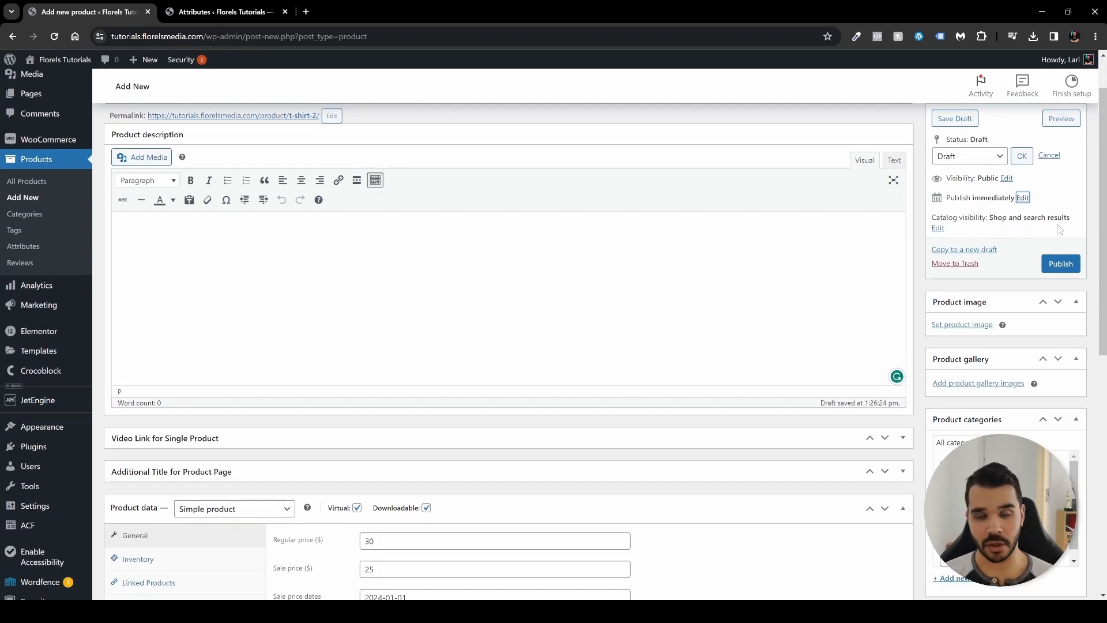
{"action": "left_click", "coordinate": [939, 229]}
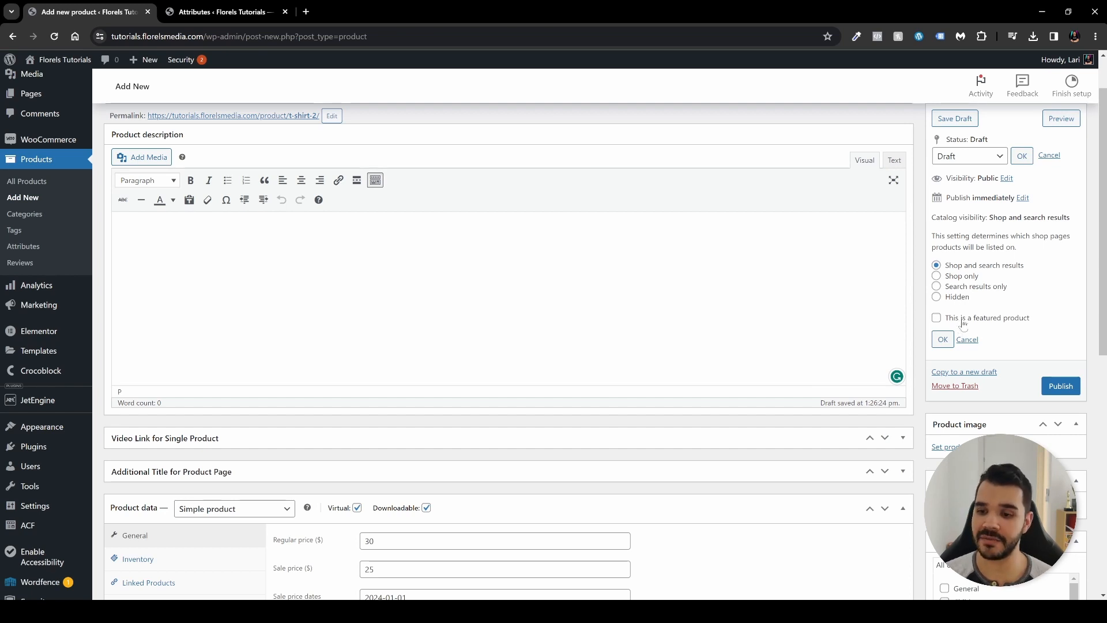
{"action": "left_click", "coordinate": [1002, 320]}
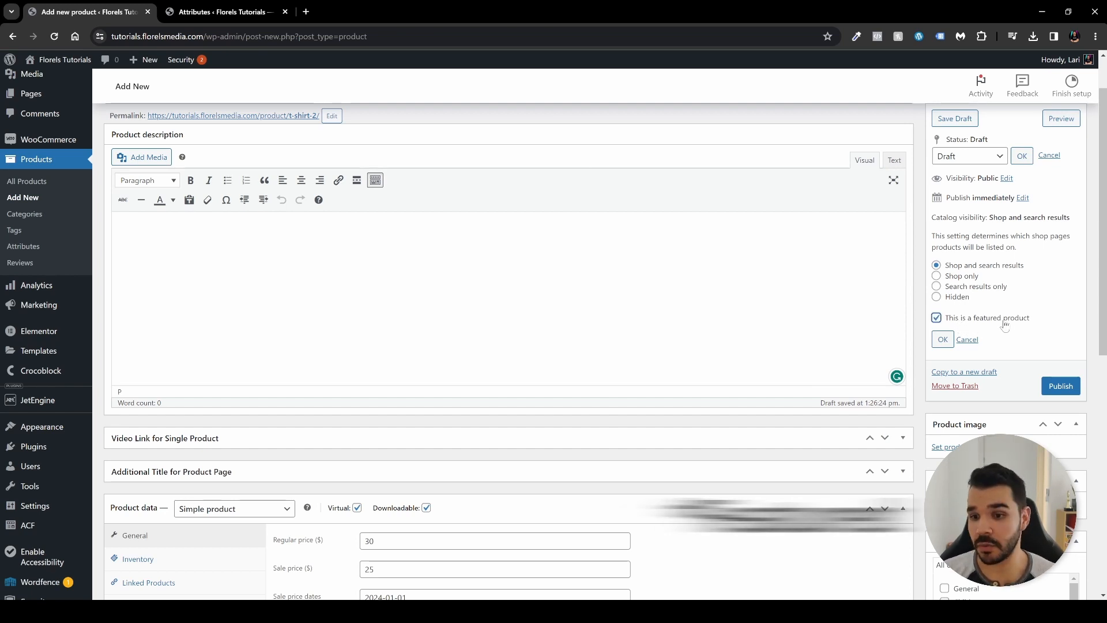
{"action": "left_click", "coordinate": [943, 339]}
- Set the green V-neck T-shirt picture from the media library as the product image
{"action": "scroll", "coordinate": [924, 331], "scroll_direction": "down", "scroll_amount": 2}
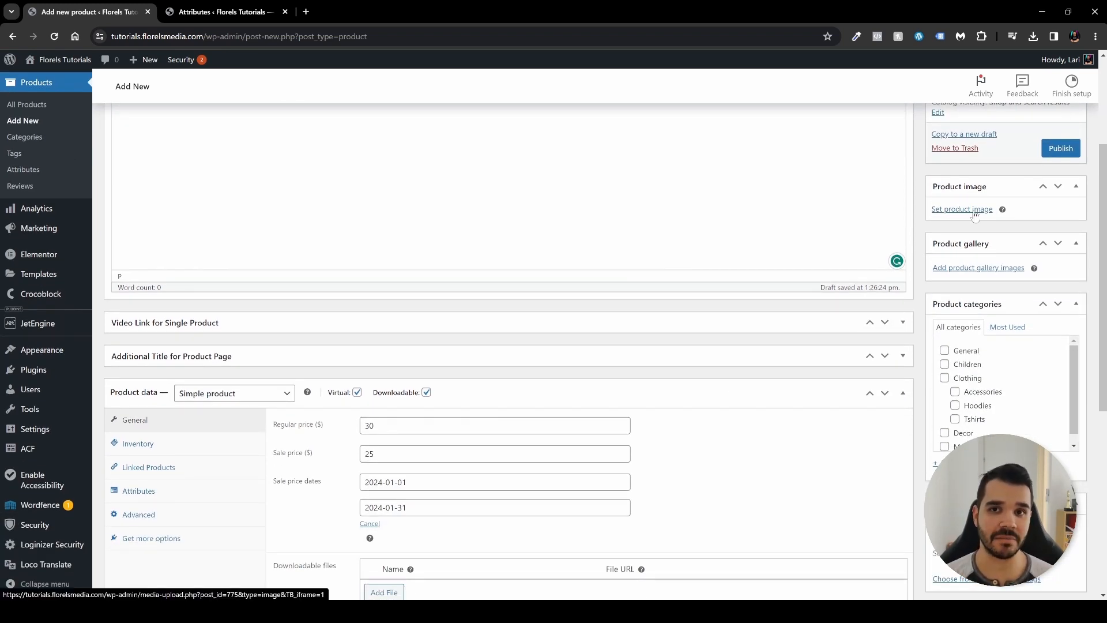
{"action": "left_click", "coordinate": [974, 211]}
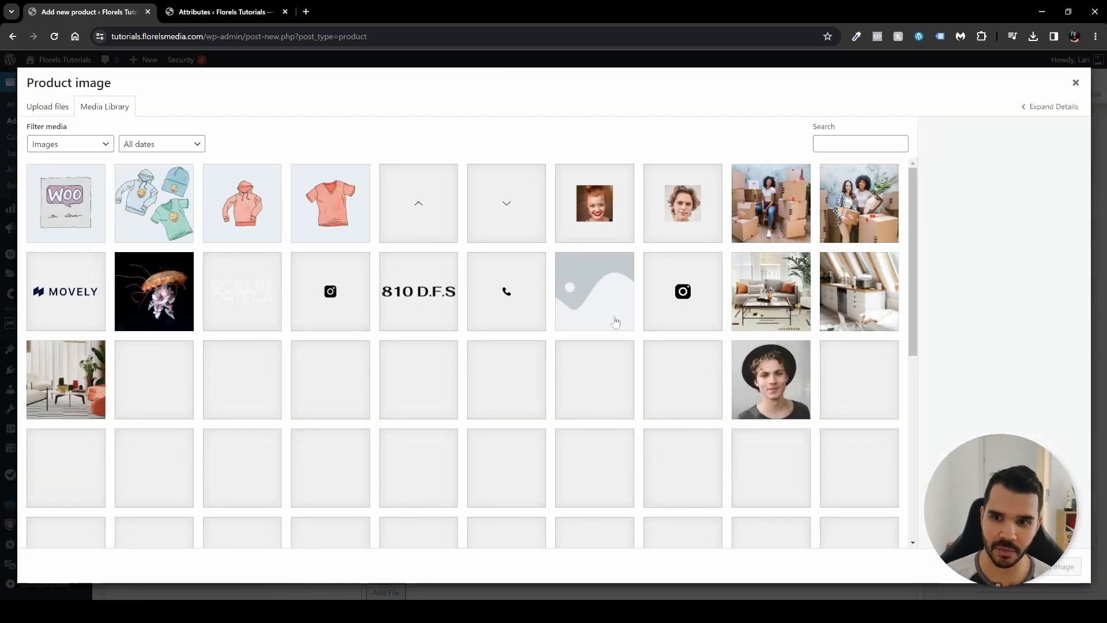
{"action": "scroll", "coordinate": [487, 329], "scroll_direction": "down", "scroll_amount": 15}
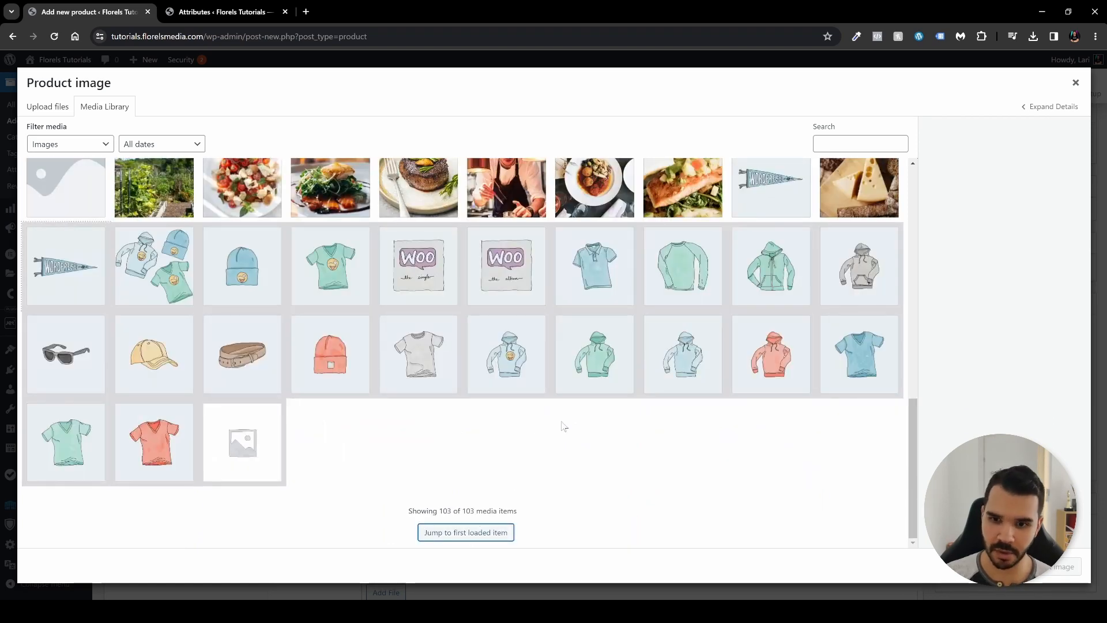
{"action": "left_click", "coordinate": [76, 462]}
{"action": "left_click", "coordinate": [1055, 567]}
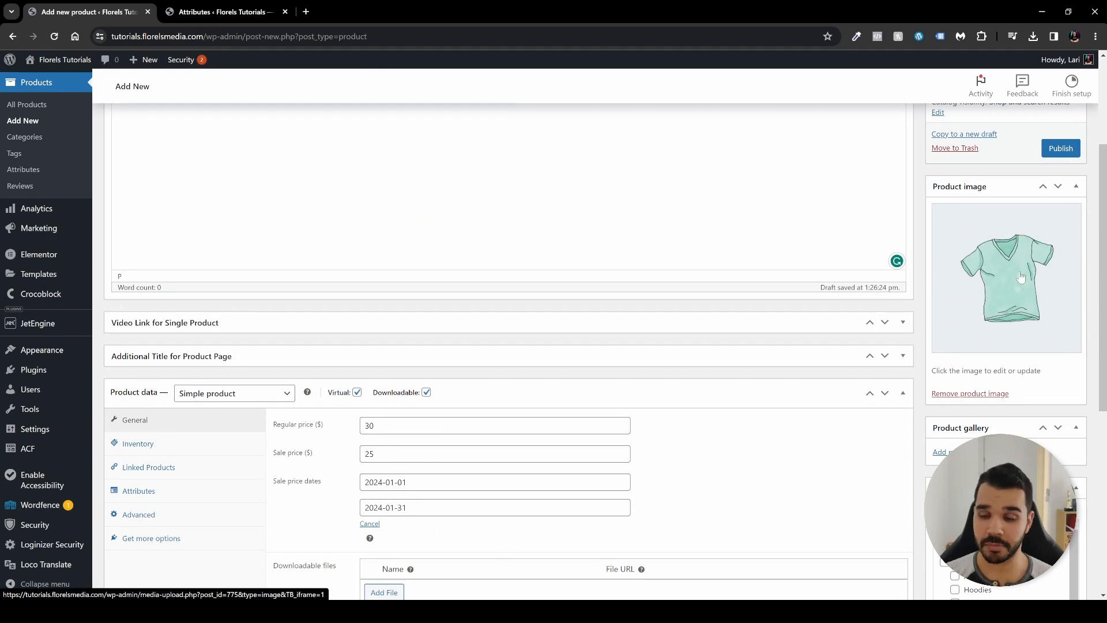
- Start adding product gallery images and select the blue V-neck T-shirt picture in the media library
{"action": "scroll", "coordinate": [968, 306], "scroll_direction": "down", "scroll_amount": 2}
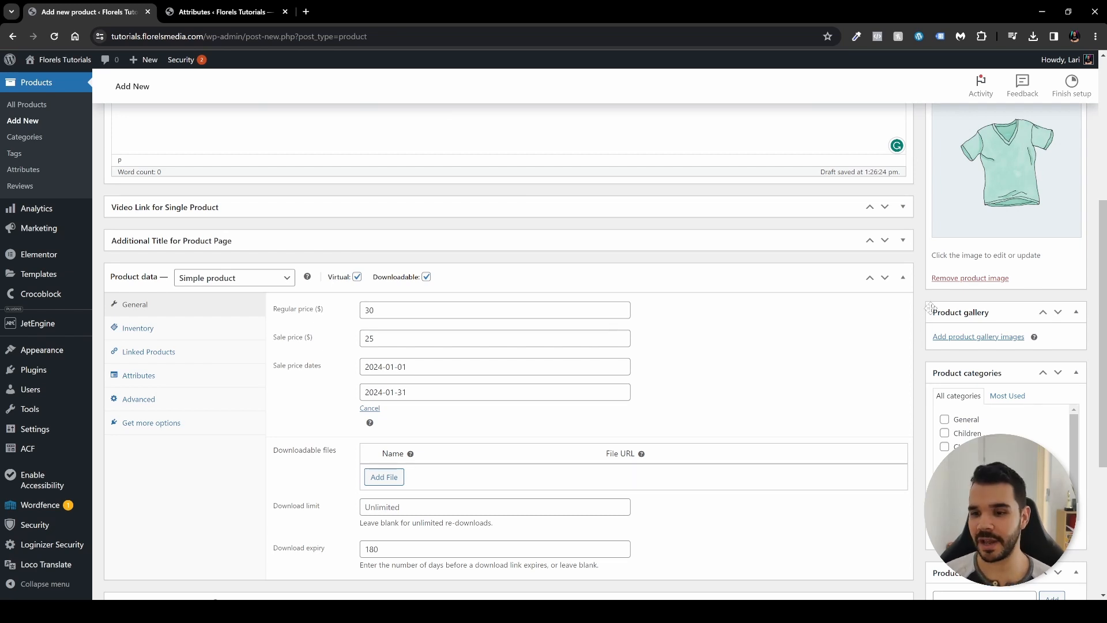
{"action": "left_click", "coordinate": [955, 340]}
{"action": "scroll", "coordinate": [715, 304], "scroll_direction": "down", "scroll_amount": 15}
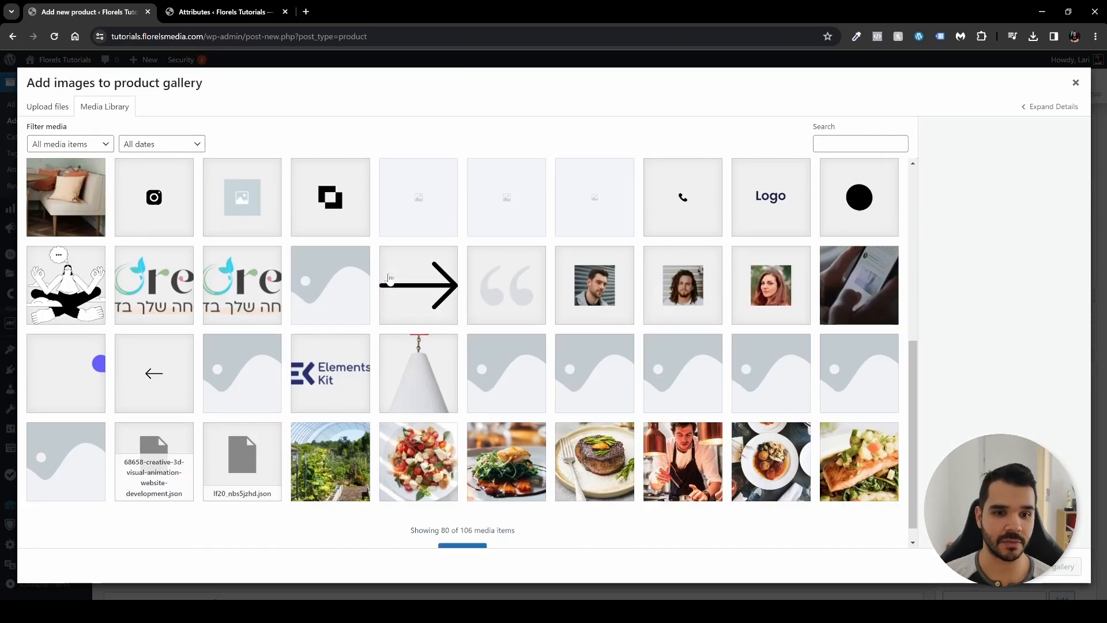
{"action": "left_click", "coordinate": [270, 451]}
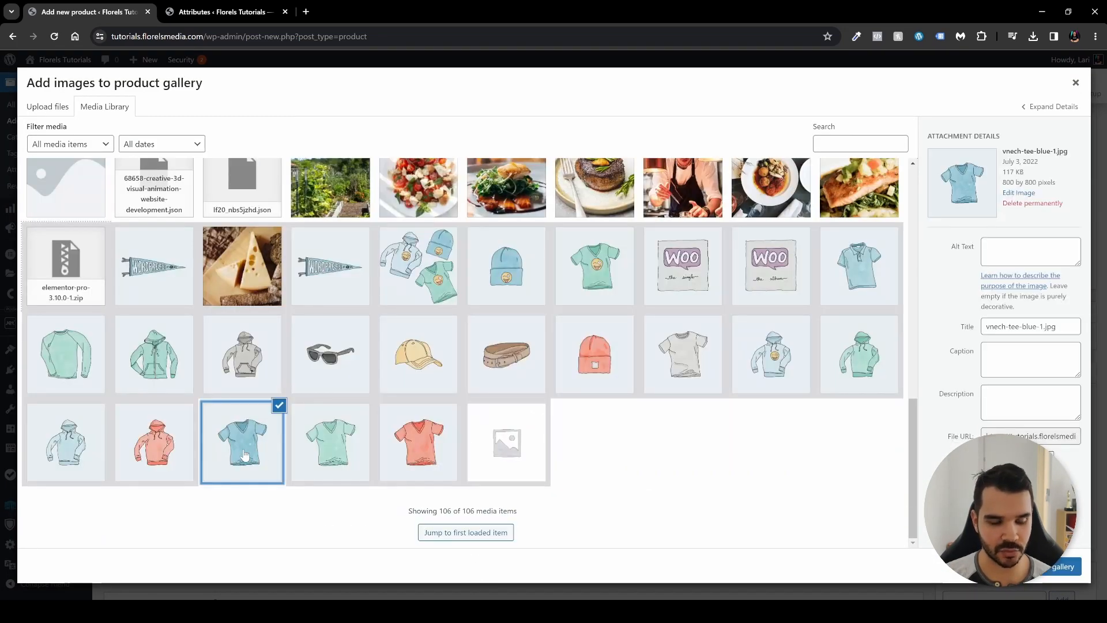
- Try out selecting the red and blue V-neck T-shirt pictures alternately for the product gallery
{"action": "left_click", "coordinate": [408, 468]}
{"action": "left_click", "coordinate": [272, 446]}
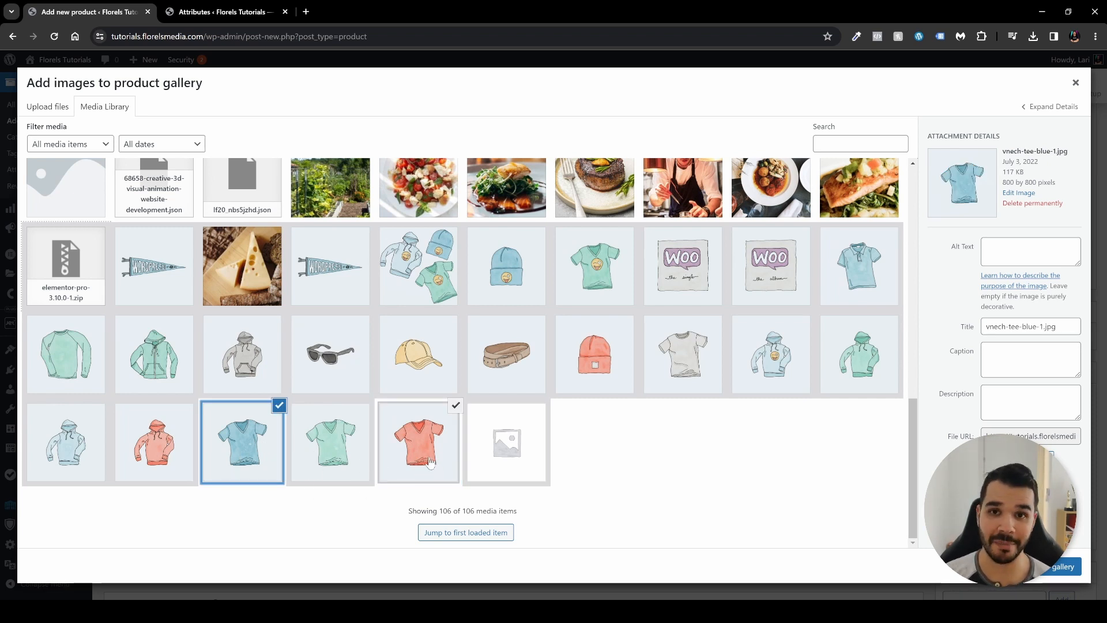
{"action": "left_click", "coordinate": [262, 429]}
{"action": "left_click", "coordinate": [418, 445]}
{"action": "left_click", "coordinate": [225, 445]}
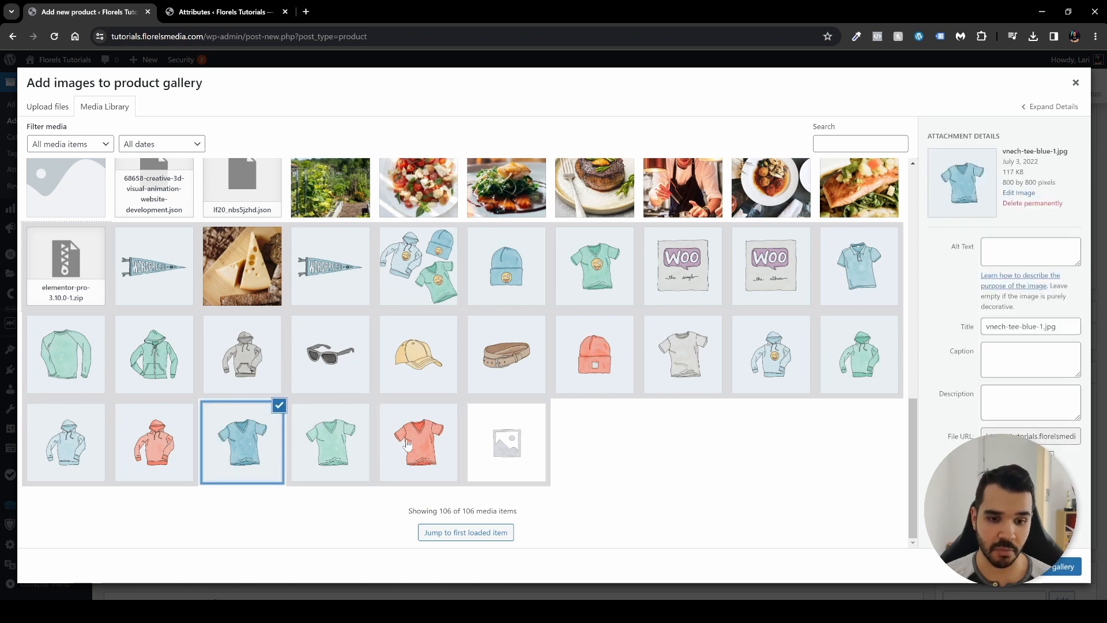
{"action": "left_click", "coordinate": [424, 439]}
{"action": "left_click", "coordinate": [247, 443]}
{"action": "left_click", "coordinate": [392, 443]}
{"action": "left_click", "coordinate": [250, 445]}
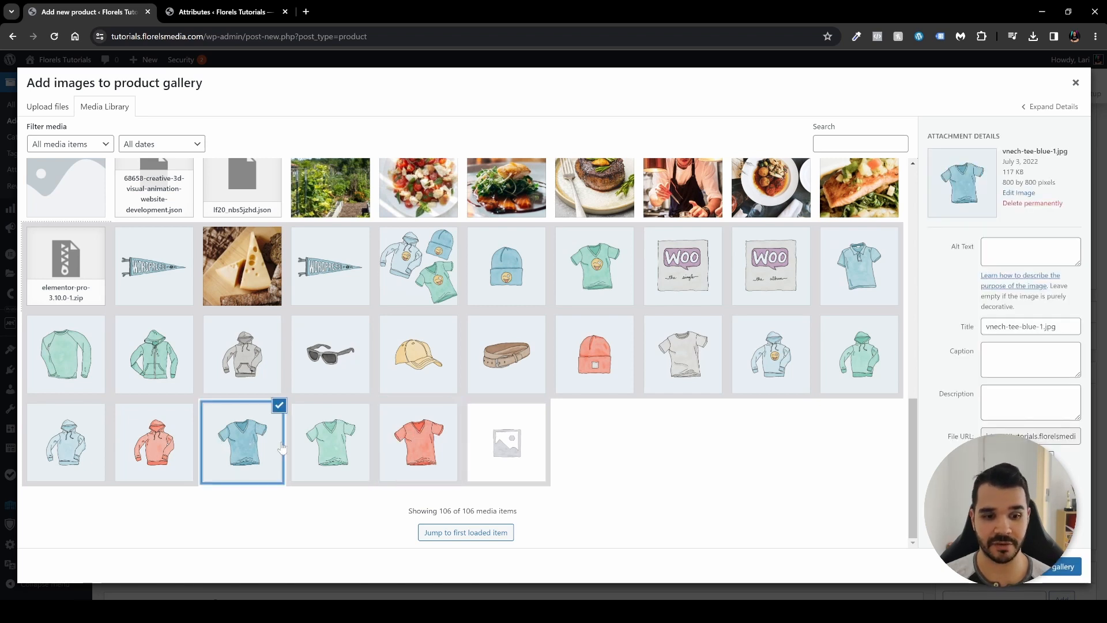
{"action": "left_click", "coordinate": [412, 443]}
{"action": "left_click", "coordinate": [222, 446]}
- Add the red and blue V-neck T-shirt pictures together to the product gallery, leaving out the green one
{"action": "left_click", "coordinate": [418, 445]}
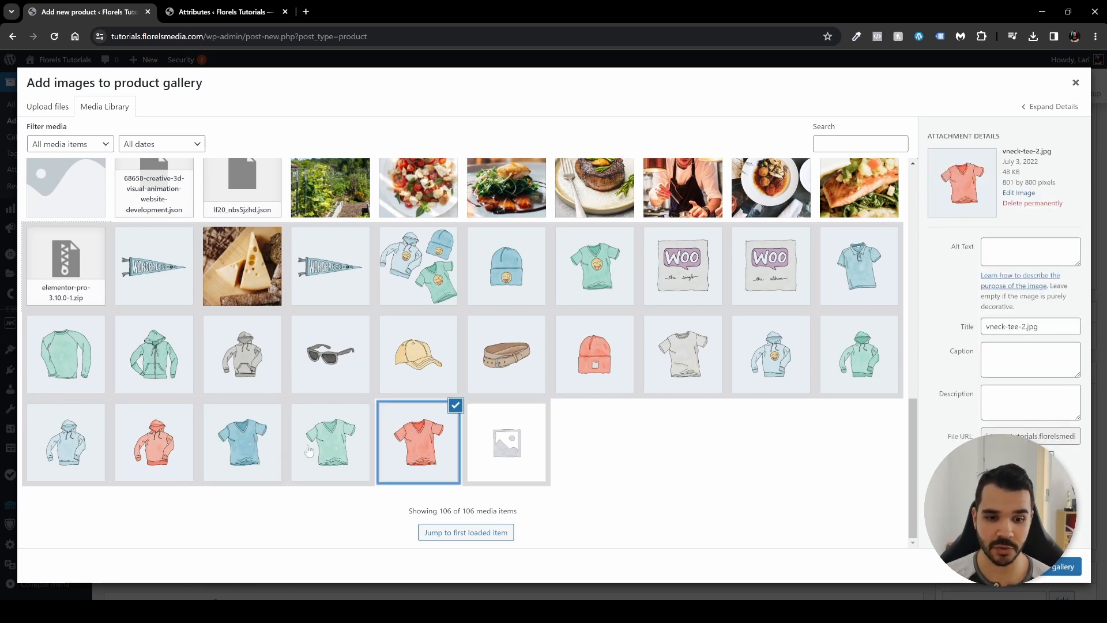
{"action": "left_click", "coordinate": [280, 453]}
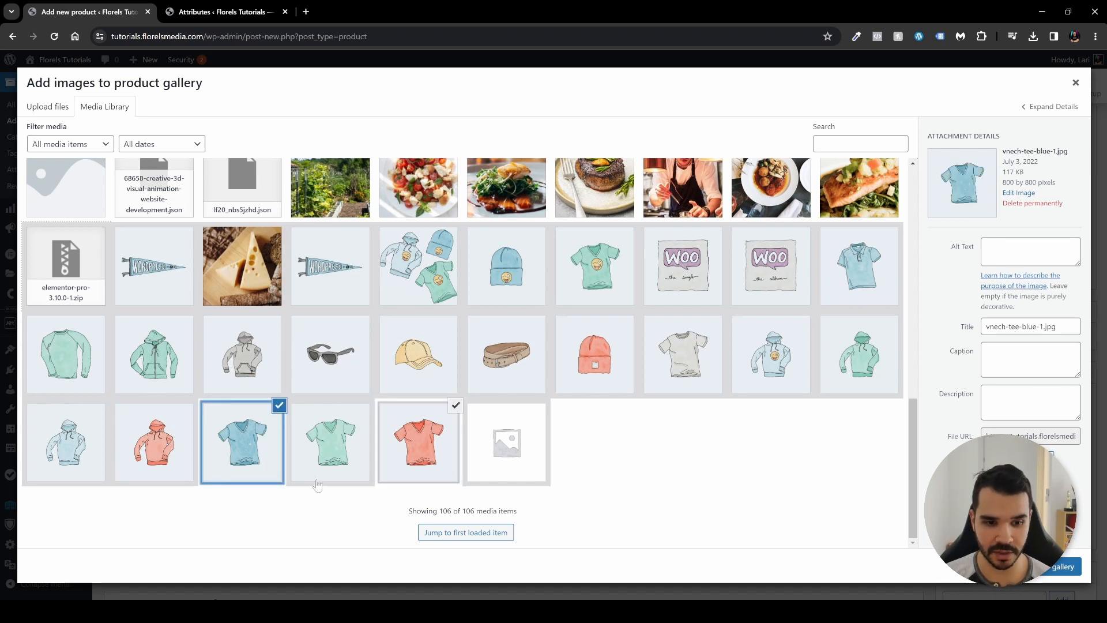
{"action": "left_click", "coordinate": [423, 452]}
{"action": "left_click", "coordinate": [255, 445], "text": "shift"}
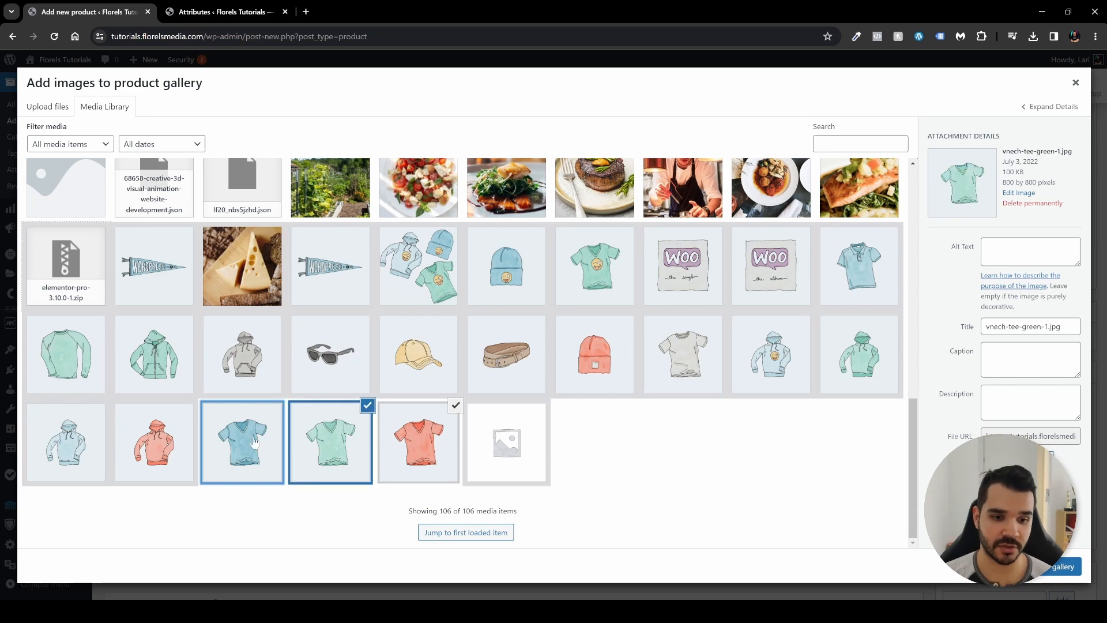
{"action": "left_click", "coordinate": [255, 444]}
{"action": "left_click", "coordinate": [241, 447]}
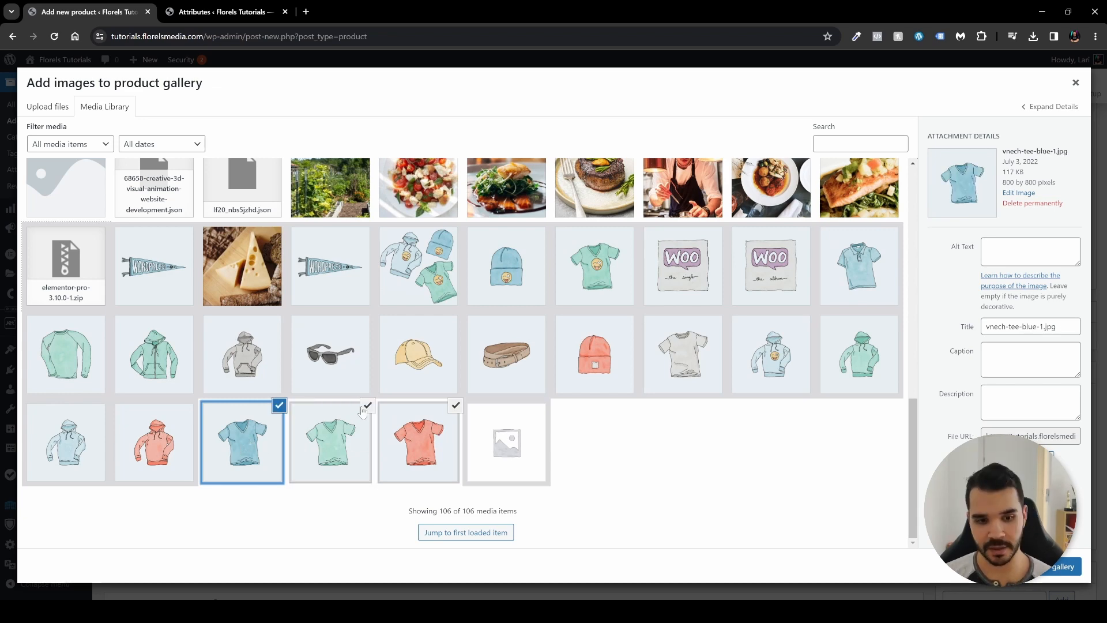
{"action": "left_click", "coordinate": [368, 406]}
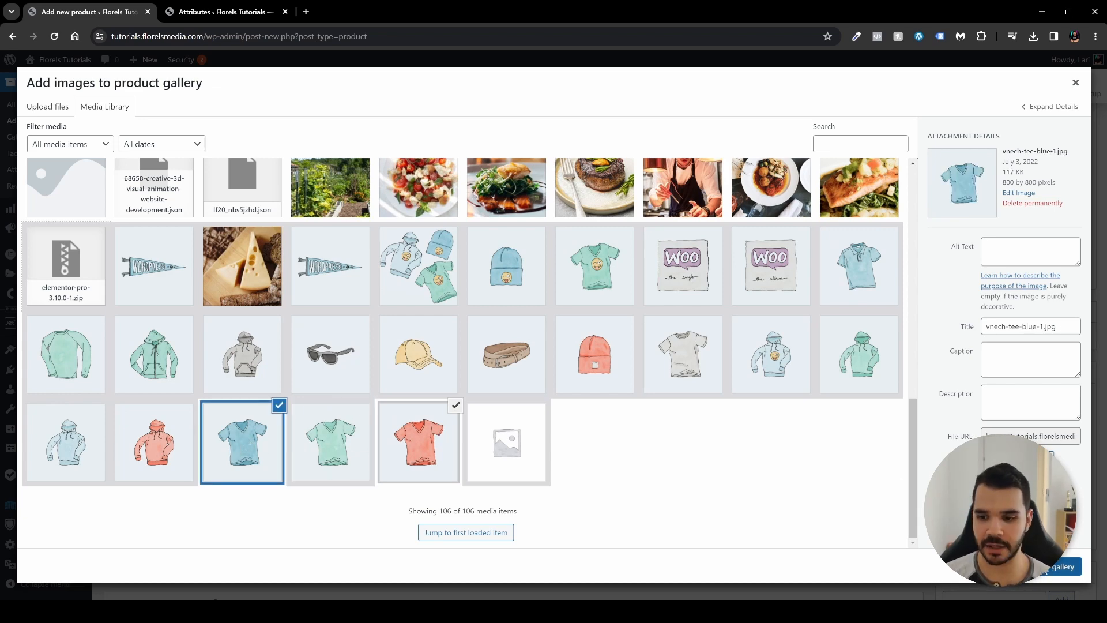
{"action": "left_click", "coordinate": [1061, 566]}
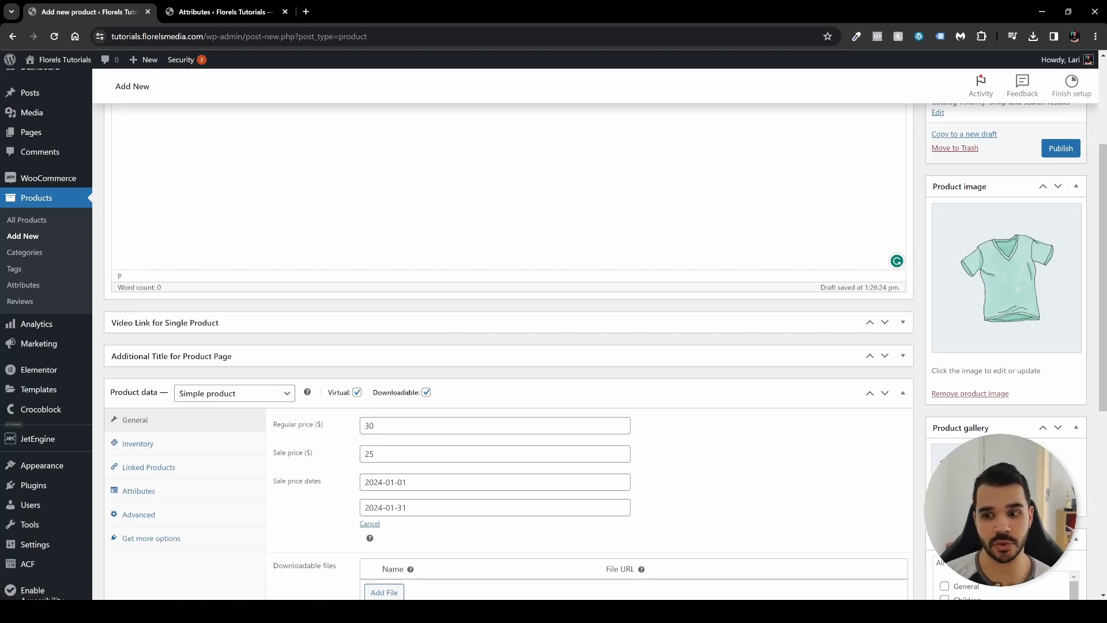
- Assign the product to the Clothing category and its Tshirts subcategory
{"action": "scroll", "coordinate": [1029, 330], "scroll_direction": "down", "scroll_amount": 5}
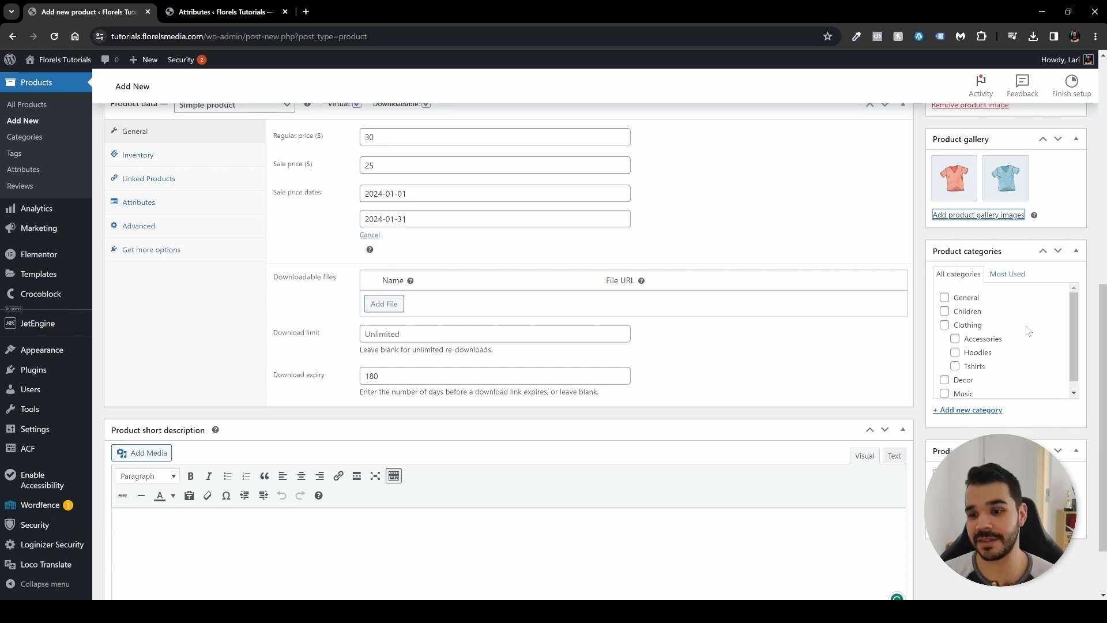
{"action": "left_click", "coordinate": [945, 325]}
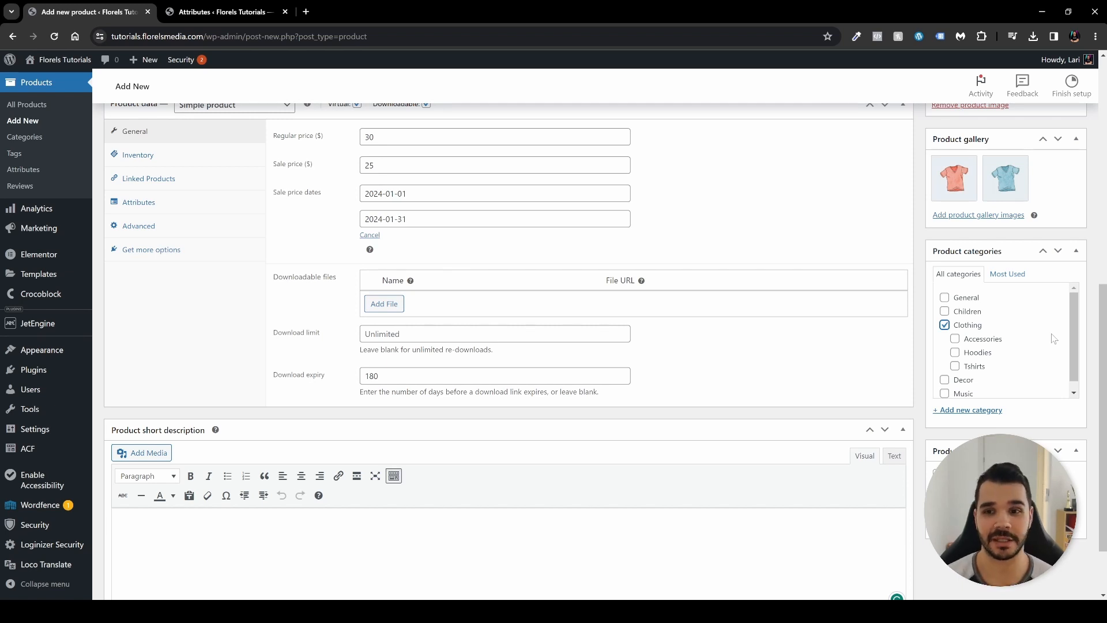
{"action": "left_click", "coordinate": [955, 366]}
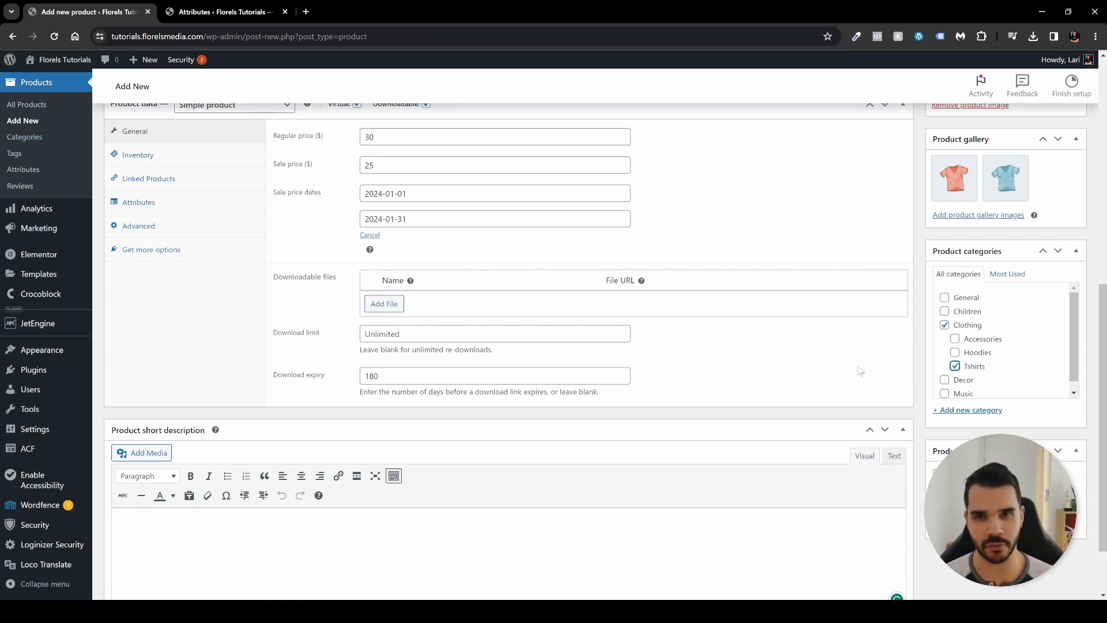
- Open the form for adding a new product category and review the remaining product settings
{"action": "left_click", "coordinate": [957, 411]}
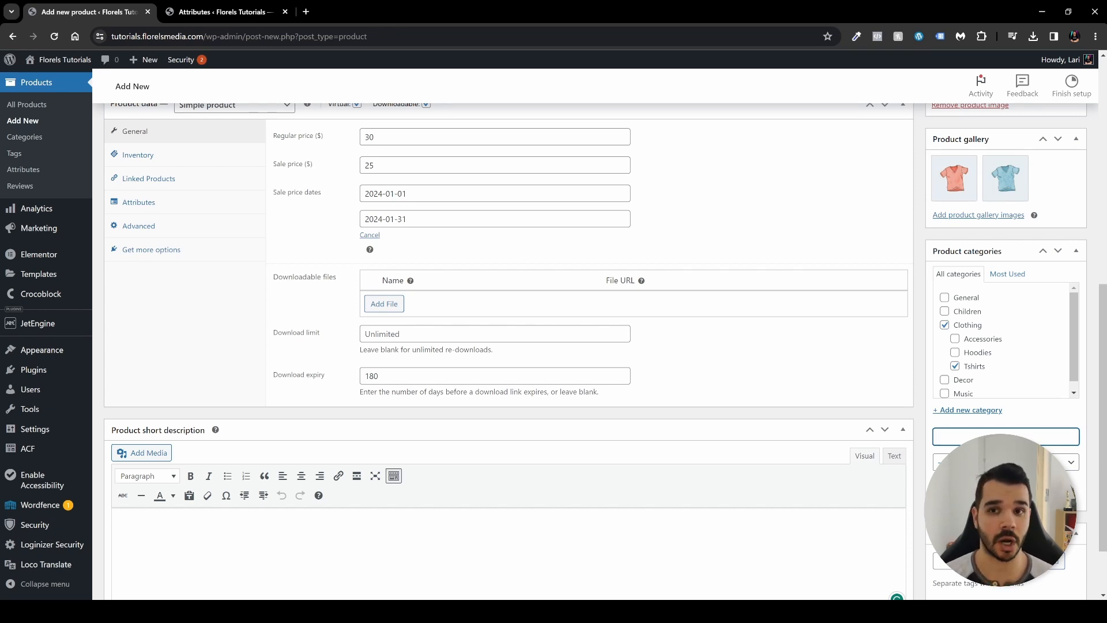
{"action": "scroll", "coordinate": [501, 346], "scroll_direction": "down", "scroll_amount": 2}
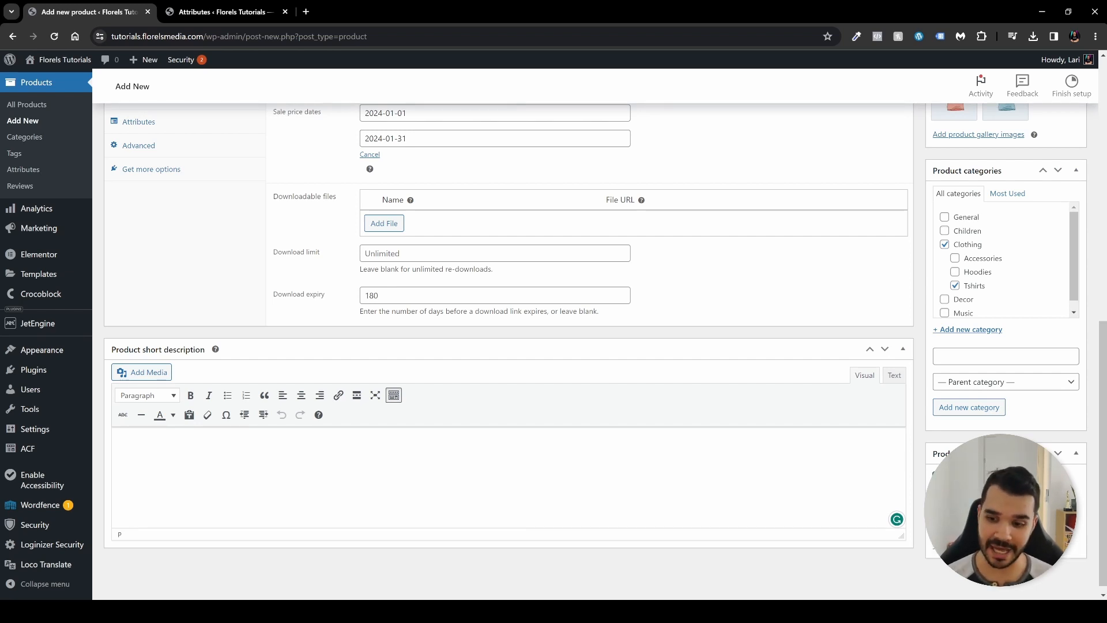
{"action": "scroll", "coordinate": [926, 456], "scroll_direction": "up", "scroll_amount": 5}
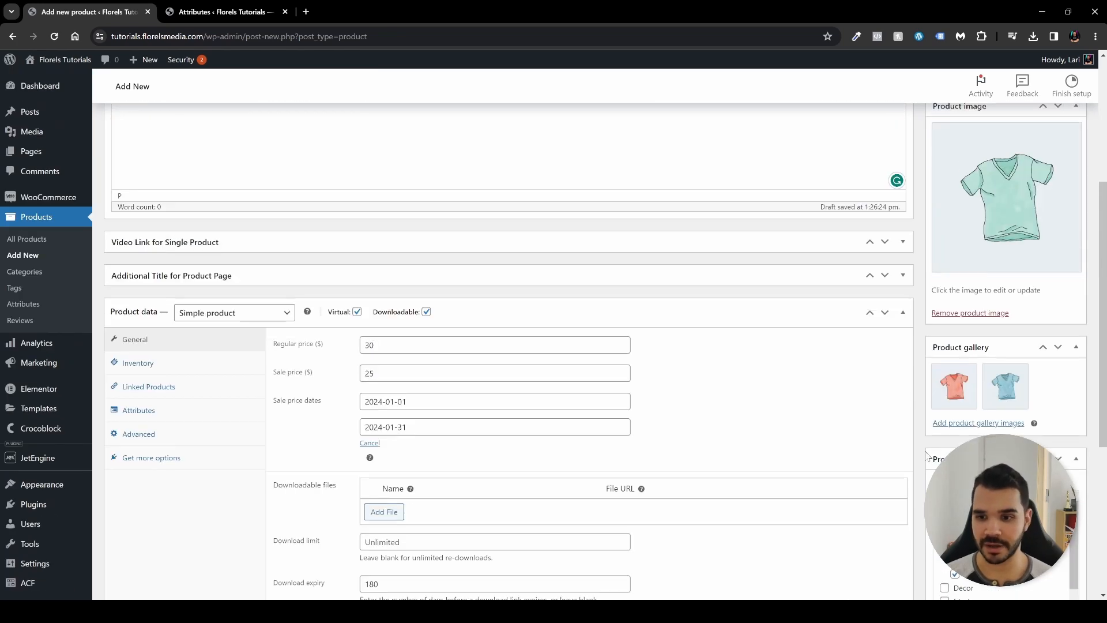
{"action": "scroll", "coordinate": [927, 455], "scroll_direction": "down", "scroll_amount": 5}
- Publish the T-shirt product and close the Attributes browser tab
{"action": "scroll", "coordinate": [507, 346], "scroll_direction": "up", "scroll_amount": 15}
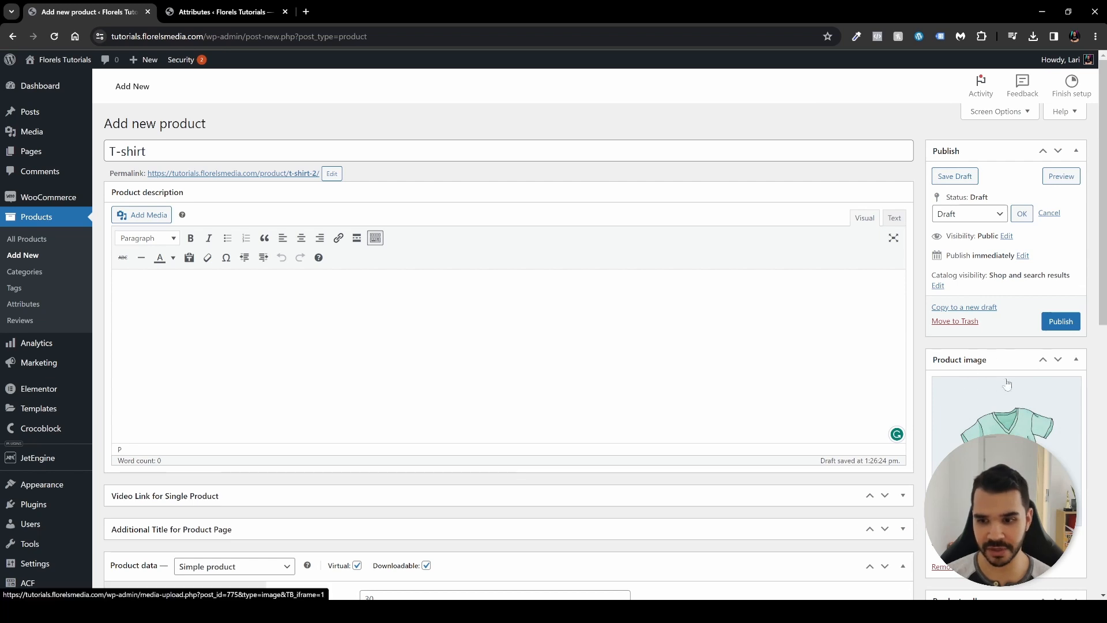
{"action": "left_click", "coordinate": [1060, 322]}
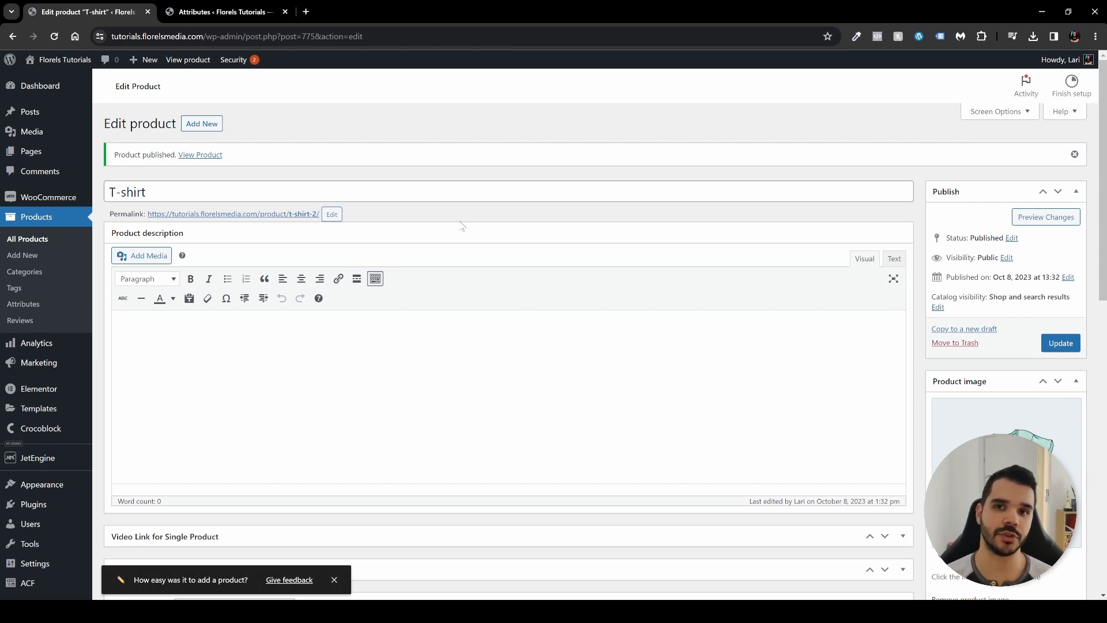
{"action": "left_click", "coordinate": [285, 11]}
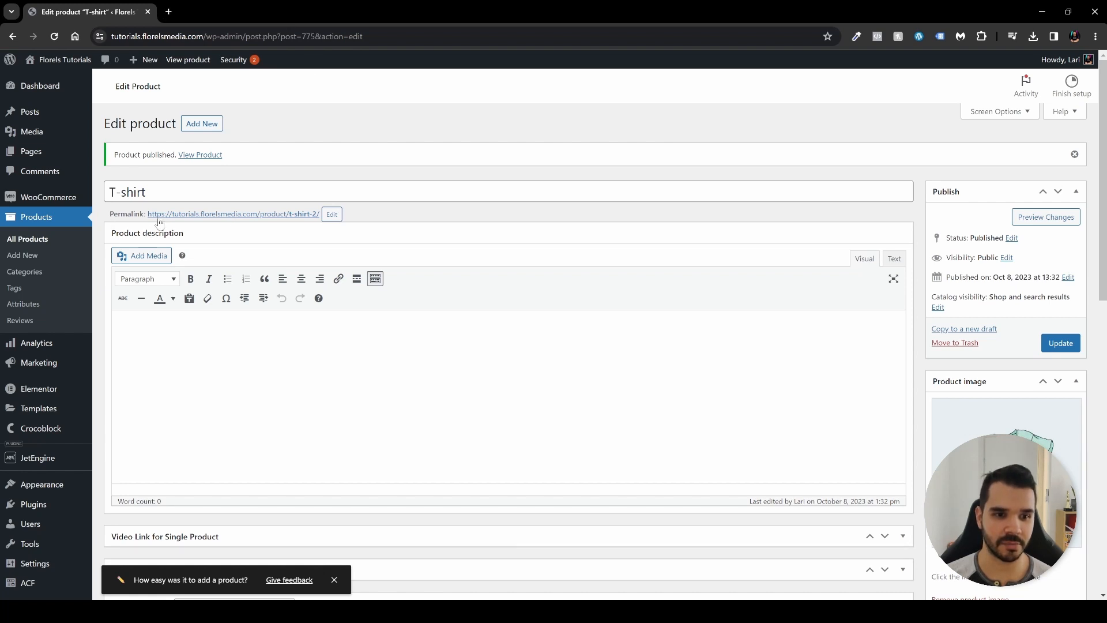
- Open the published T-shirt's store page through its permalink and check its title, price and stock
{"action": "left_click", "coordinate": [241, 215]}
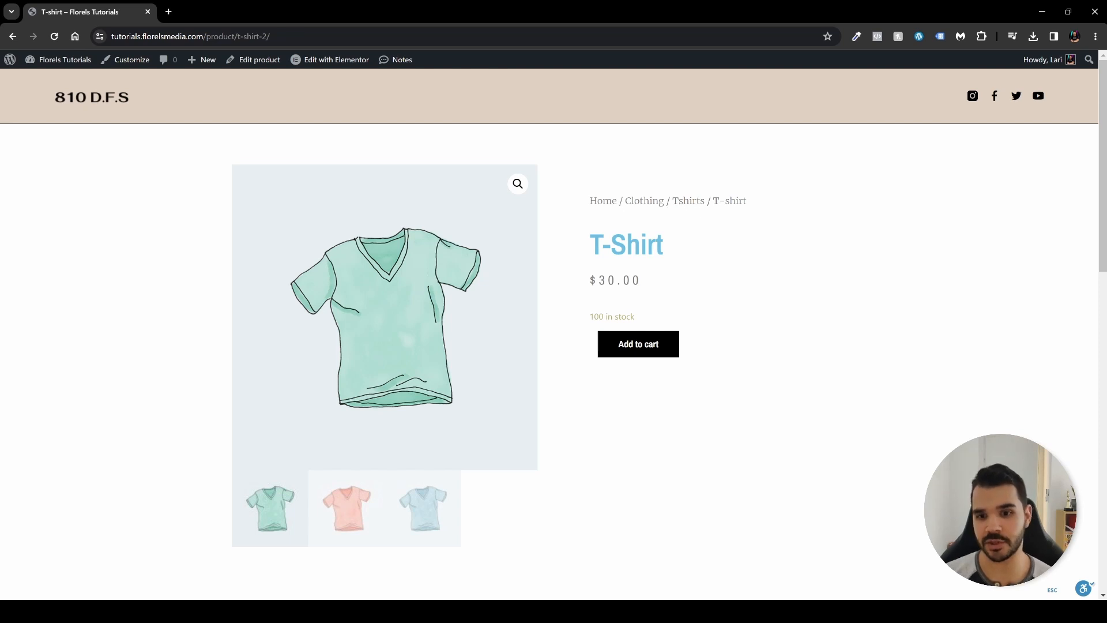
{"action": "scroll", "coordinate": [736, 212], "scroll_direction": "down", "scroll_amount": 2}
{"action": "left_click_drag", "start_coordinate": [666, 139], "coordinate": [583, 132]}
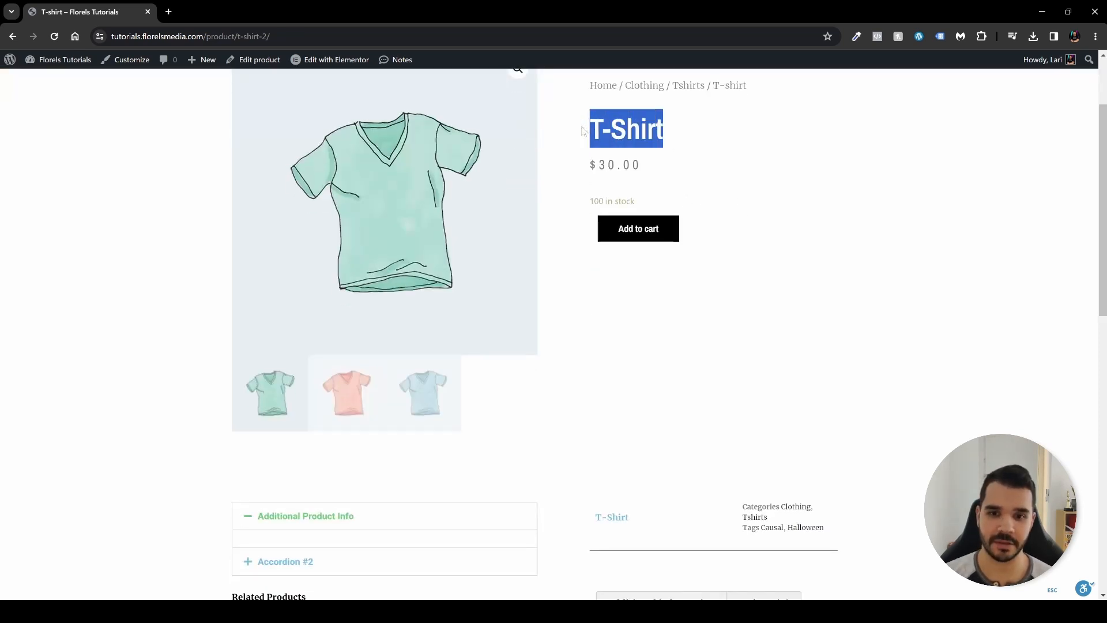
{"action": "left_click_drag", "start_coordinate": [659, 171], "coordinate": [587, 167]}
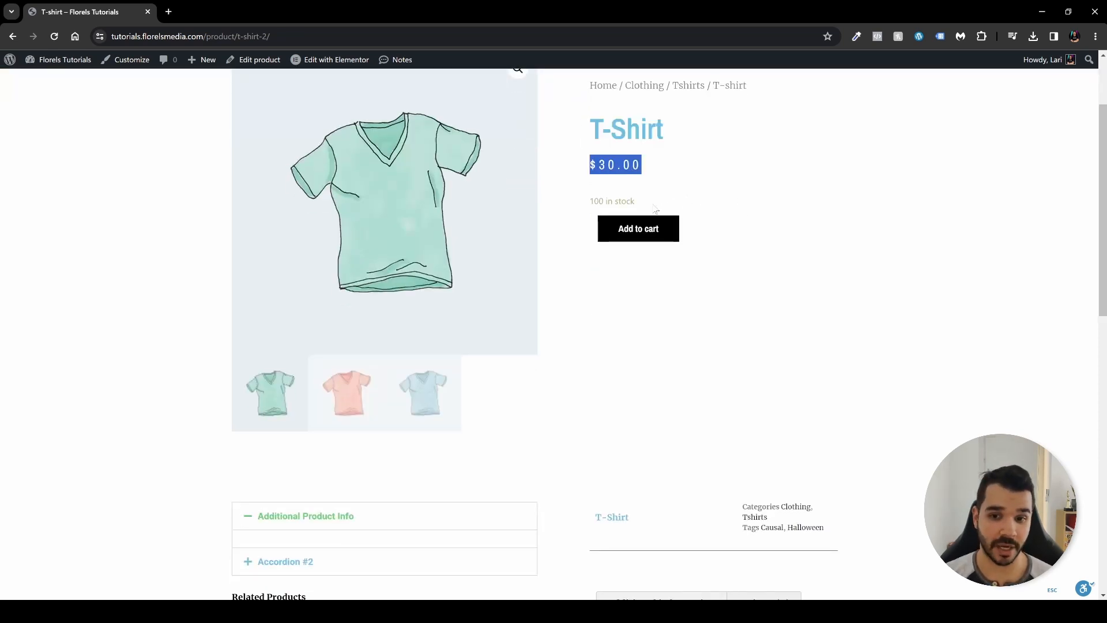
{"action": "left_click_drag", "start_coordinate": [654, 209], "coordinate": [580, 212]}
{"action": "left_click", "coordinate": [731, 282]}
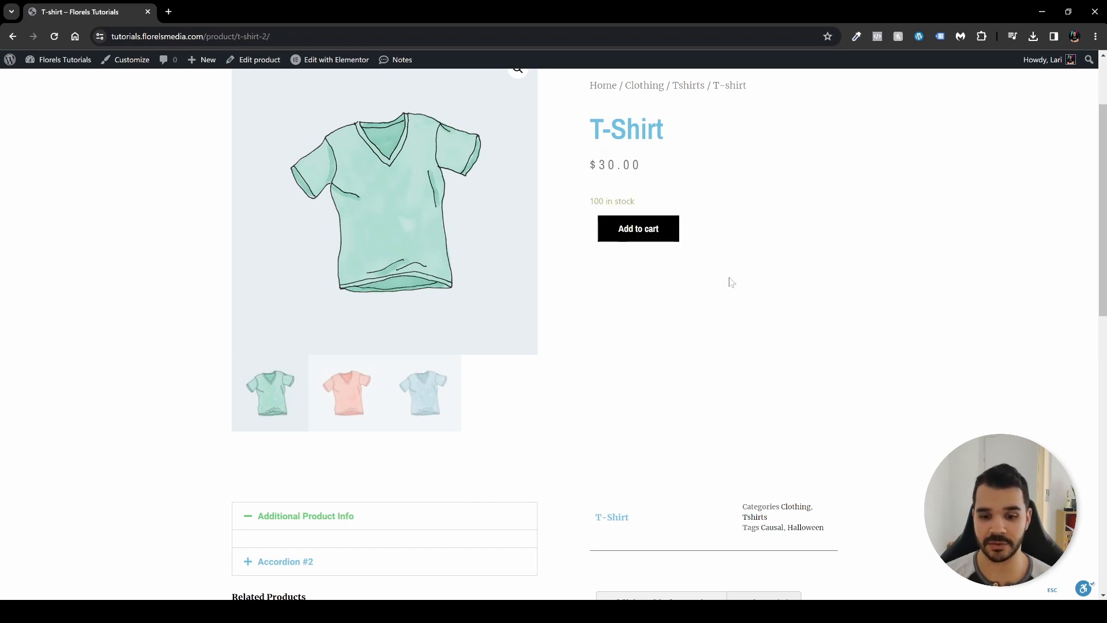
- Examine the product page's Reviews section and its Additional information with the Color attribute
{"action": "scroll", "coordinate": [731, 282], "scroll_direction": "down", "scroll_amount": 4}
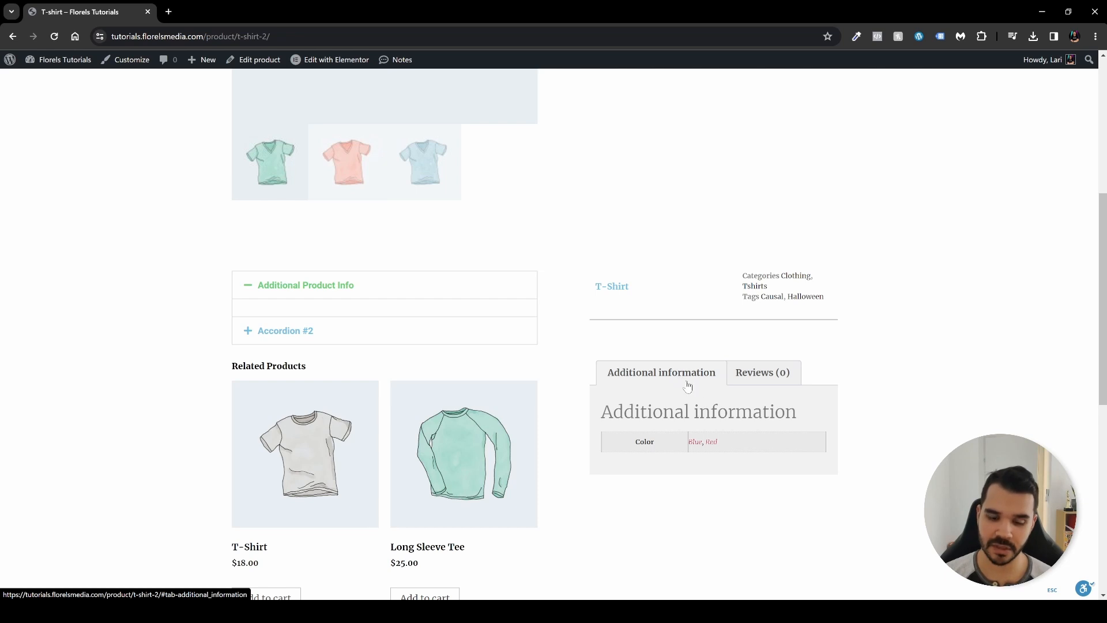
{"action": "left_click", "coordinate": [755, 381]}
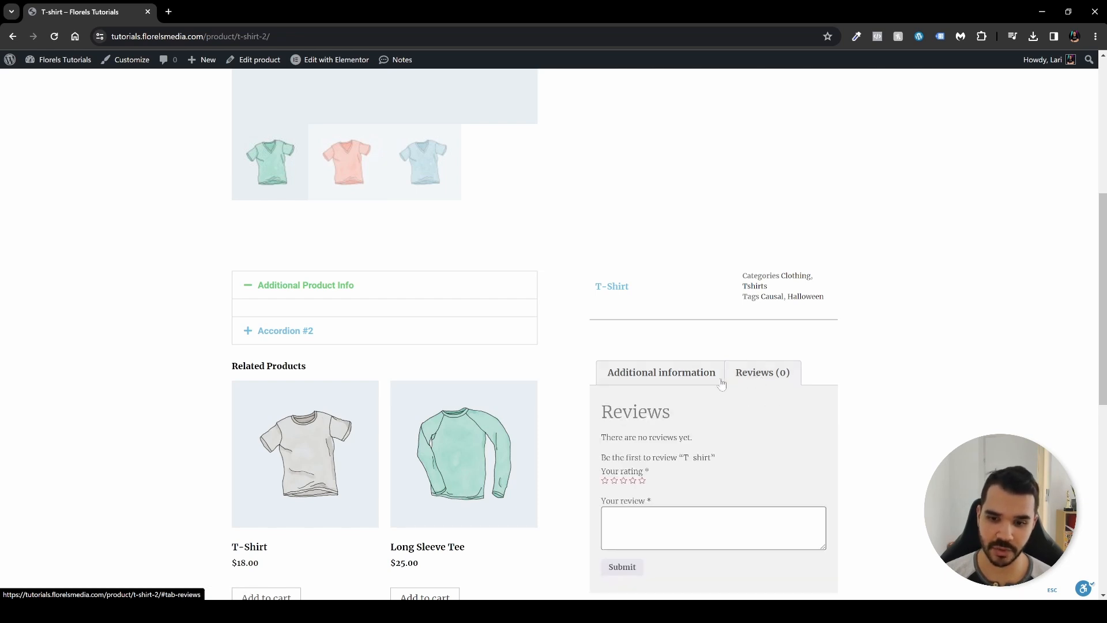
{"action": "left_click", "coordinate": [678, 374]}
{"action": "scroll", "coordinate": [558, 334], "scroll_direction": "up", "scroll_amount": 2}
- Preview the red and blue T-shirt gallery pictures as the large image on the product page
{"action": "scroll", "coordinate": [326, 393], "scroll_direction": "up", "scroll_amount": 2}
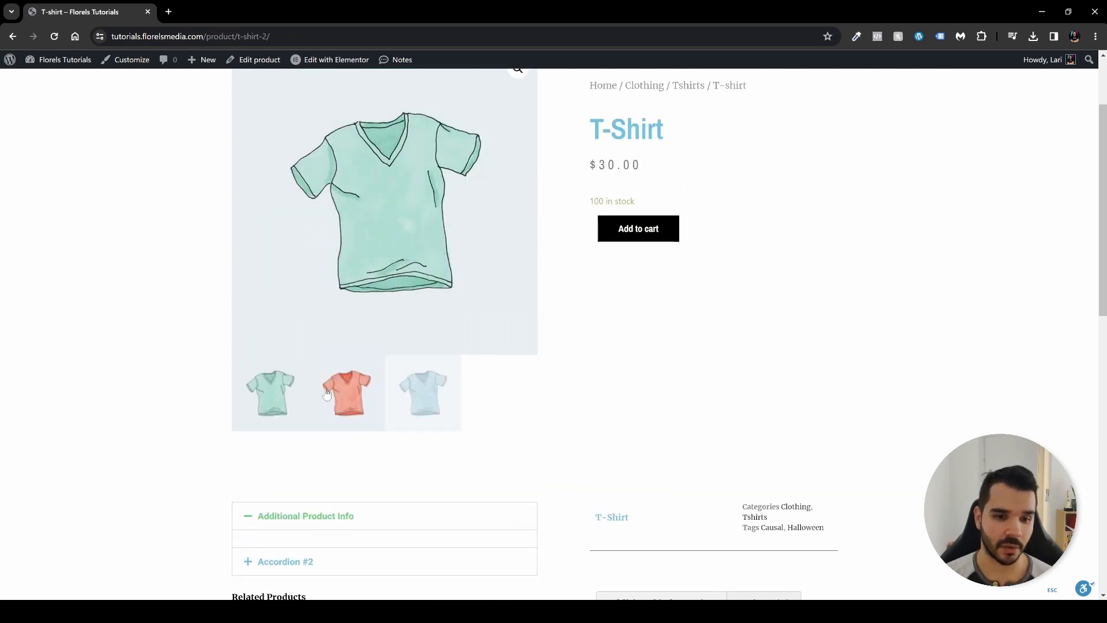
{"action": "left_click", "coordinate": [349, 412]}
{"action": "scroll", "coordinate": [359, 420], "scroll_direction": "up", "scroll_amount": 1}
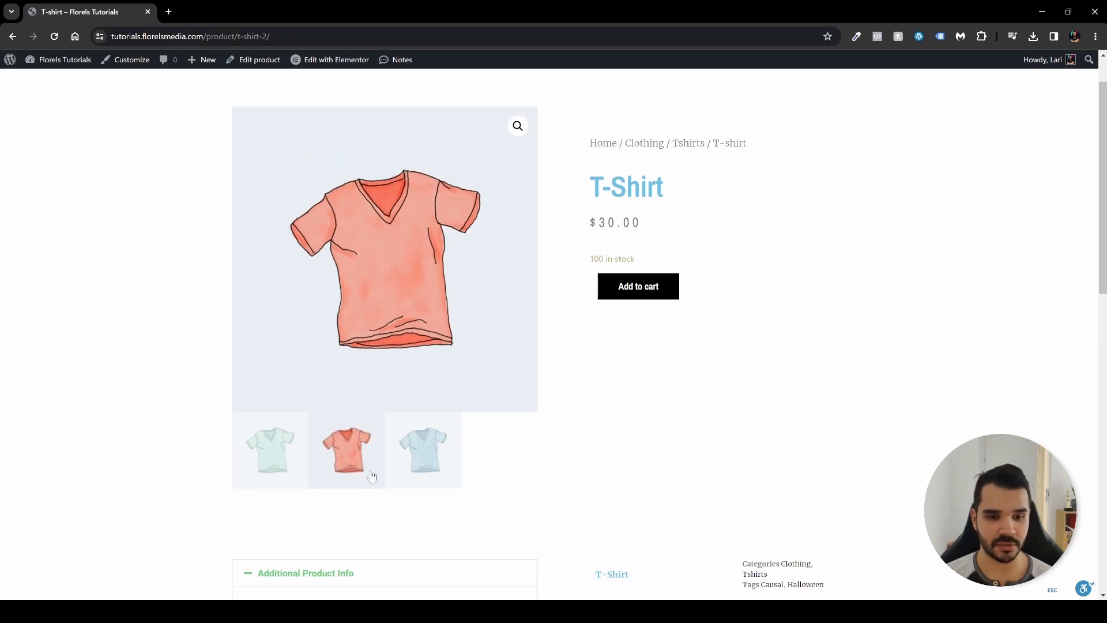
{"action": "left_click", "coordinate": [424, 456]}
{"action": "scroll", "coordinate": [610, 435], "scroll_direction": "down", "scroll_amount": 1}
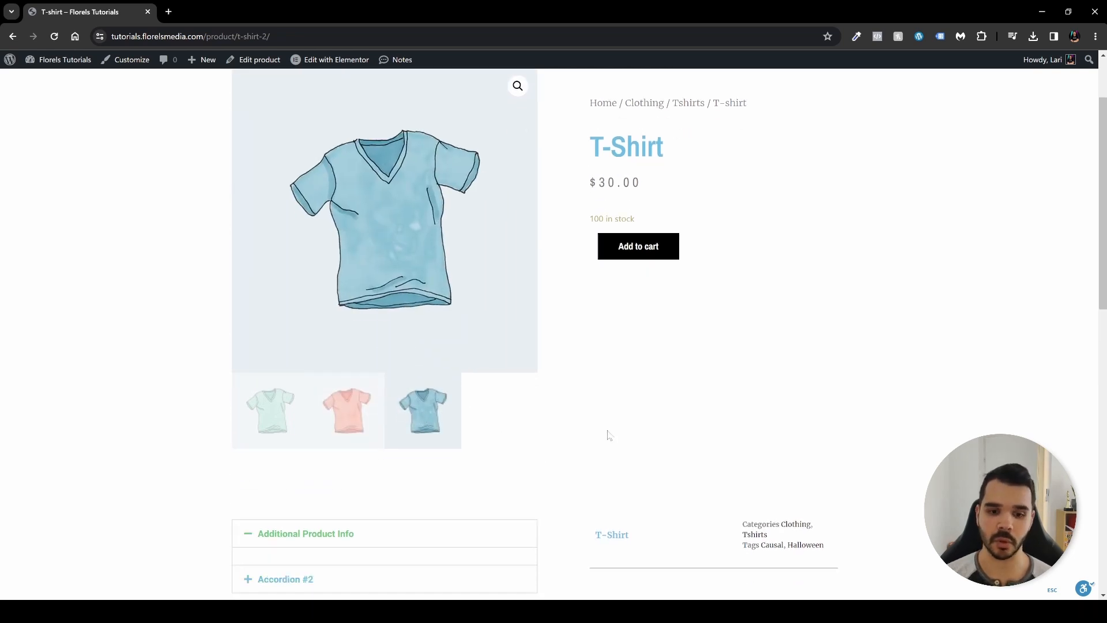
- Examine the related products and the You May Also Like suggestions further down the product page
{"action": "scroll", "coordinate": [609, 435], "scroll_direction": "down", "scroll_amount": 6}
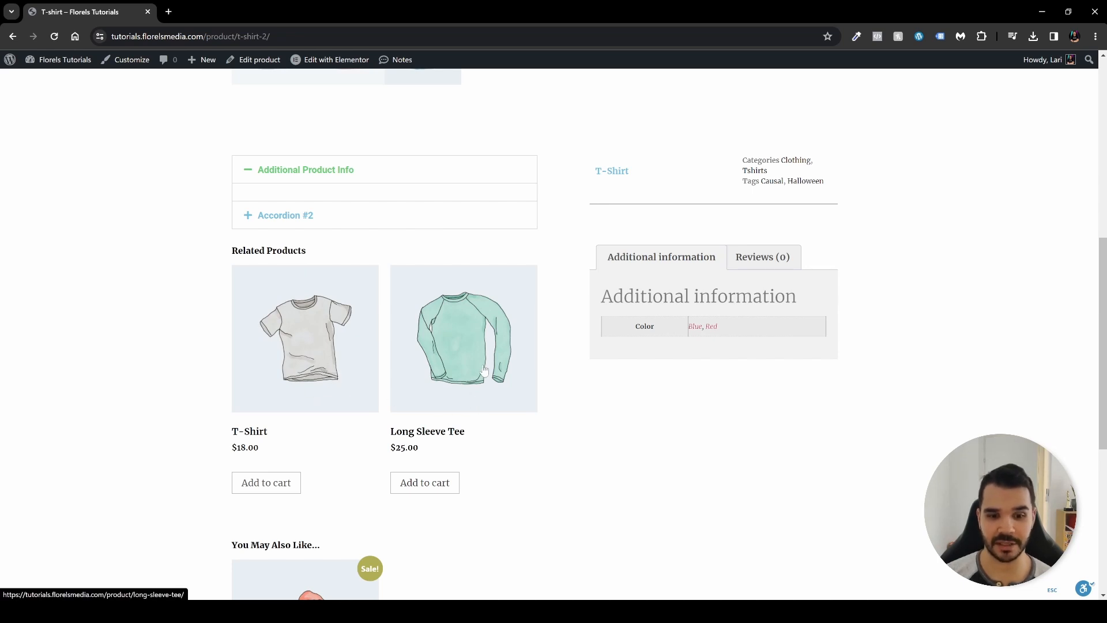
{"action": "scroll", "coordinate": [483, 370], "scroll_direction": "down", "scroll_amount": 5}
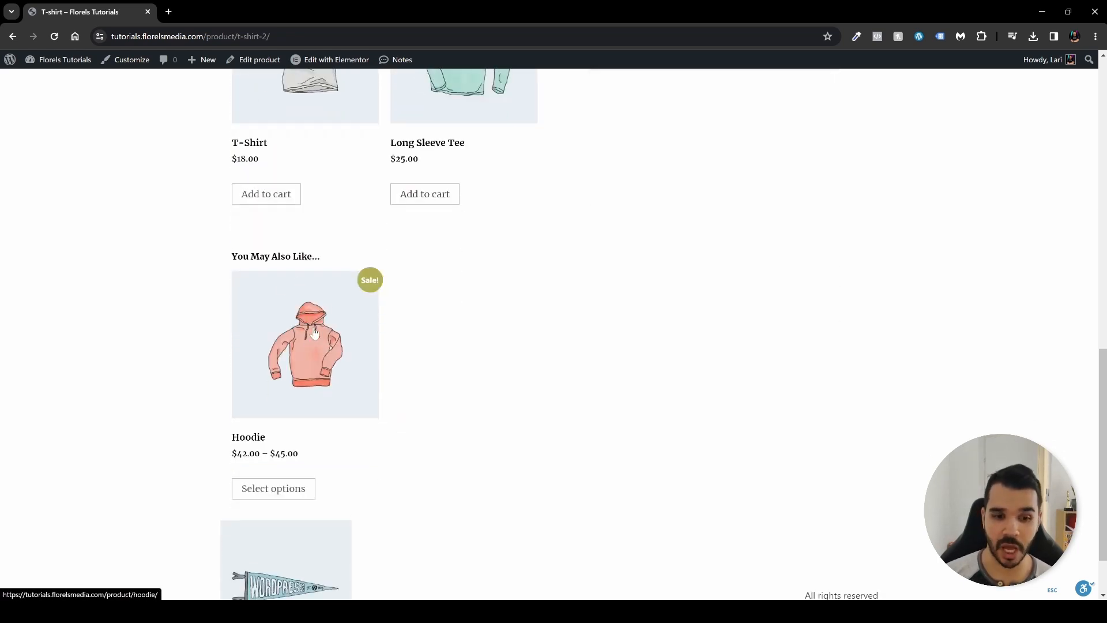
{"action": "scroll", "coordinate": [314, 333], "scroll_direction": "down", "scroll_amount": 1}
{"action": "scroll", "coordinate": [427, 324], "scroll_direction": "up", "scroll_amount": 18}
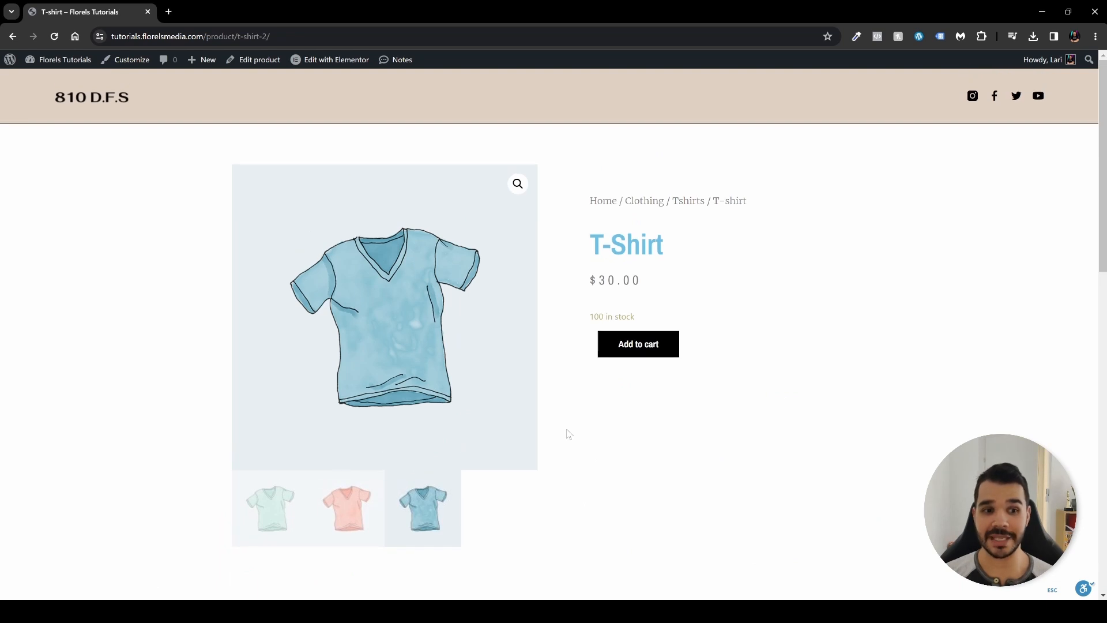